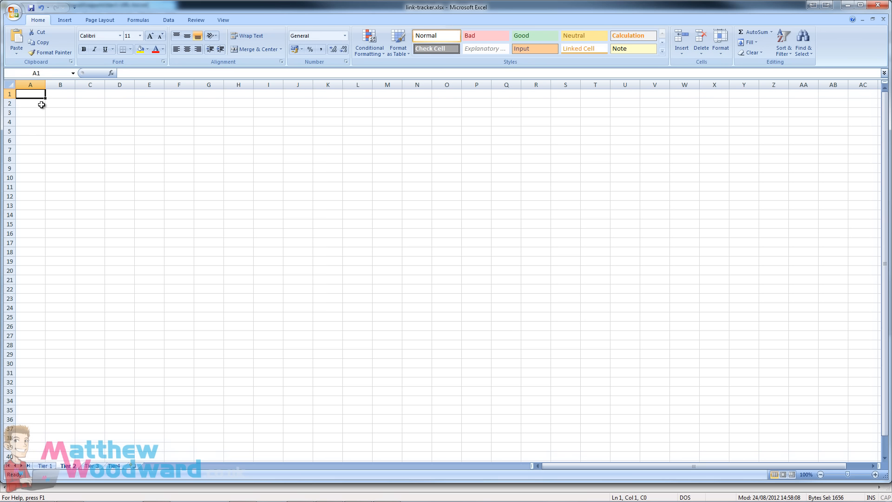
# Step: Paste the copied URL list into column A, starting at A1, on the Tier 2, Tier 3 and Tier 4 sheets
pyautogui.hotkey('ctrl', 'v')
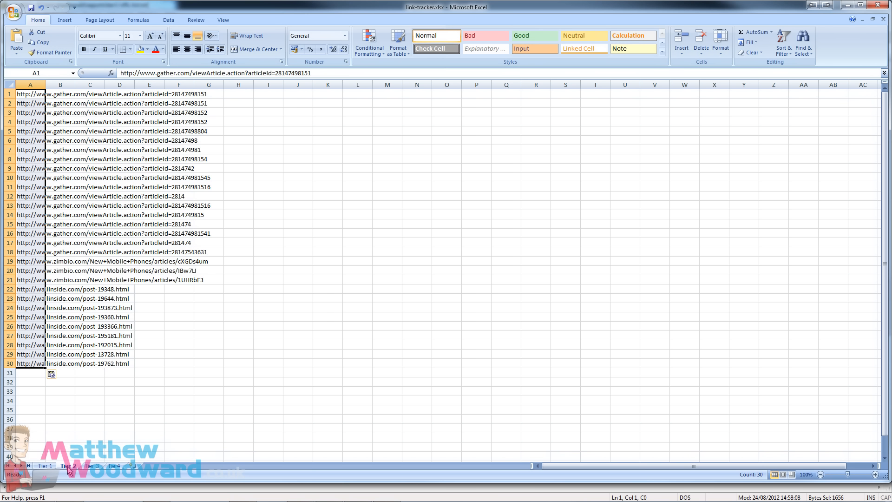
pyautogui.click(93, 466)
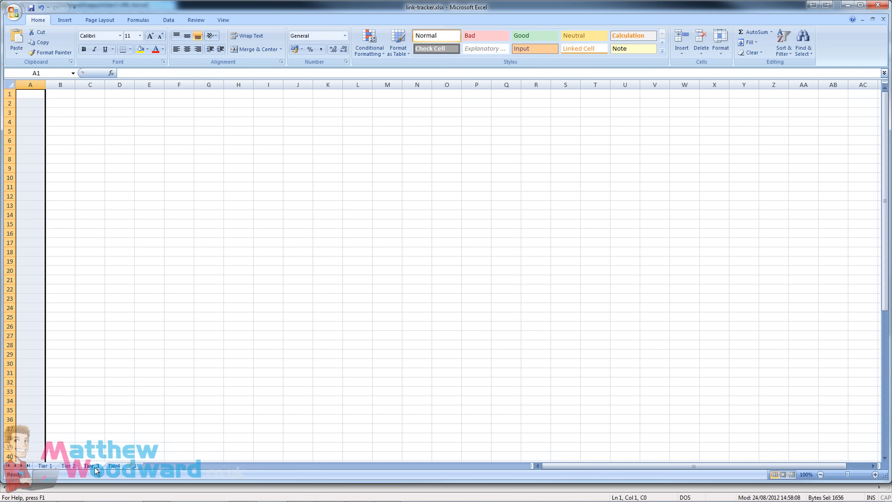
pyautogui.click(112, 467)
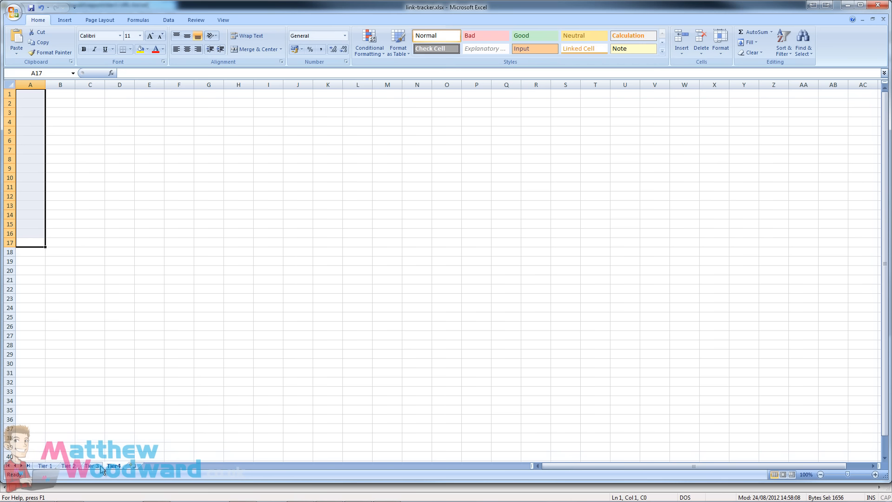
pyautogui.click(95, 466)
pyautogui.click(30, 93)
pyautogui.hotkey('ctrl', 'v')
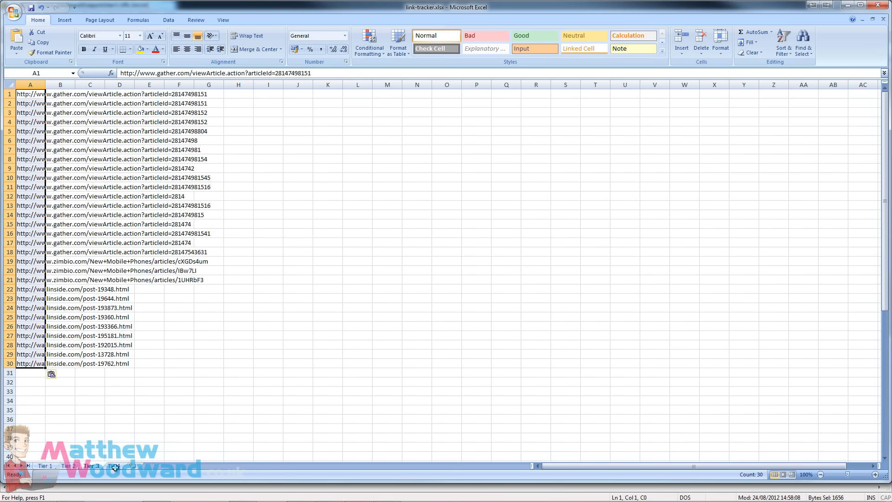
pyautogui.click(115, 466)
pyautogui.click(33, 93)
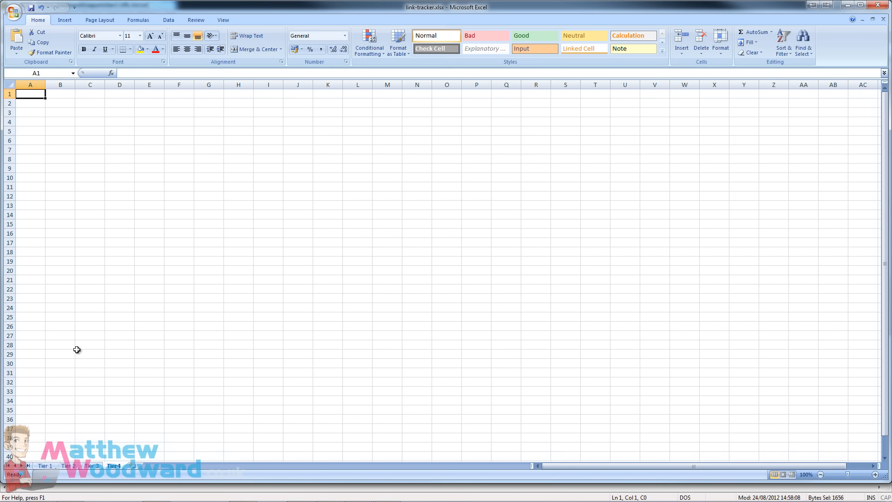
pyautogui.hotkey('ctrl', 'v')
# Step: Review the URL lists on the Tier 1, Tier 2, Tier 3 and Tier 4 sheets
pyautogui.click(69, 467)
pyautogui.click(45, 466)
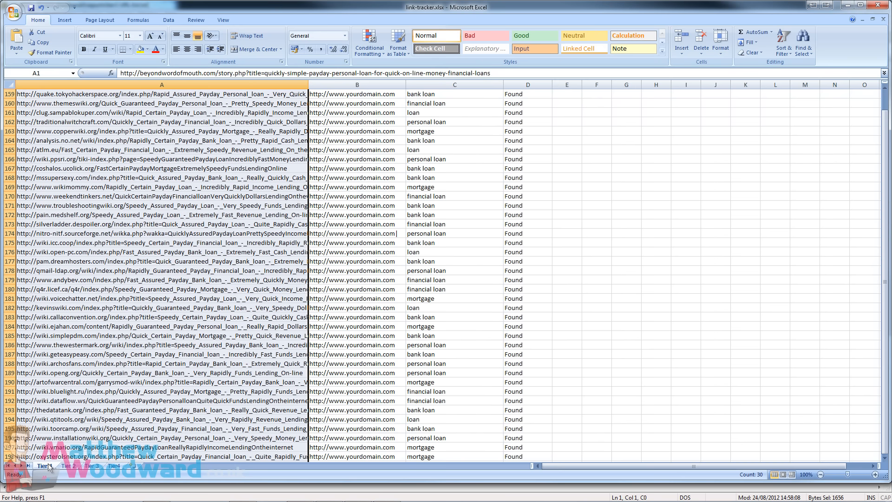
pyautogui.click(70, 466)
pyautogui.click(92, 466)
pyautogui.click(114, 465)
pyautogui.click(45, 466)
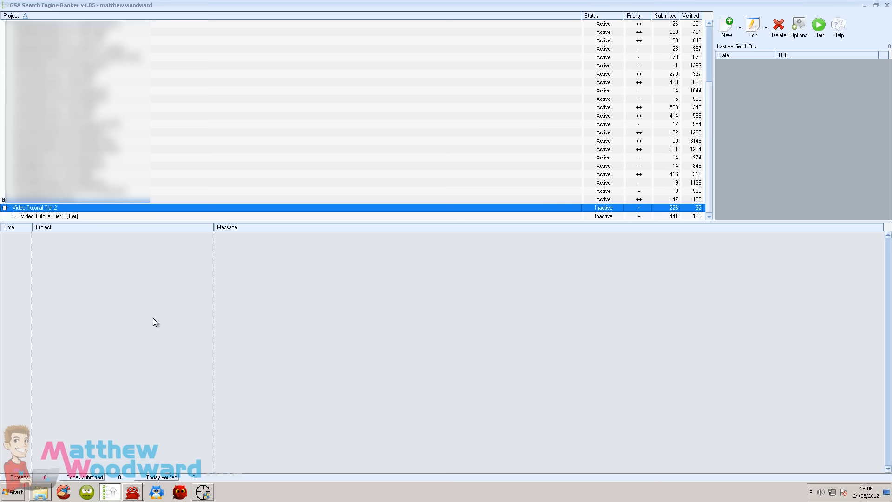
# Step: Bring up Captcha Sniper to view its captcha-solving activity, and minimize it
pyautogui.click(203, 492)
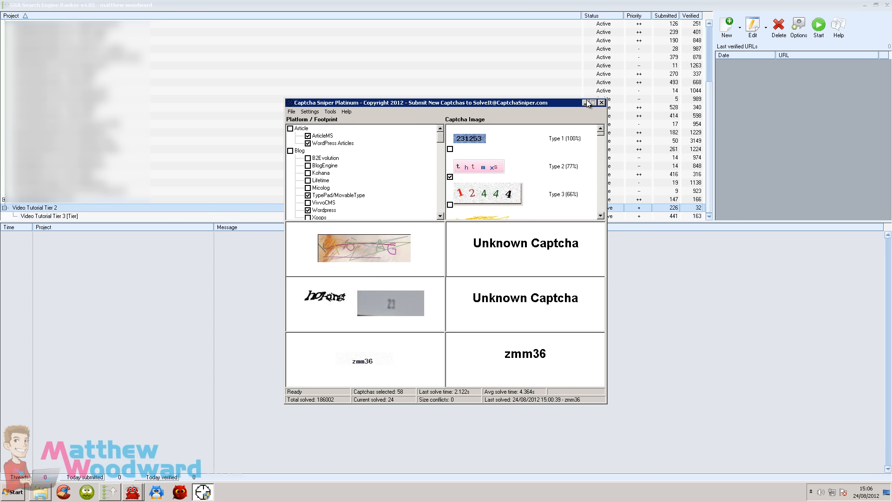
pyautogui.click(584, 103)
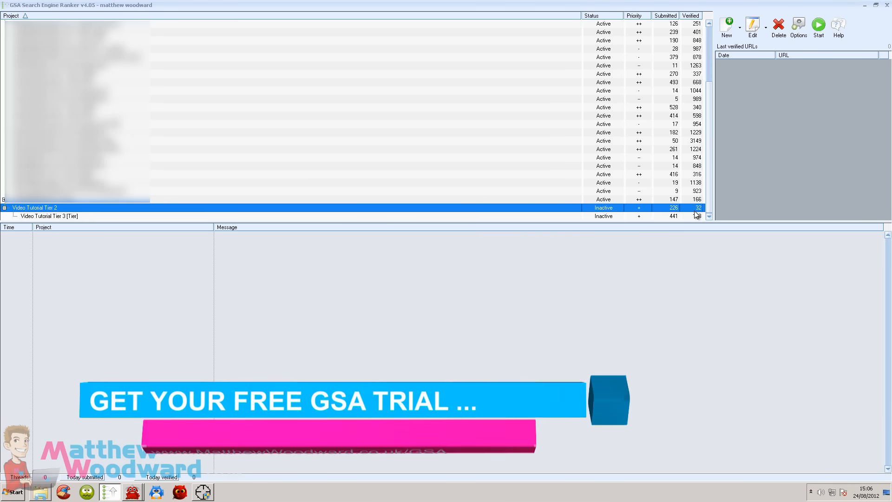
# Step: Show the verified URLs of the Video Tutorial Tier 2 project and copy all of them
pyautogui.rightClick(50, 209)
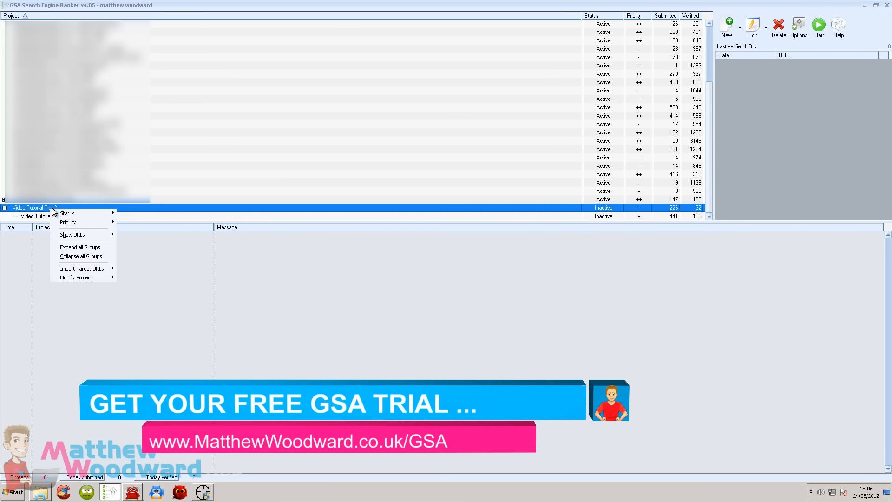
pyautogui.moveTo(70, 235)
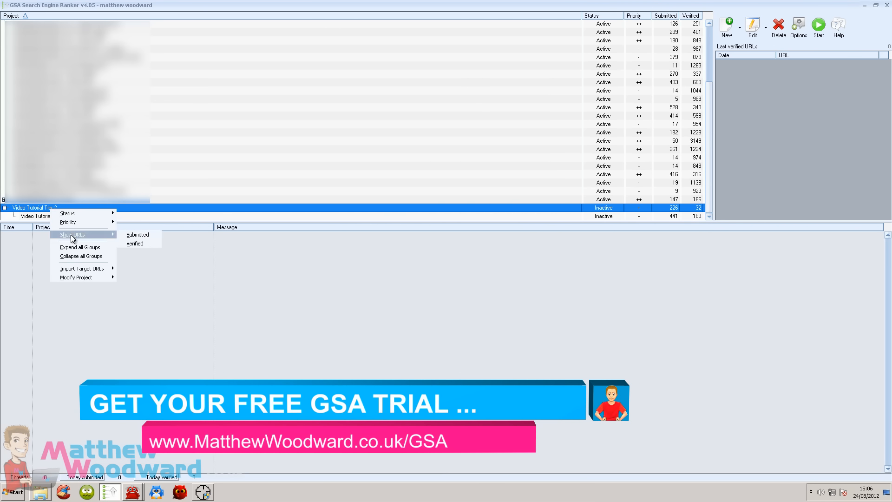
pyautogui.click(136, 244)
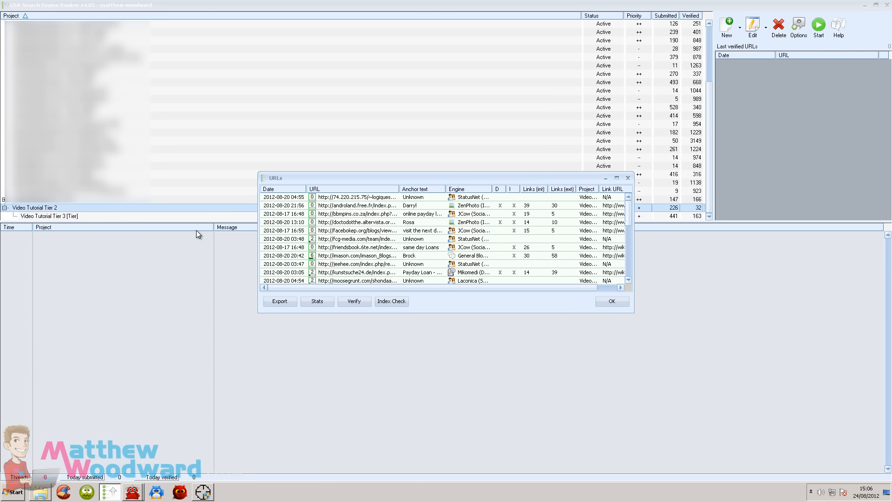
pyautogui.click(336, 222)
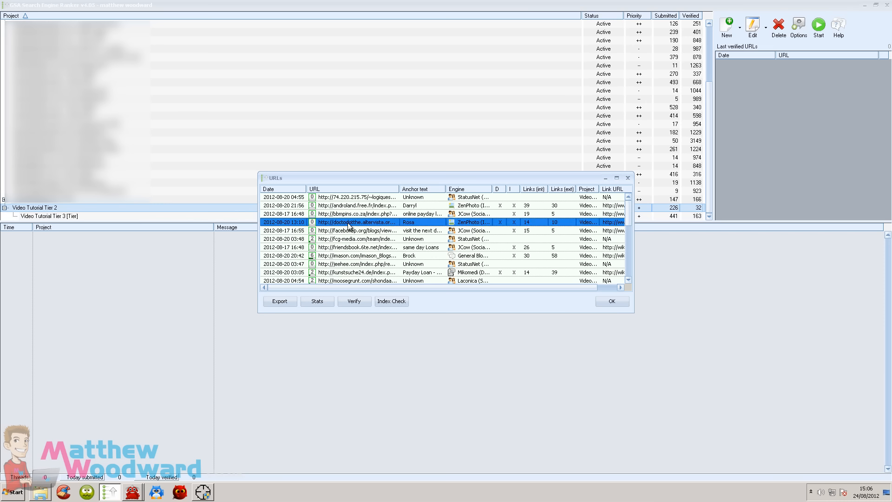
pyautogui.hotkey('ctrl', 'a')
pyautogui.rightClick(343, 205)
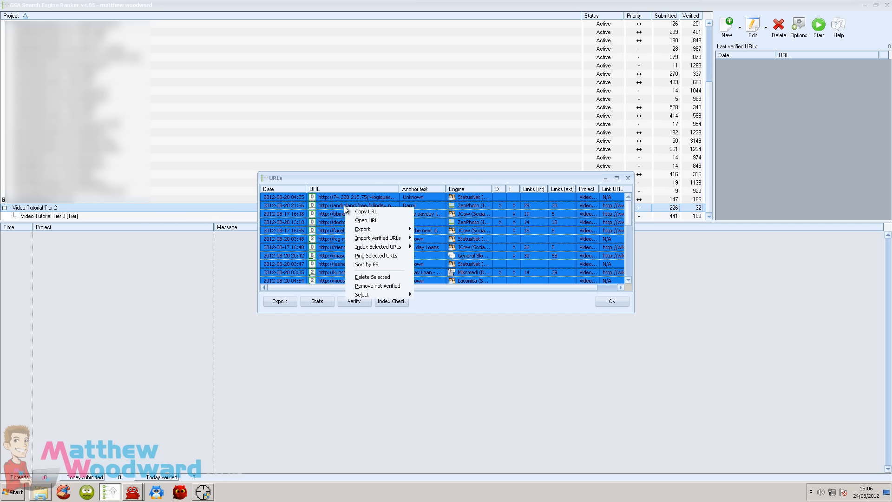
pyautogui.click(366, 211)
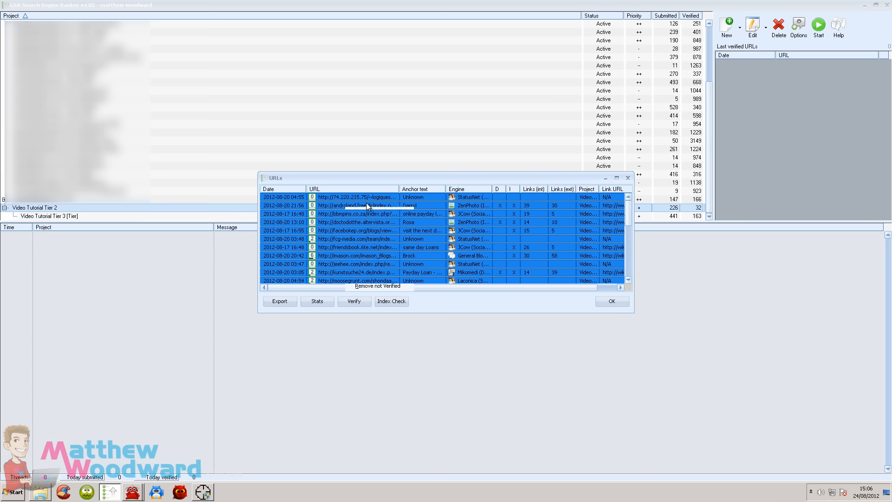
# Step: Switch to the Excel link tracker and paste the copied URLs below the Tier 2 sheet's list, from A31
pyautogui.click(605, 6)
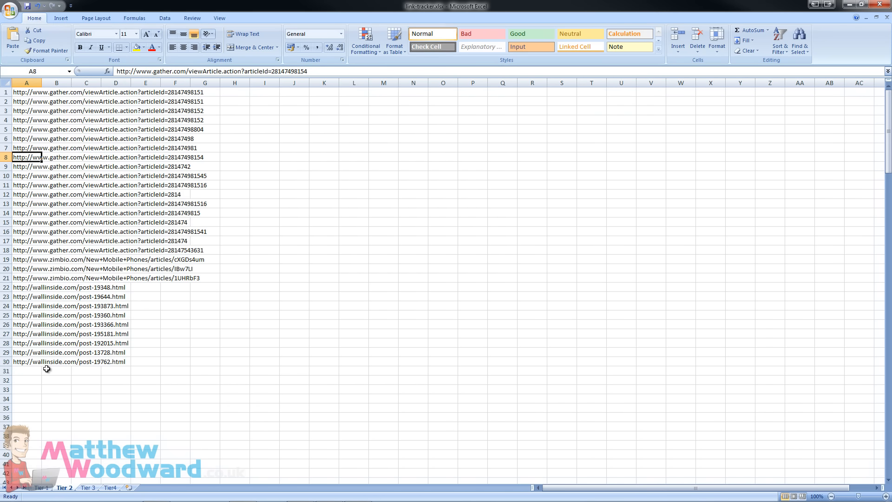
pyautogui.click(33, 370)
pyautogui.hotkey('ctrl', 'v')
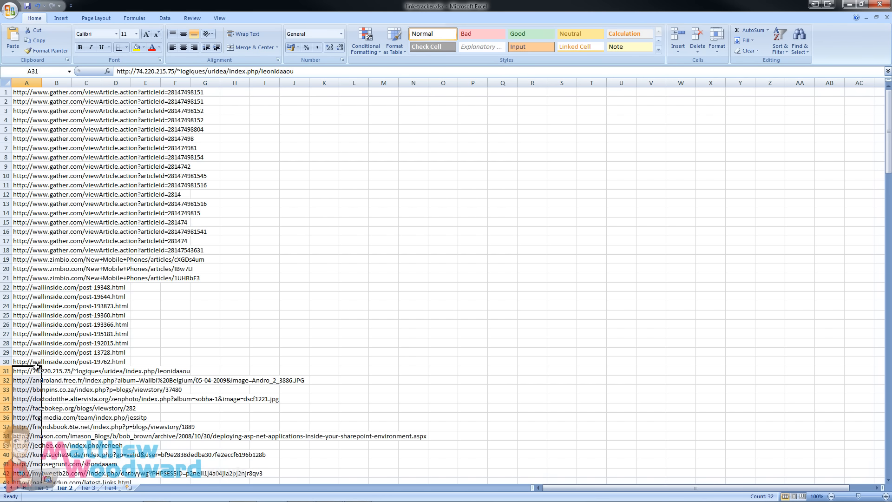
pyautogui.scroll(-9, 50, 341)
# Step: Return to GSA Search Engine Ranker, close the Tier 2 URL list, and copy all verified URLs of the Video Tutorial Tier 3 project
pyautogui.hotkey('alt', 'Tab')
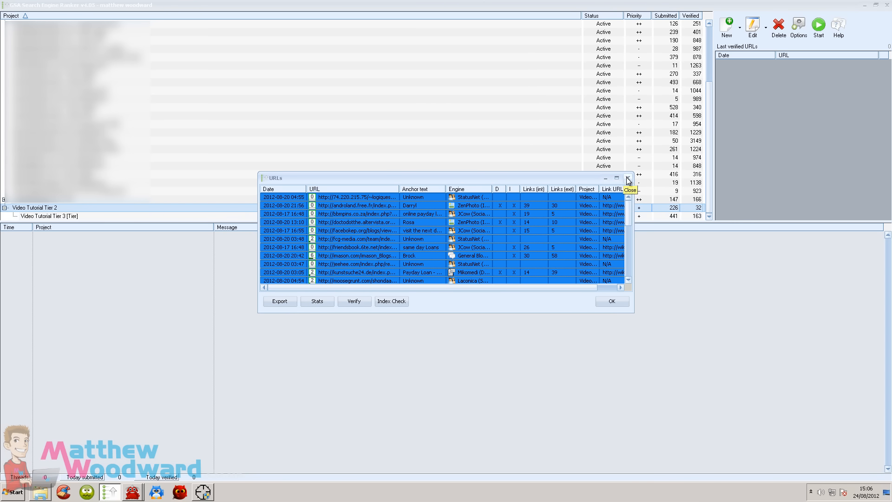
pyautogui.click(628, 179)
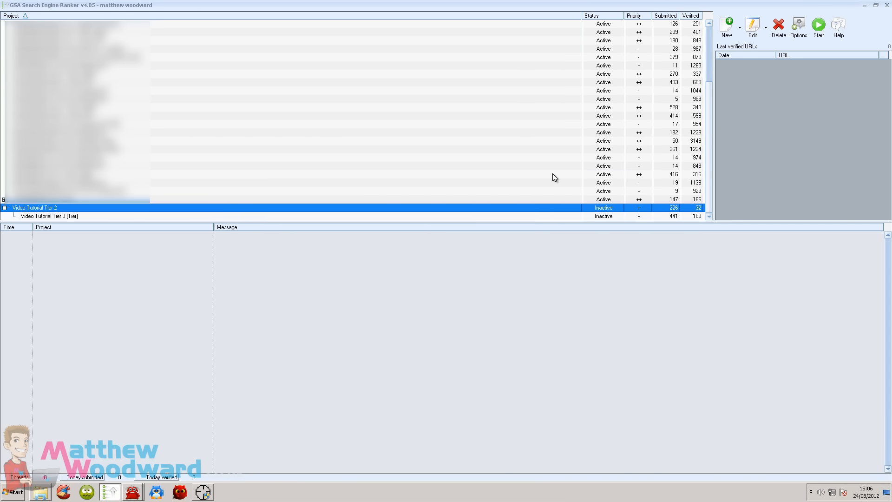
pyautogui.click(53, 217)
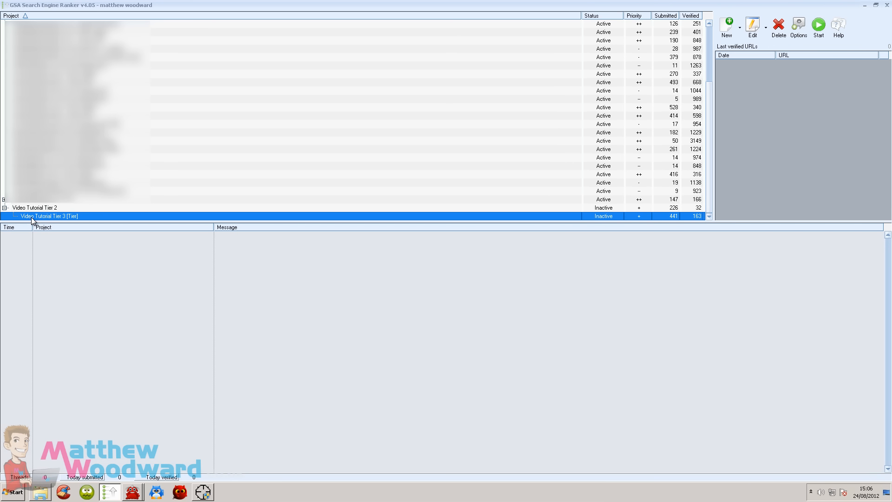
pyautogui.rightClick(31, 217)
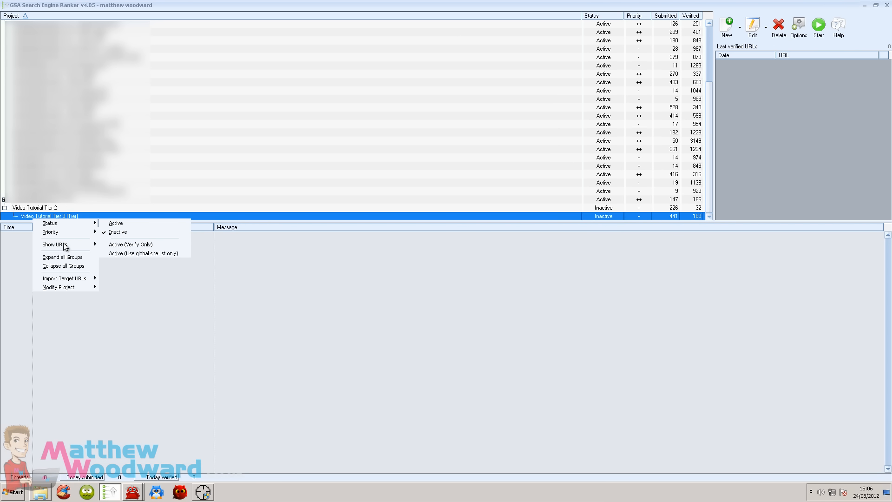
pyautogui.moveTo(68, 244)
pyautogui.click(134, 254)
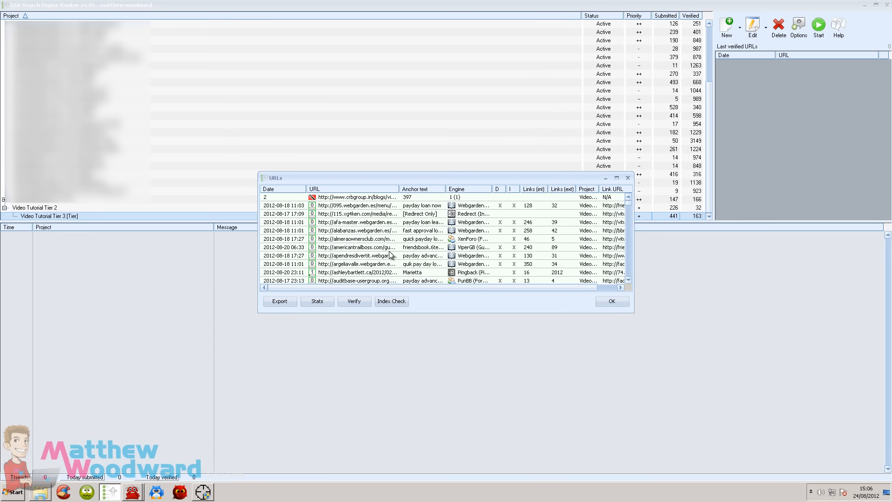
pyautogui.click(390, 247)
pyautogui.hotkey('ctrl', 'a')
pyautogui.rightClick(378, 239)
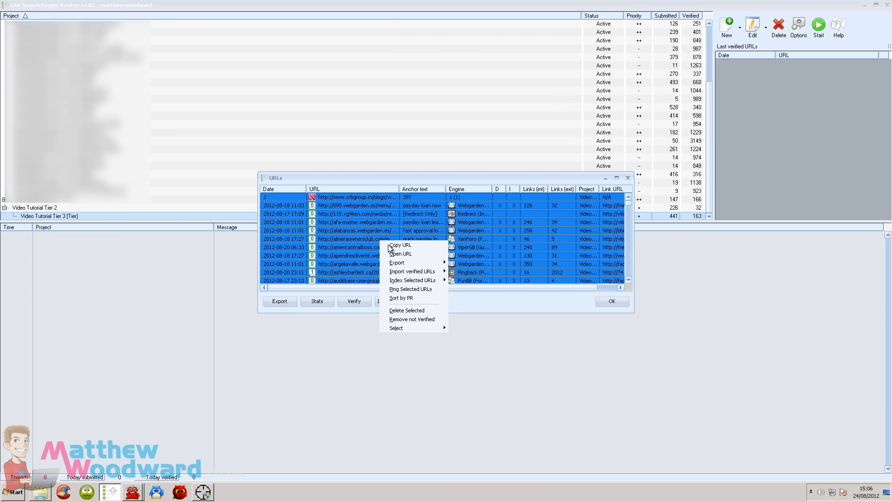
pyautogui.click(395, 243)
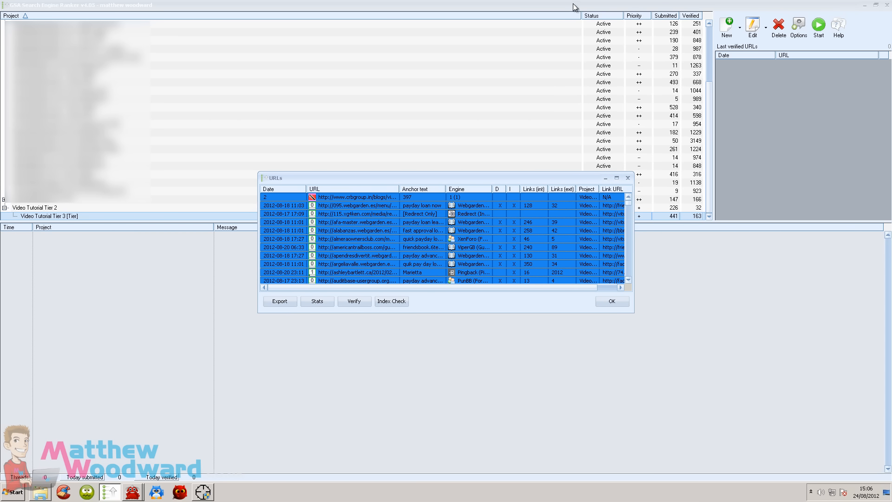
# Step: Switch to the Excel link tracker and paste the copied URLs below the Tier 3 sheet's list, from A31
pyautogui.click(606, 5)
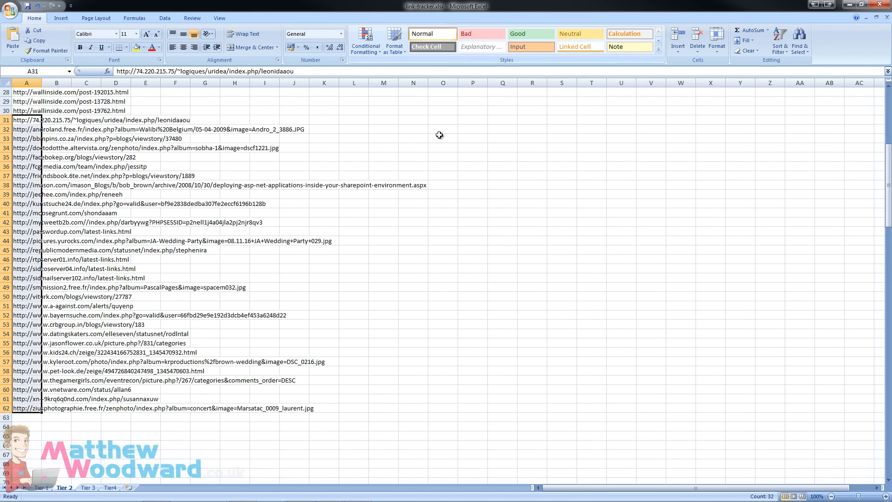
pyautogui.click(97, 489)
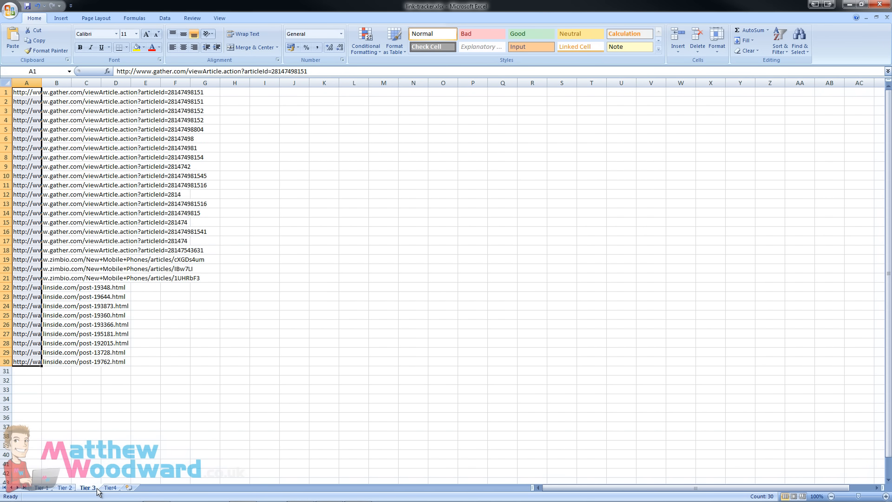
pyautogui.click(38, 369)
pyautogui.hotkey('ctrl', 'v')
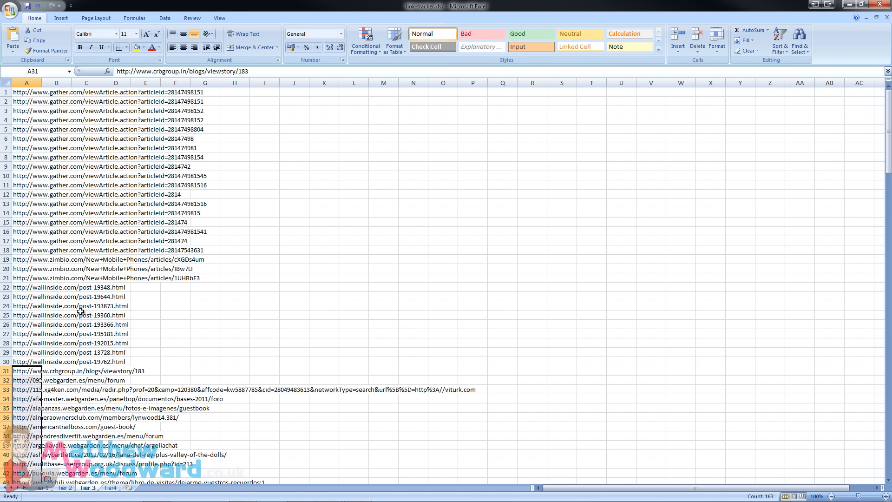
pyautogui.scroll(-20, 79, 311)
pyautogui.click(40, 325)
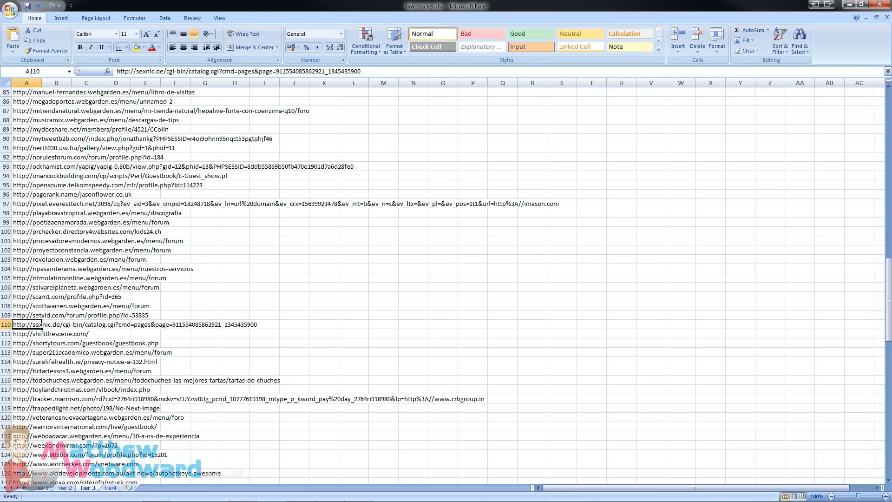
# Step: Copy all the URLs in column A of the Tier 1 sheet, from A1 down to the last entry
pyautogui.hotkey('ctrl', 'pageup')
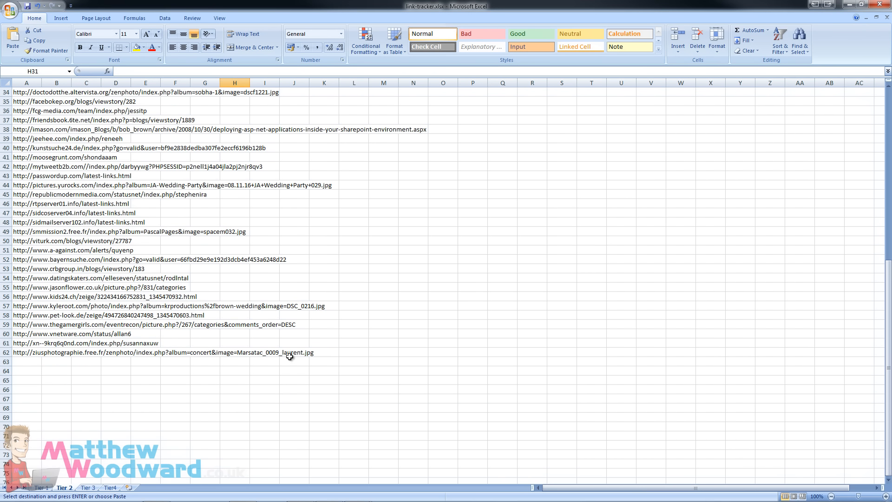
pyautogui.scroll(8, 169, 367)
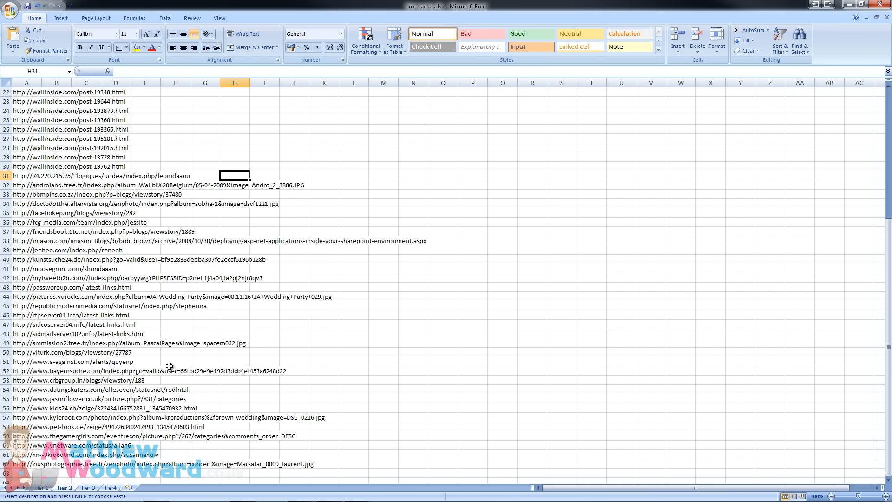
pyautogui.click(41, 487)
pyautogui.scroll(10, 114, 222)
pyautogui.scroll(4, 114, 222)
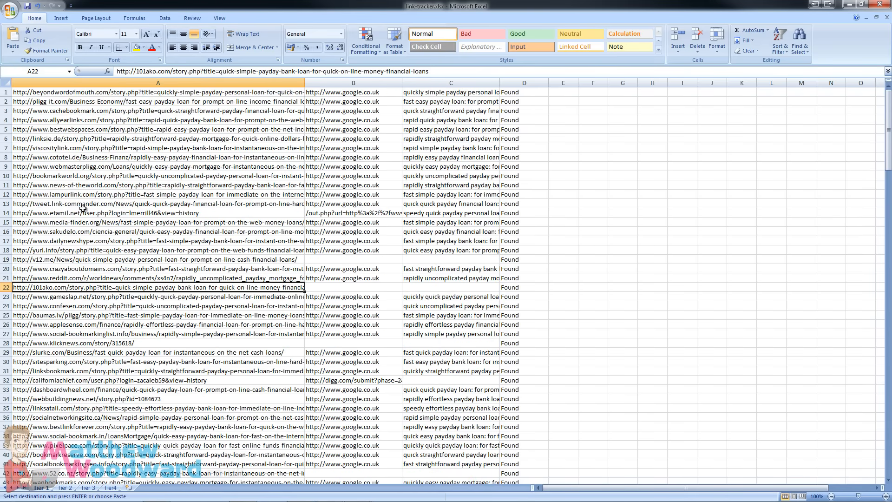
pyautogui.click(81, 92)
pyautogui.hotkey('ctrl', 'shift', 'Down')
pyautogui.hotkey('ctrl', 'c')
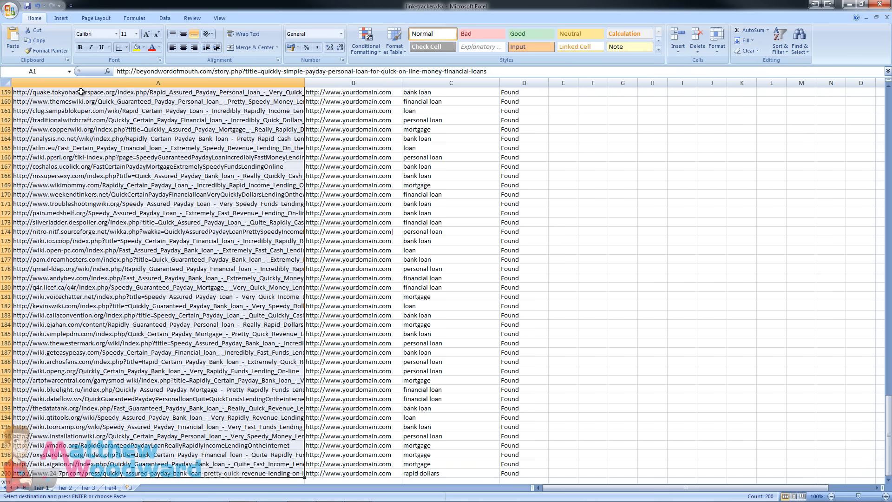
# Step: Switch to UltraEdit, paste the copied Tier 1 URLs into a new file, and save it as tier1.txt in the video folder
pyautogui.hotkey('alt', 'Tab')
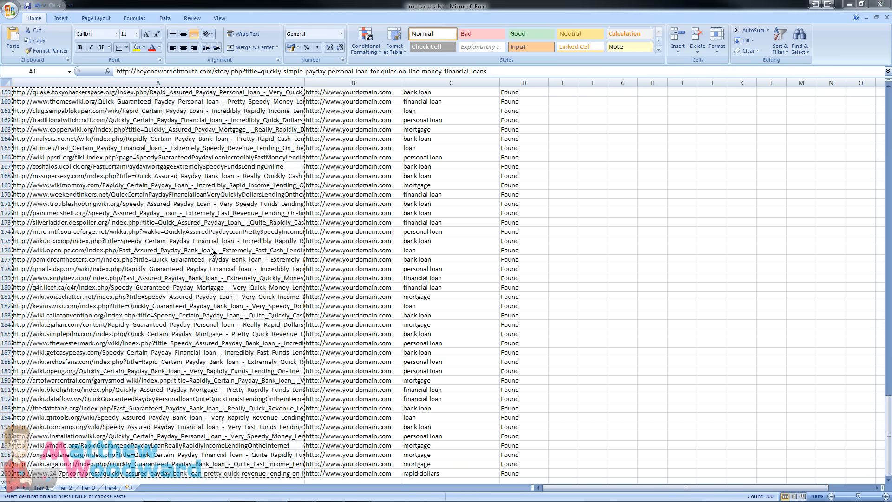
pyautogui.hotkey('ctrl', 'n')
pyautogui.hotkey('ctrl', 'v')
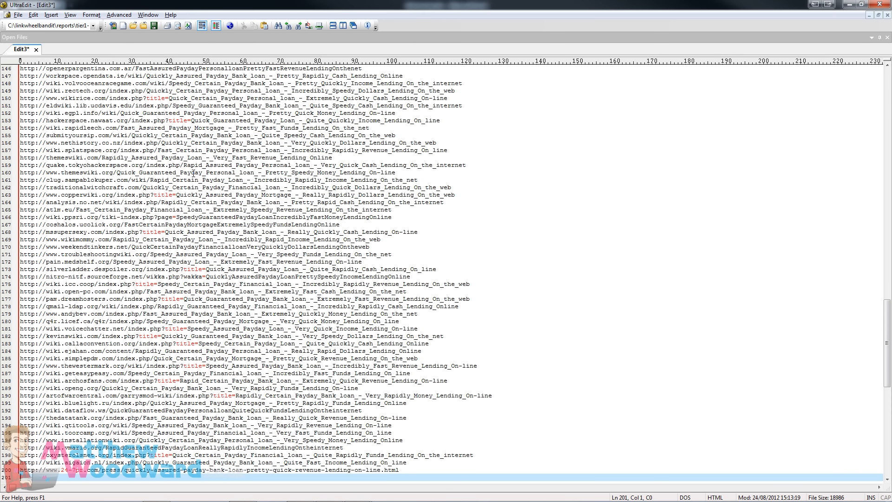
pyautogui.hotkey('ctrl', 's')
pyautogui.write('tier1.txt')
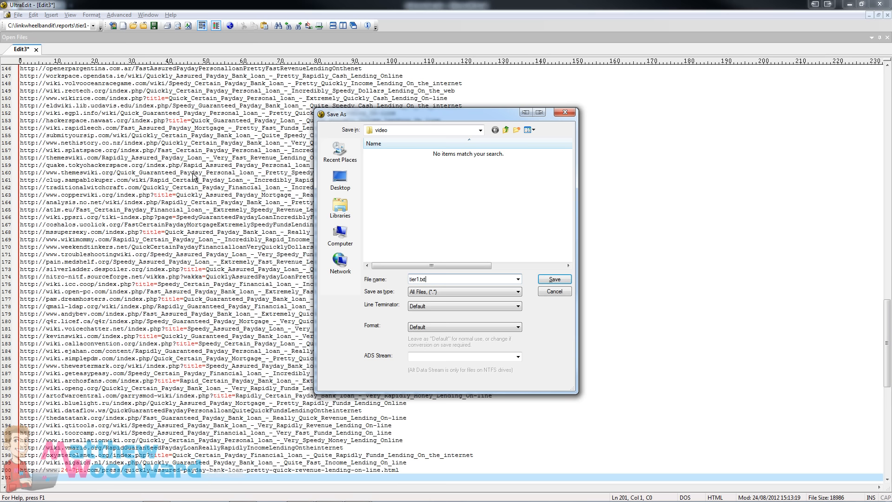
pyautogui.press('Return')
# Step: Return to the Excel link tracker and copy all the URLs in column A of the Tier 2 sheet
pyautogui.hotkey('alt', 'Tab')
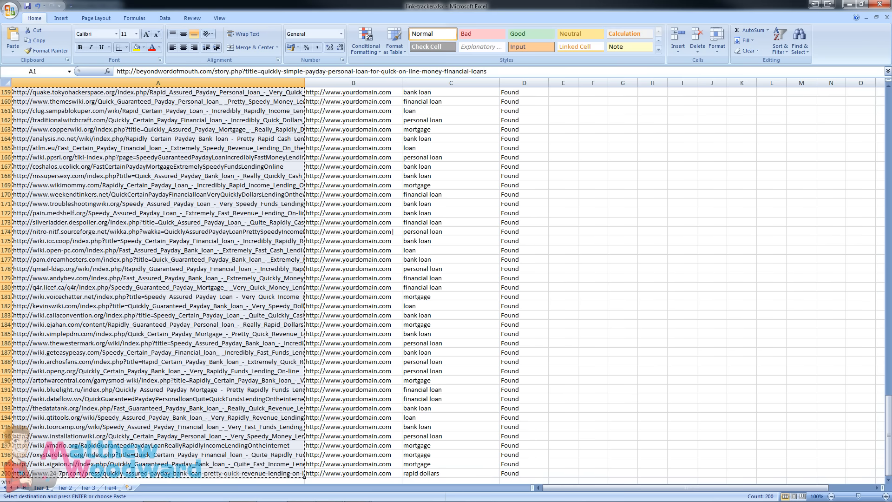
pyautogui.click(66, 487)
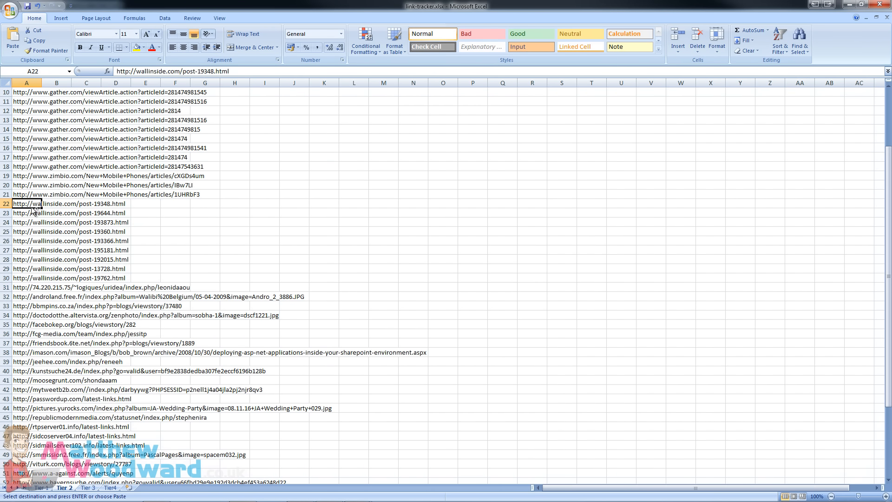
pyautogui.hotkey('ctrl', 'shift', 'Down')
pyautogui.hotkey('ctrl', 'c')
# Step: Switch to UltraEdit, paste the copied Tier 2 URLs into a new file, and save it as tier2.txt
pyautogui.hotkey('alt', 'Tab')
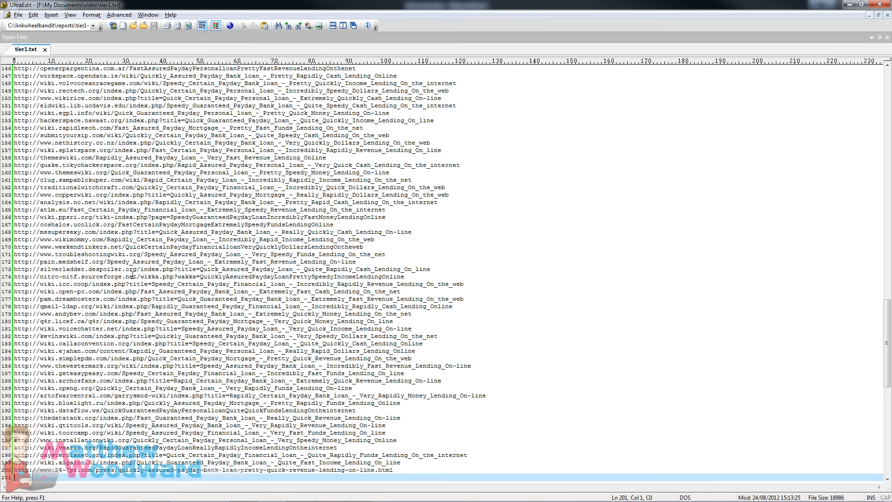
pyautogui.hotkey('ctrl', 'n')
pyautogui.hotkey('ctrl', 'v')
pyautogui.hotkey('ctrl', 's')
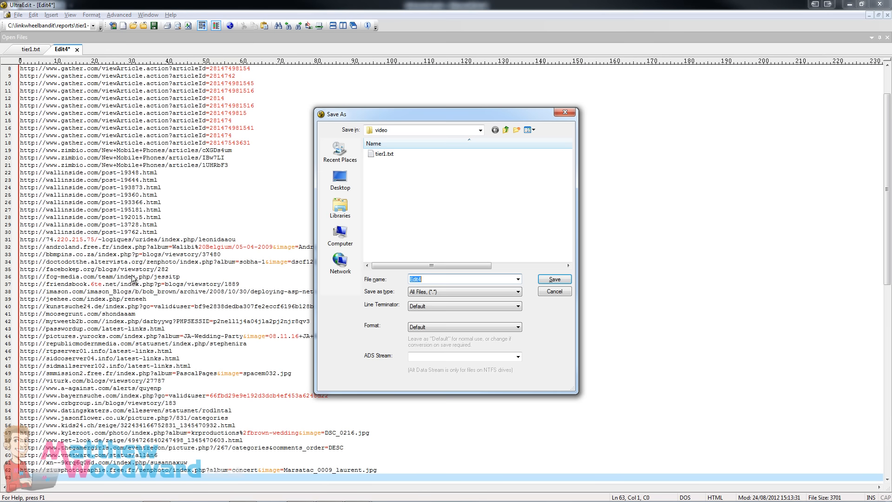
pyautogui.write('tier2.txt')
pyautogui.press('Return')
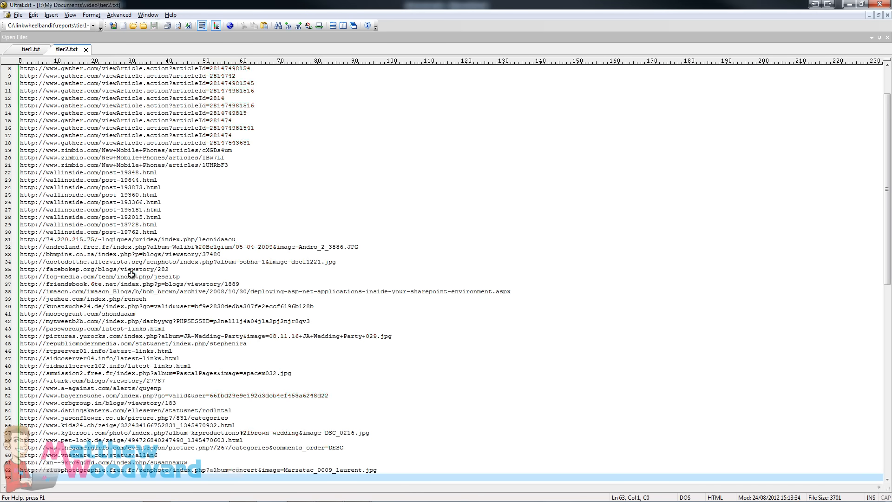
# Step: Return to the Excel link tracker and copy all the URLs in column A of the Tier 3 sheet, starting from A1
pyautogui.hotkey('alt', 'Tab')
pyautogui.hotkey('ctrl', 'pagedown')
pyautogui.click(26, 323)
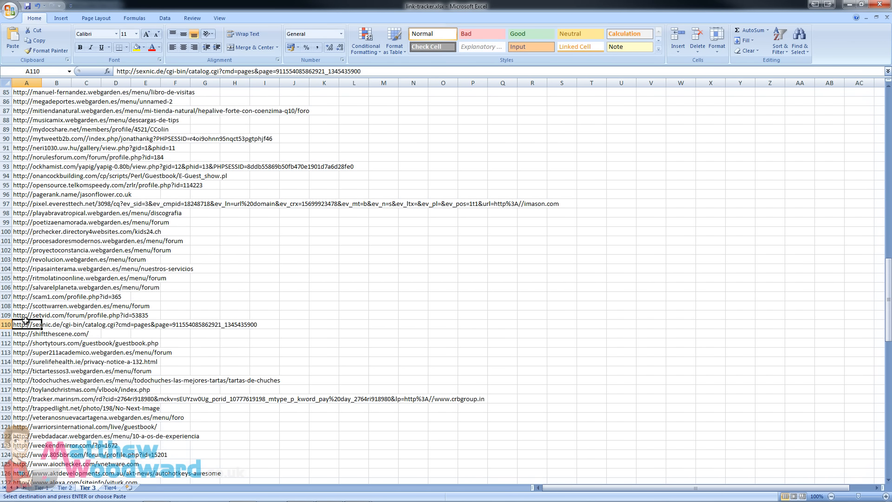
pyautogui.hotkey('ctrl', 'Home')
pyautogui.hotkey('ctrl', 'shift', 'End')
pyautogui.hotkey('ctrl', 'c')
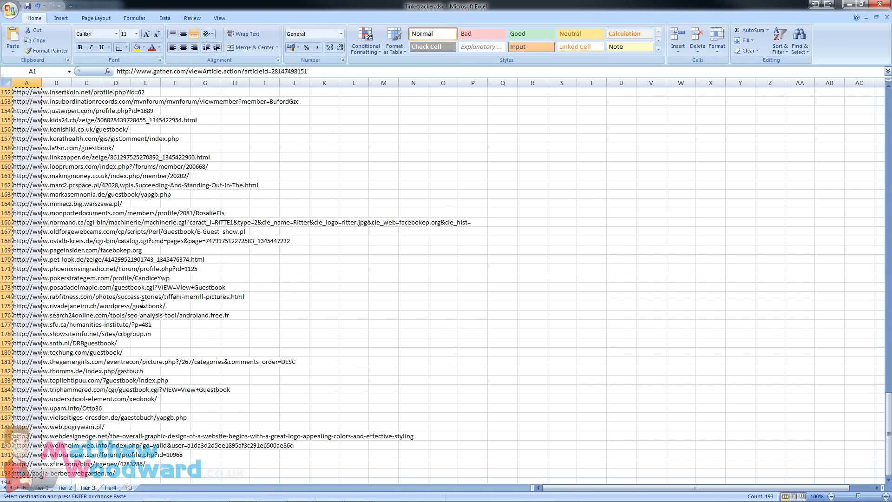
# Step: Switch to UltraEdit, paste the copied Tier 3 URLs into a new file, and save it as tier3.txt
pyautogui.hotkey('alt', 'Tab')
pyautogui.hotkey('ctrl', 'n')
pyautogui.hotkey('ctrl', 'v')
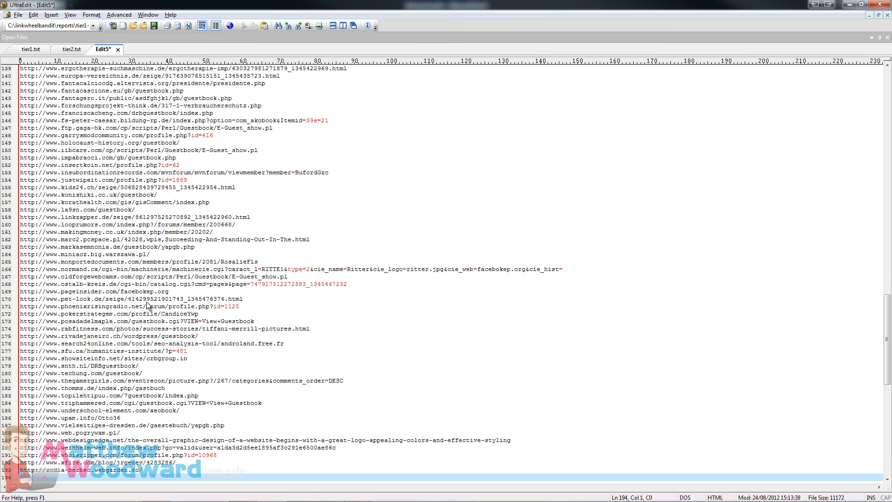
pyautogui.hotkey('ctrl', 's')
pyautogui.write('tier3.txt')
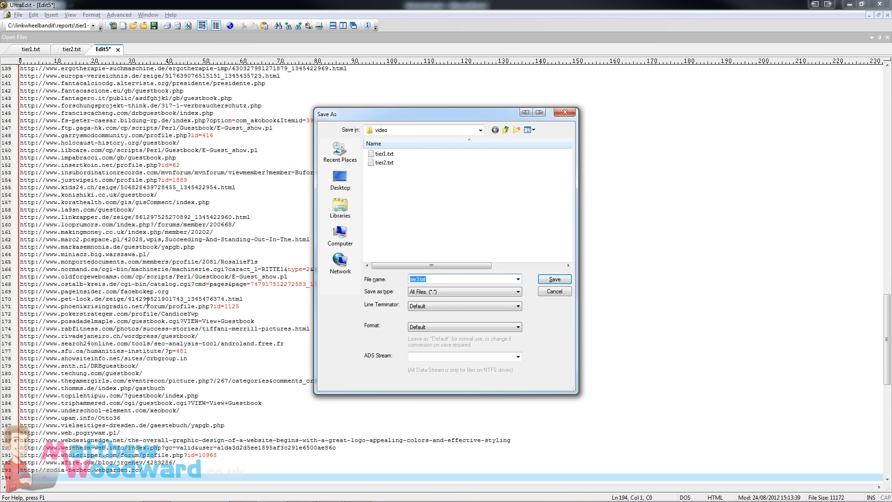
pyautogui.press('Return')
# Step: Copy the column A URLs of the Excel workbook's Tier4 sheet and save them in a new UltraEdit file as tier4.txt
pyautogui.hotkey('alt', 'Tab')
pyautogui.click(113, 488)
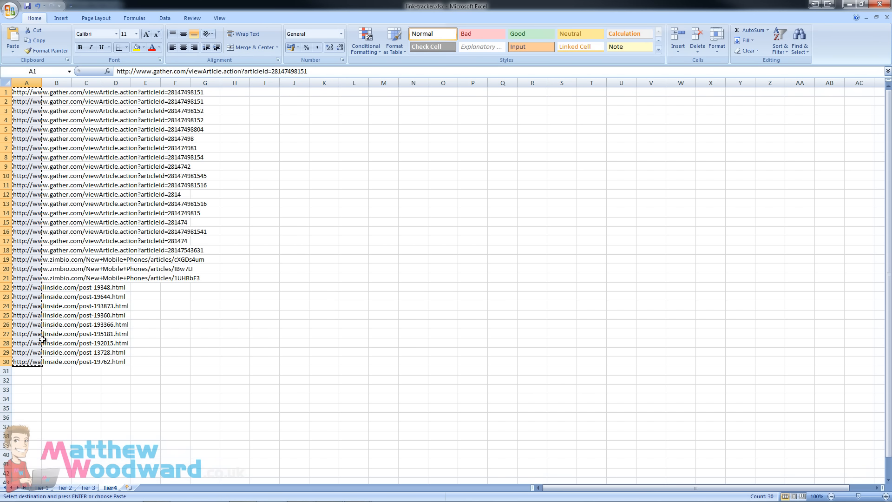
pyautogui.hotkey('alt', 'Tab')
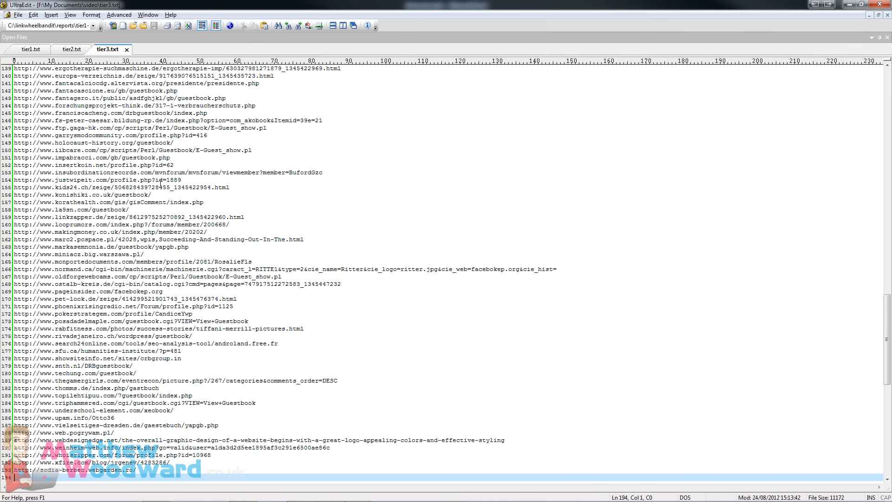
pyautogui.hotkey('ctrl', 'n')
pyautogui.hotkey('ctrl', 'v')
pyautogui.hotkey('ctrl', 's')
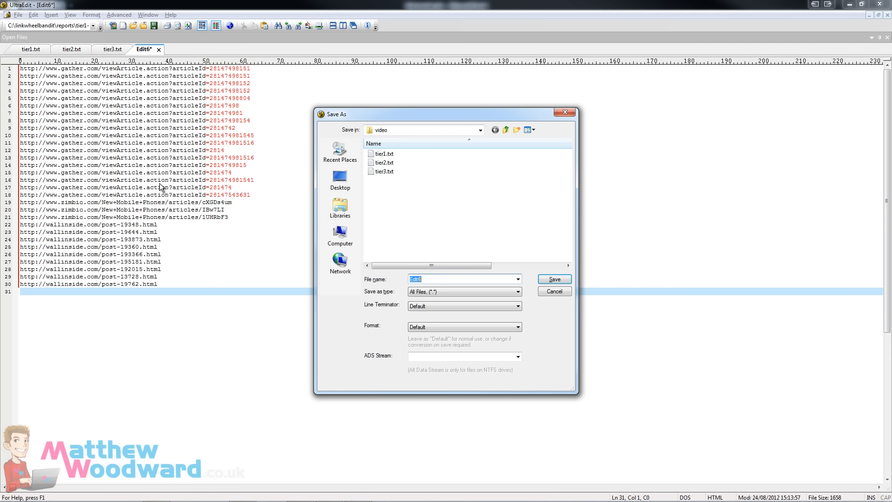
pyautogui.write('tier3')
pyautogui.press('BackSpace')
pyautogui.write('4.txt')
pyautogui.press('Return')
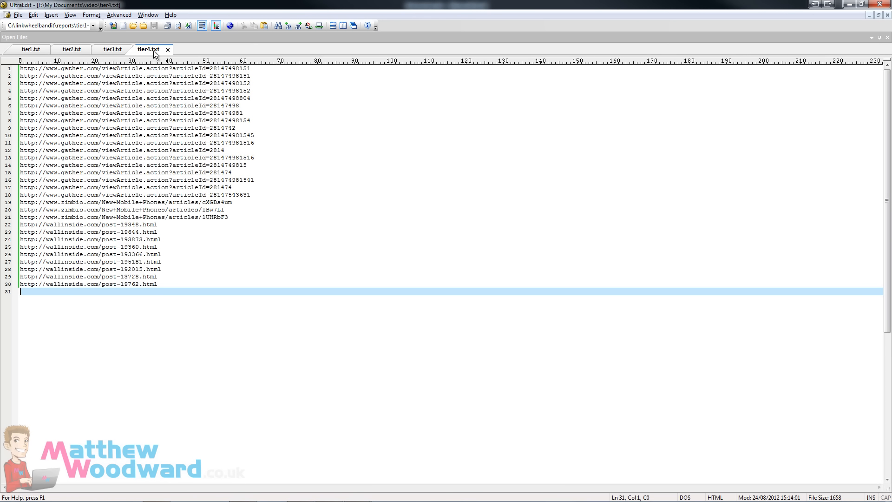
# Step: Review the URL lists in the open files tier1.txt, tier2.txt, tier3.txt and tier4.txt
pyautogui.click(30, 49)
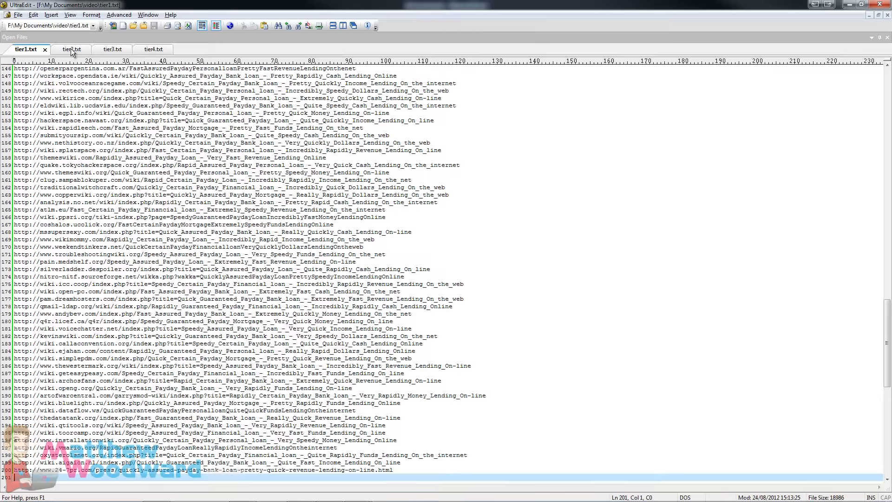
pyautogui.click(71, 48)
pyautogui.click(115, 48)
pyautogui.click(157, 51)
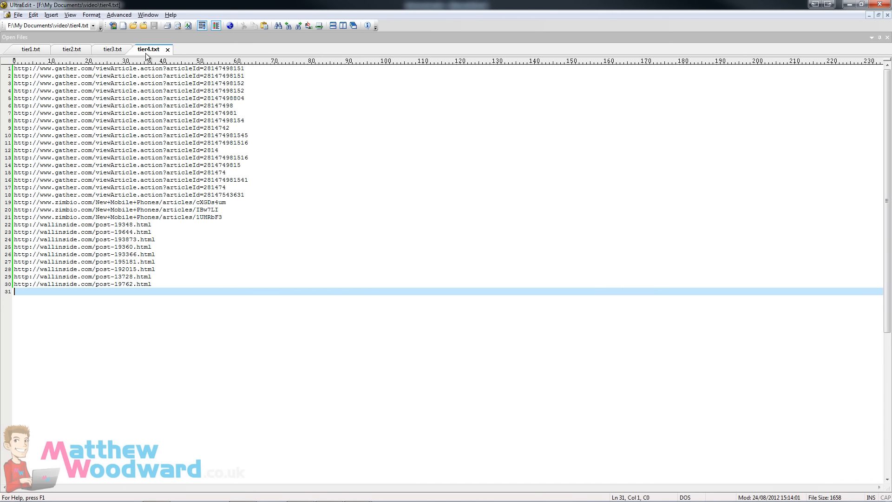
pyautogui.click(102, 51)
pyautogui.click(71, 51)
pyautogui.click(30, 49)
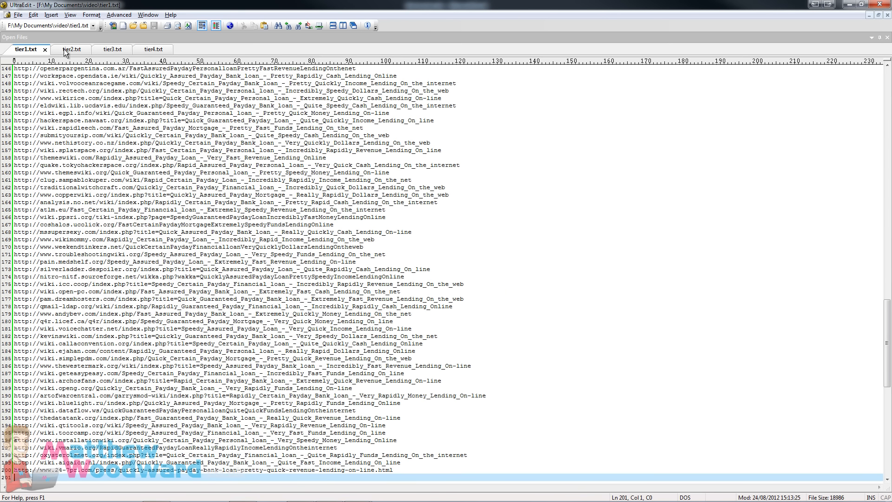
pyautogui.click(65, 48)
pyautogui.click(109, 49)
pyautogui.click(149, 51)
pyautogui.click(112, 50)
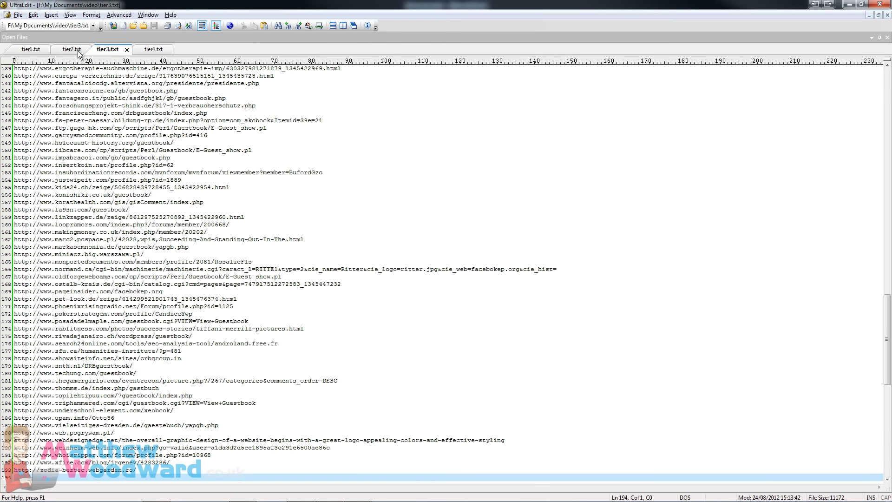
pyautogui.click(73, 50)
pyautogui.click(32, 51)
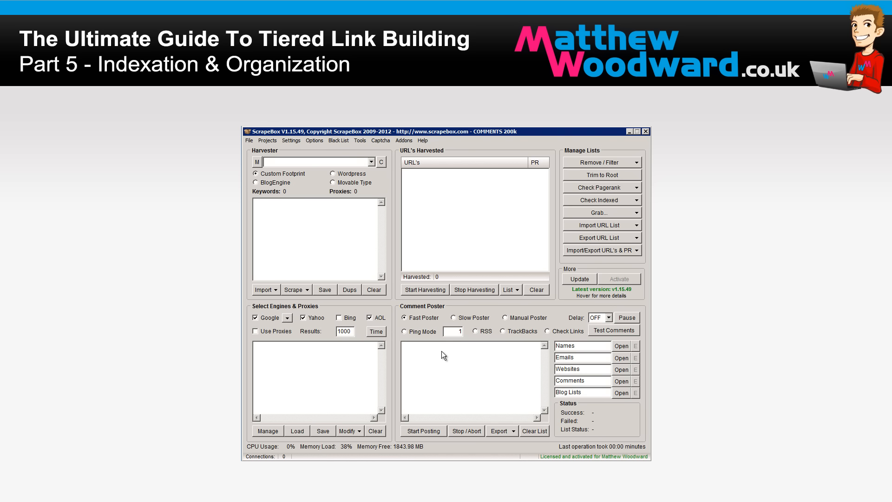
# Step: In ScrapeBox, set the comment poster to Check Links mode, loading tier1 as the website list and tier2 as the blog list
pyautogui.click(557, 332)
pyautogui.click(621, 369)
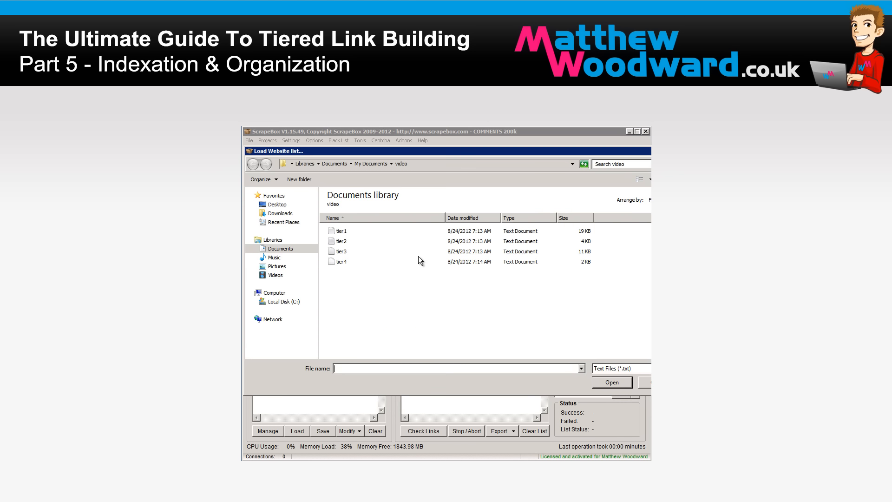
pyautogui.click(339, 232)
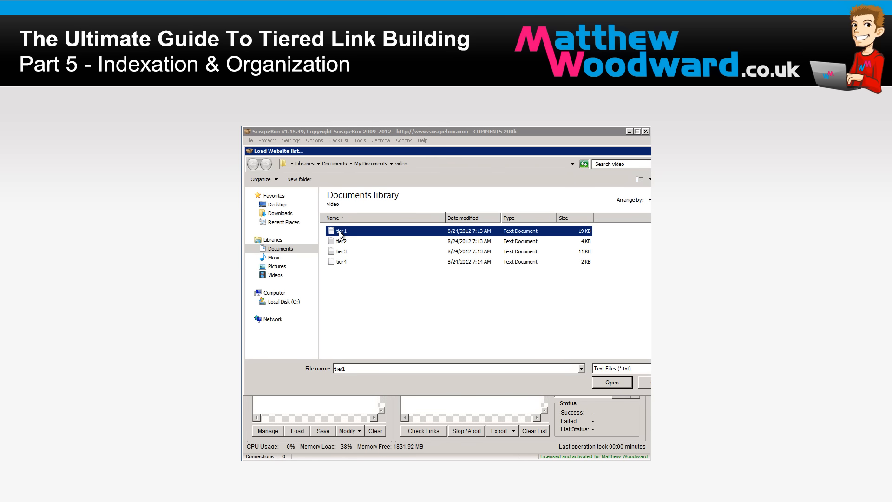
pyautogui.doubleClick(340, 232)
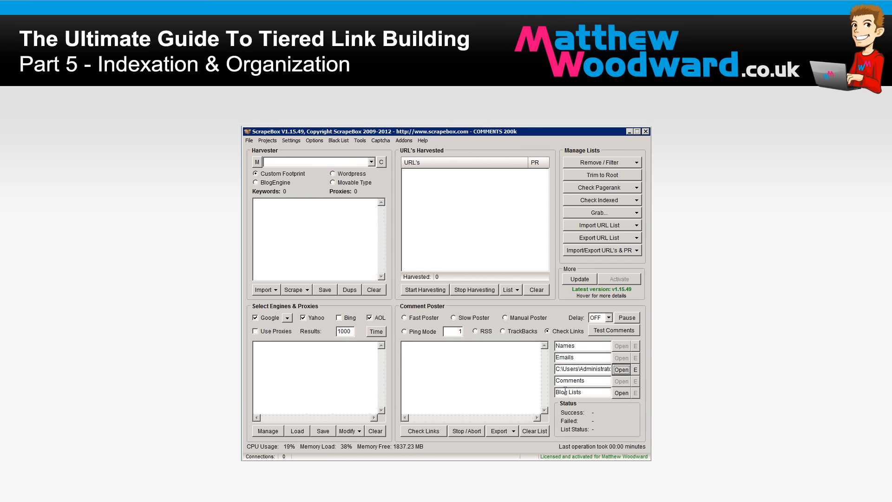
pyautogui.click(620, 392)
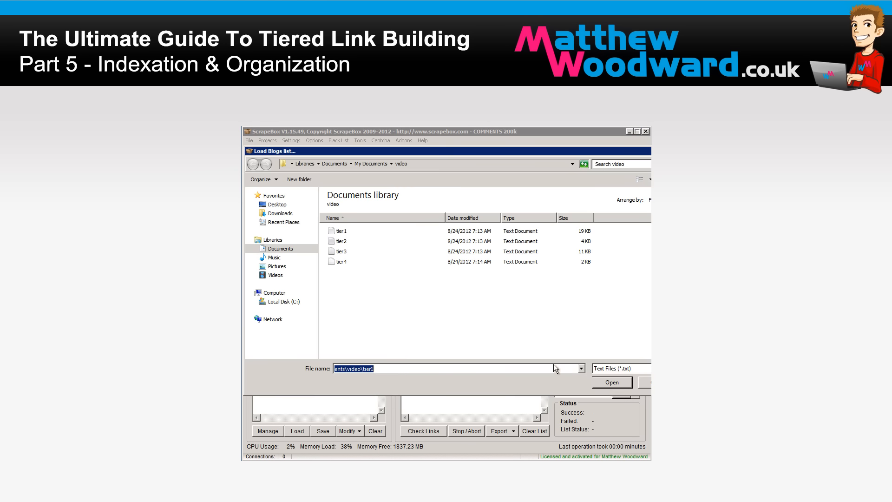
pyautogui.doubleClick(339, 241)
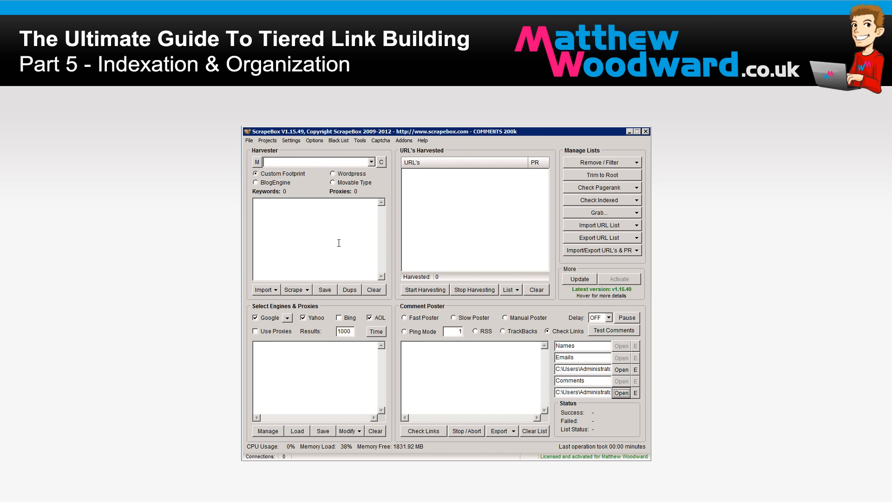
# Step: Open the Link Checker for the loaded lists and run the check of the tier2 URLs against the tier1 URLs
pyautogui.click(425, 431)
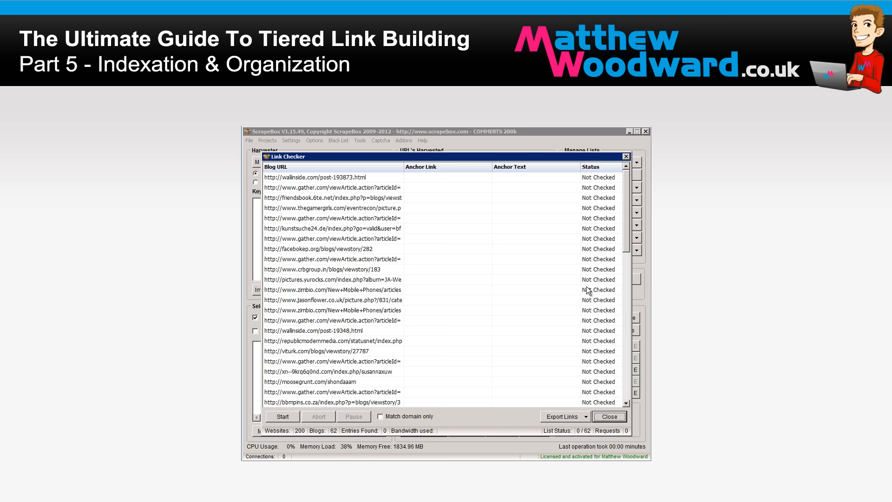
pyautogui.moveTo(625, 193); pyautogui.dragTo(625, 216)
pyautogui.moveTo(636, 148); pyautogui.dragTo(637, 146)
pyautogui.moveTo(627, 191); pyautogui.dragTo(634, 126)
pyautogui.click(282, 417)
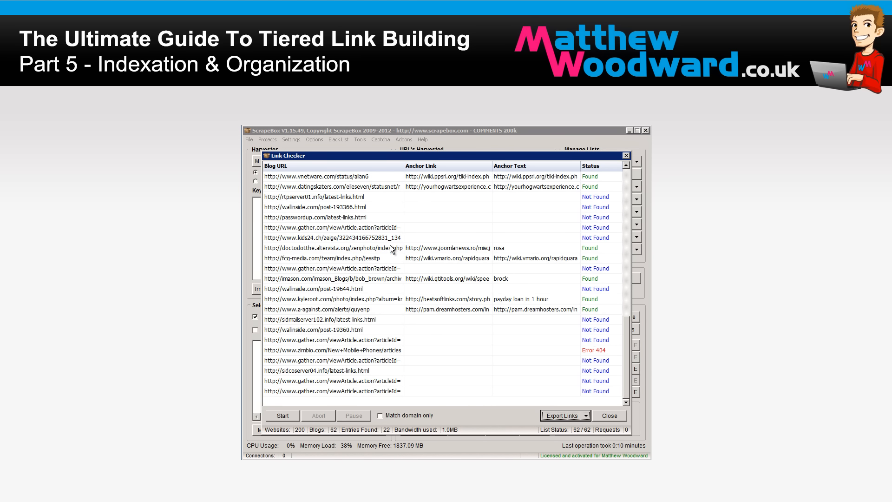
# Step: Export the links found to a text file named tier2found and close the Link Checker
pyautogui.click(547, 418)
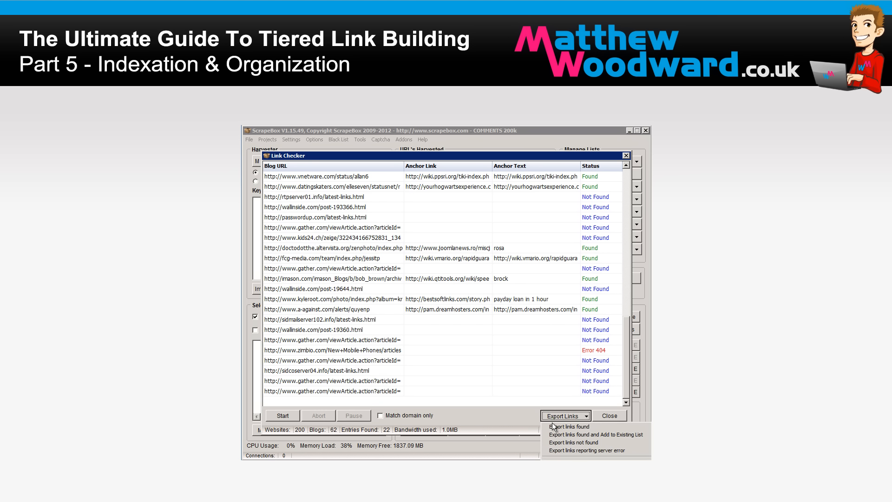
pyautogui.click(552, 427)
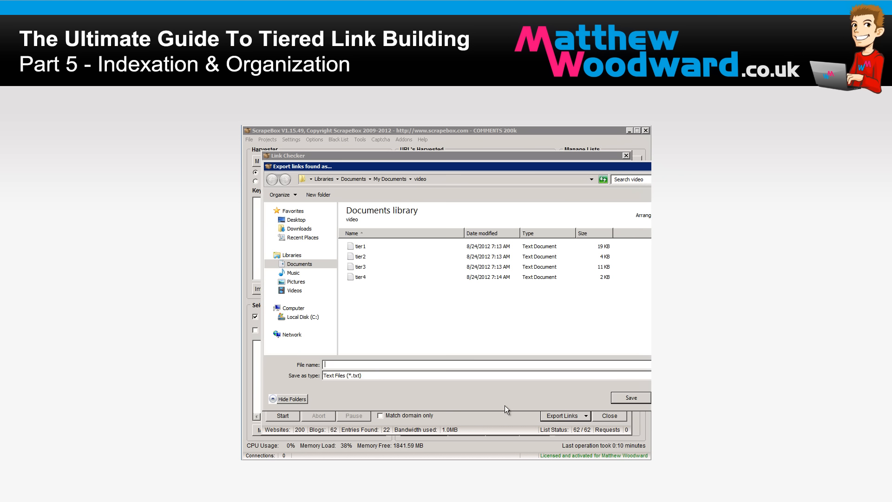
pyautogui.write('tier2found')
pyautogui.click(629, 399)
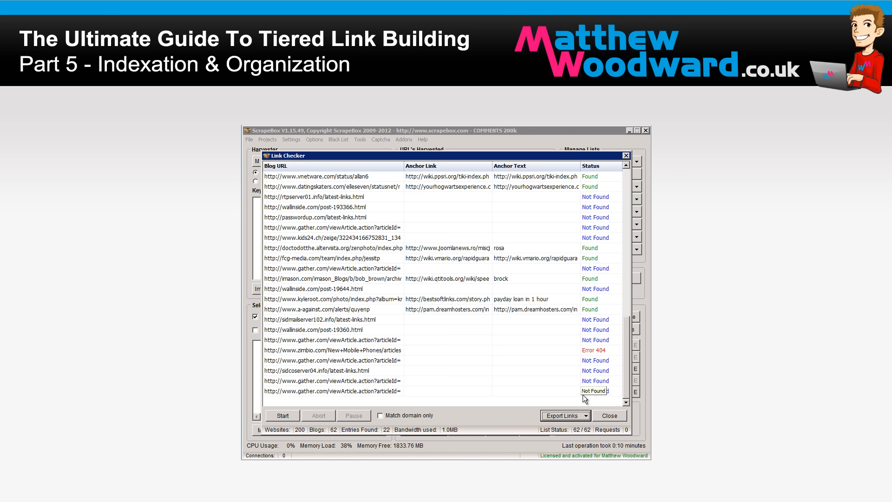
pyautogui.click(609, 416)
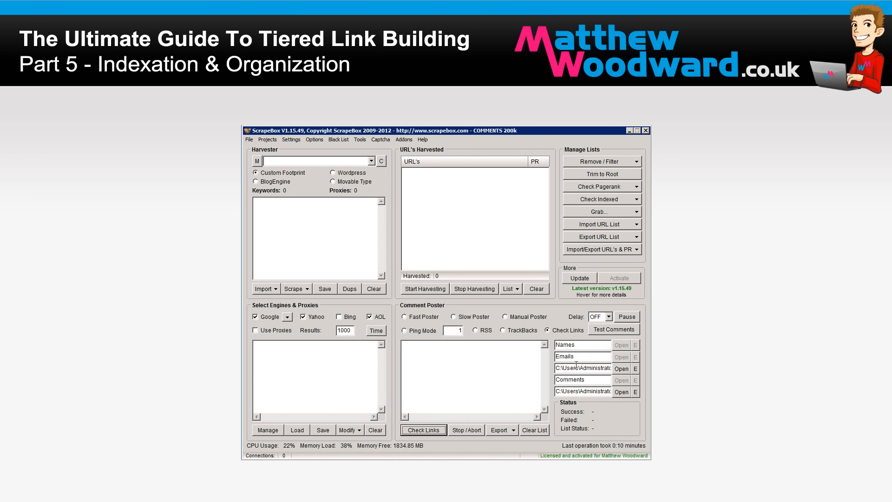
# Step: Load tier2 as the website list and tier3 as the blogs list for the link check
pyautogui.click(622, 369)
pyautogui.click(350, 242)
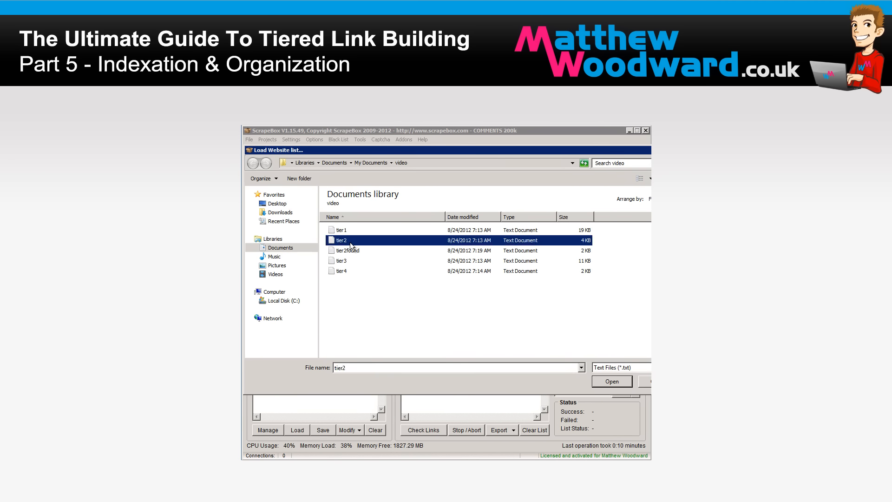
pyautogui.doubleClick(349, 241)
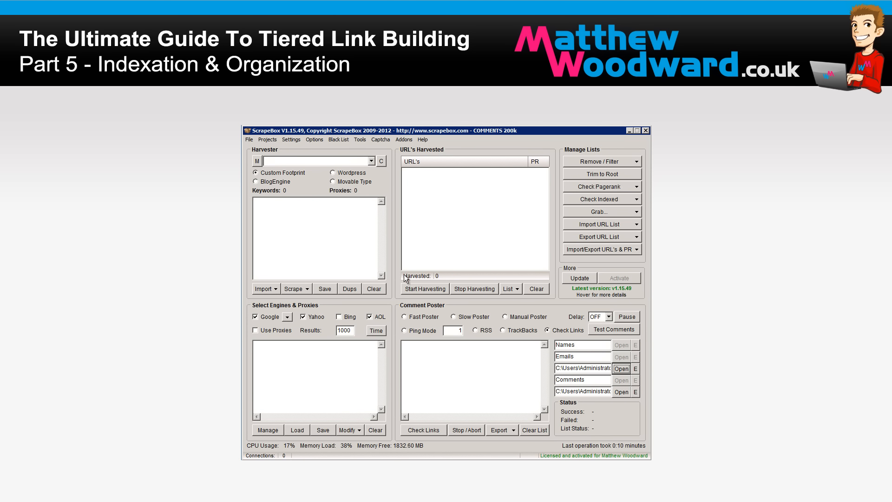
pyautogui.click(622, 391)
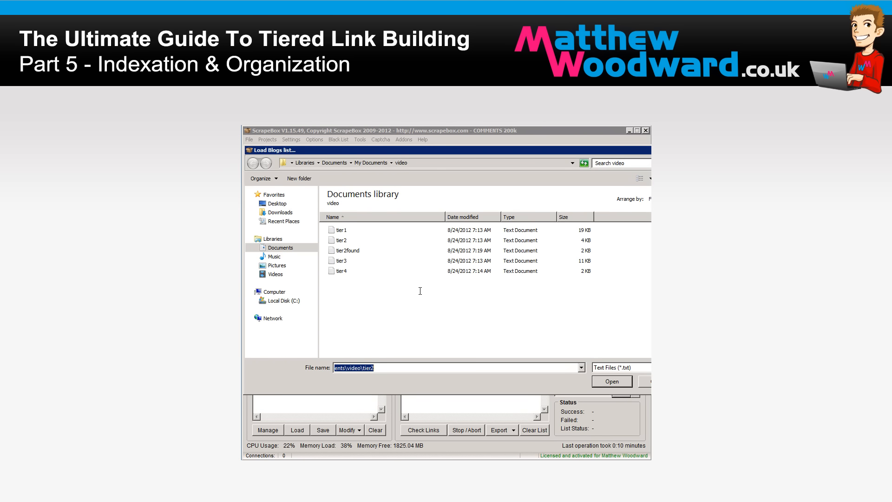
pyautogui.doubleClick(343, 261)
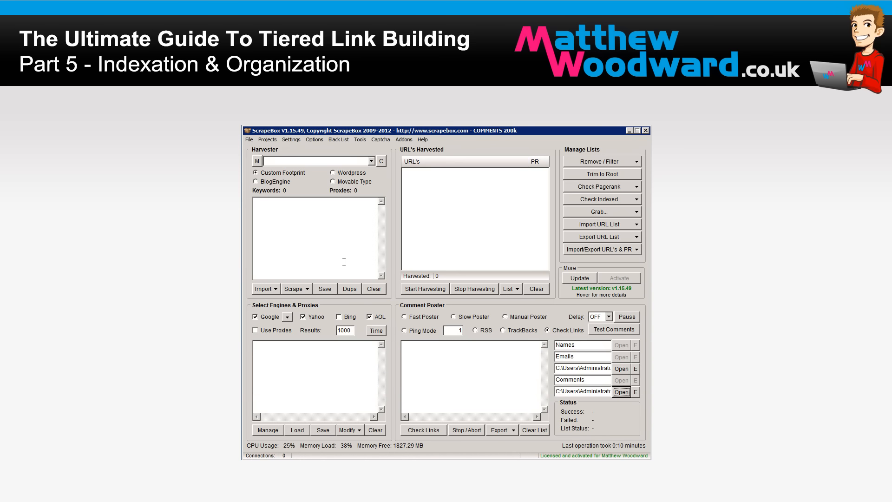
# Step: Open the Link Checker and run the check of the tier3 URLs against the tier2 URLs
pyautogui.click(419, 430)
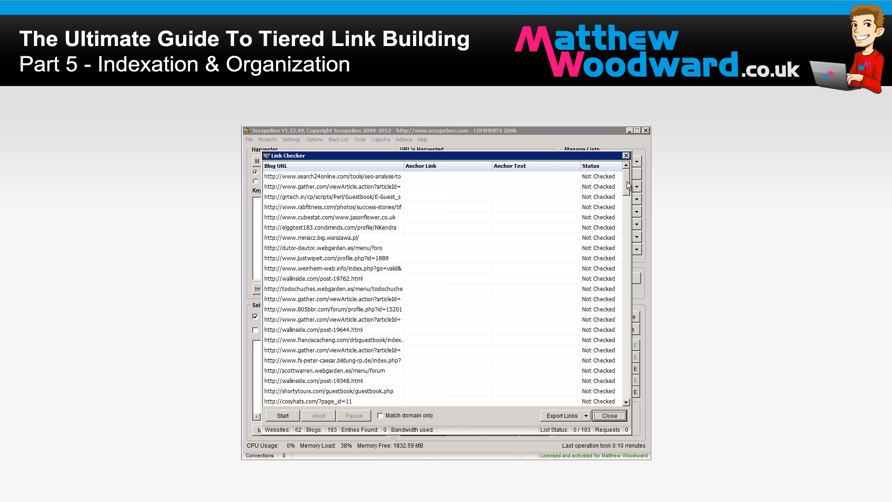
pyautogui.moveTo(626, 180); pyautogui.dragTo(640, 166)
pyautogui.click(282, 416)
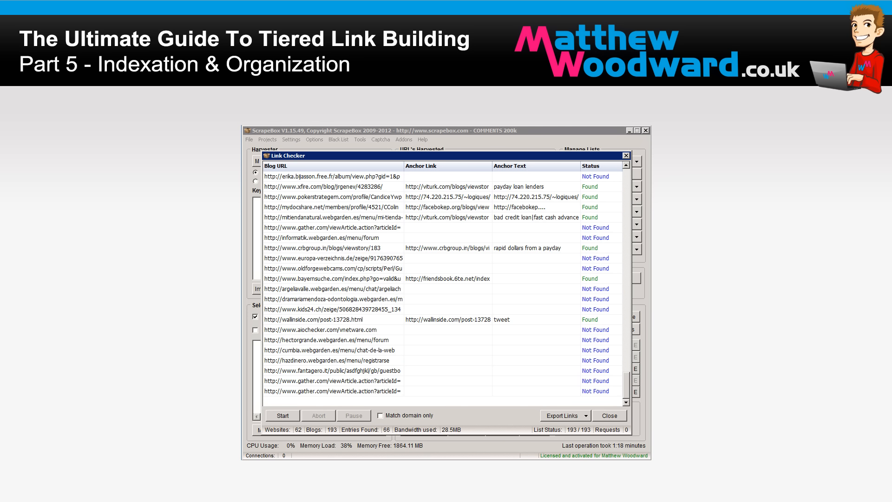
# Step: Export the links found to a text file named tier3found and close the Link Checker
pyautogui.click(559, 417)
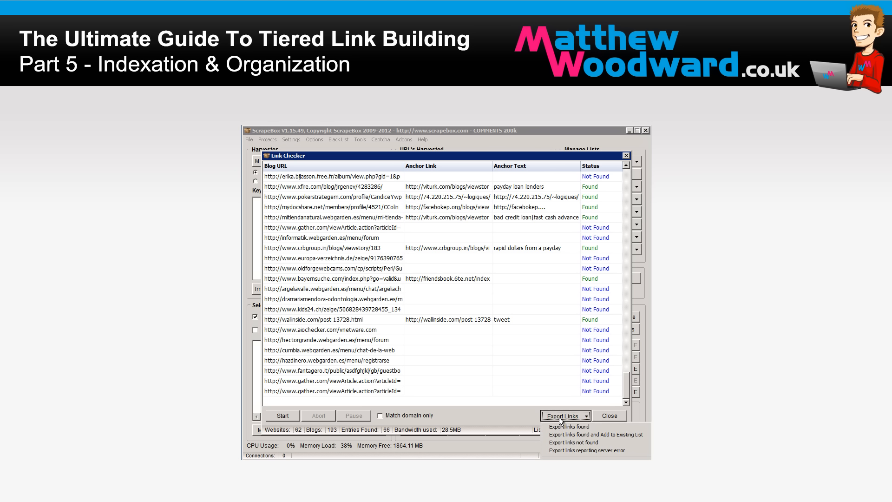
pyautogui.click(561, 427)
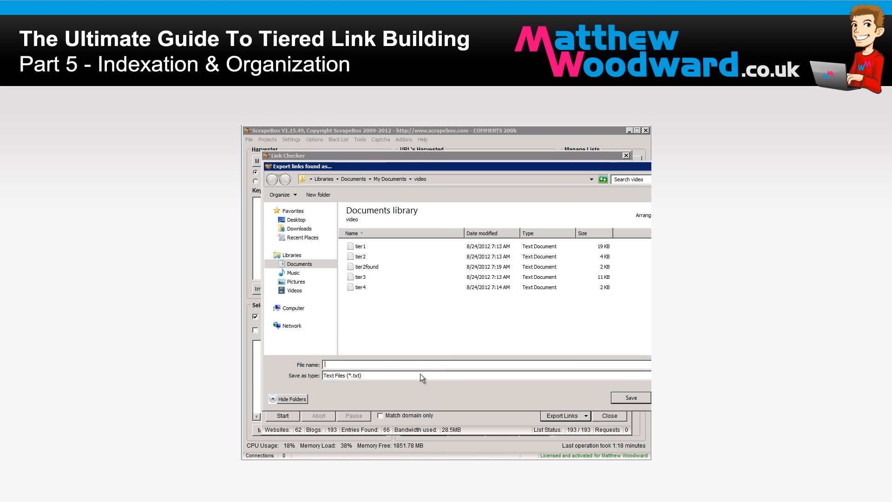
pyautogui.write('tier3f')
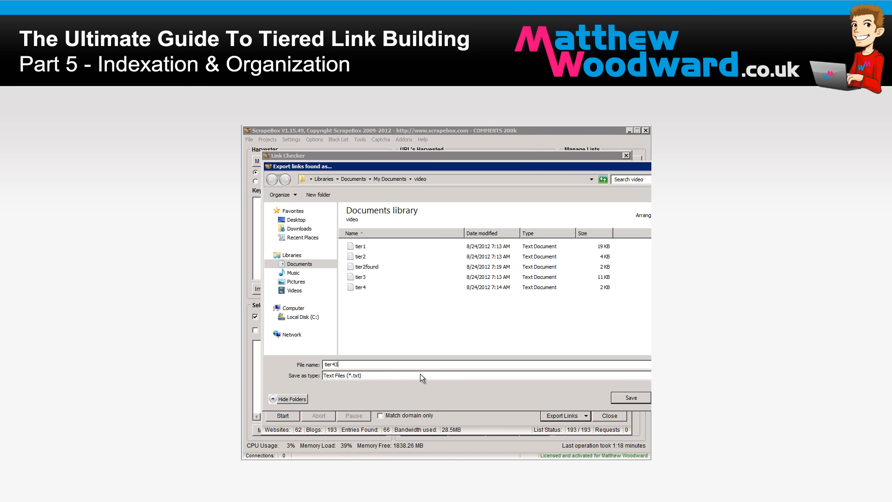
pyautogui.write('ound')
pyautogui.click(631, 398)
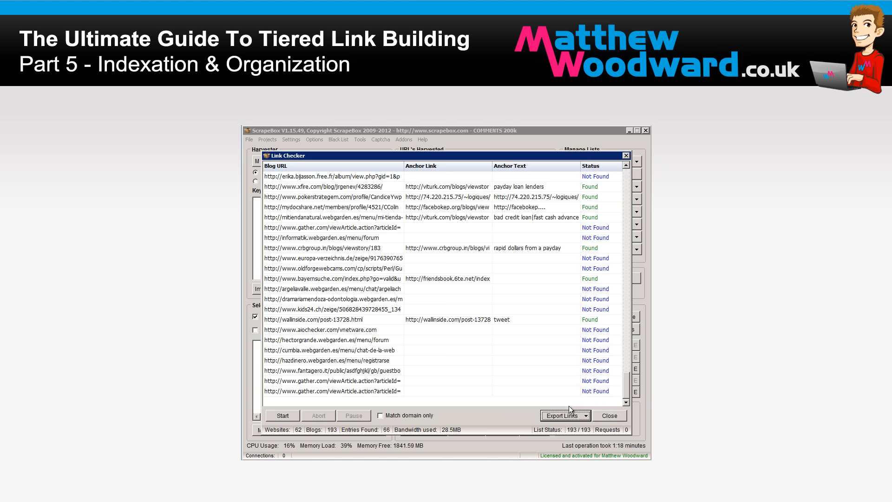
pyautogui.click(602, 416)
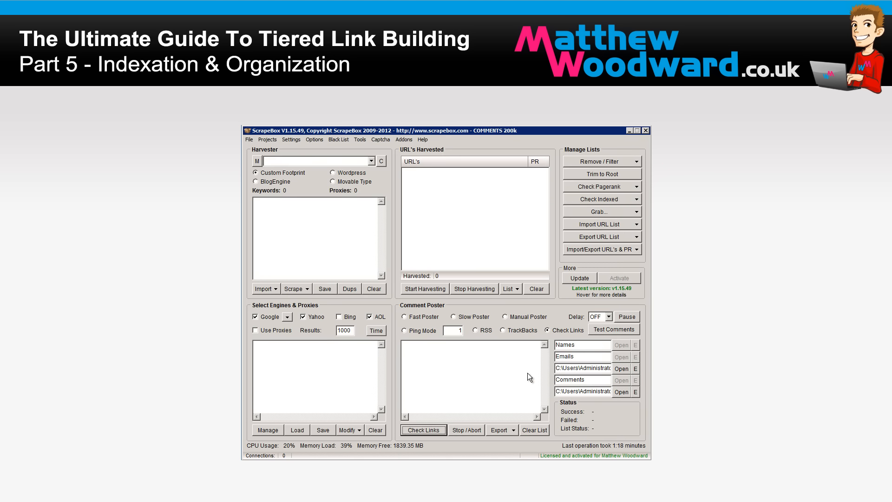
# Step: Load tier3 as the website list and tier4 as the blogs list for the link check
pyautogui.click(621, 368)
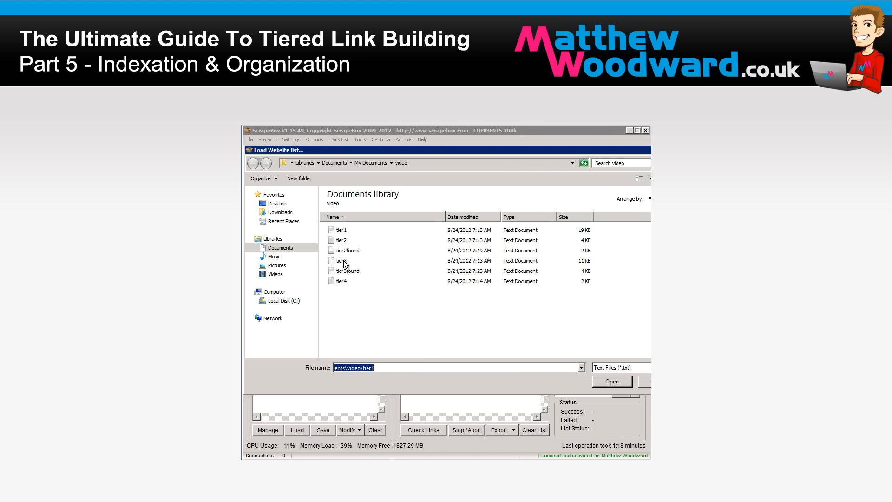
pyautogui.doubleClick(348, 260)
pyautogui.click(621, 392)
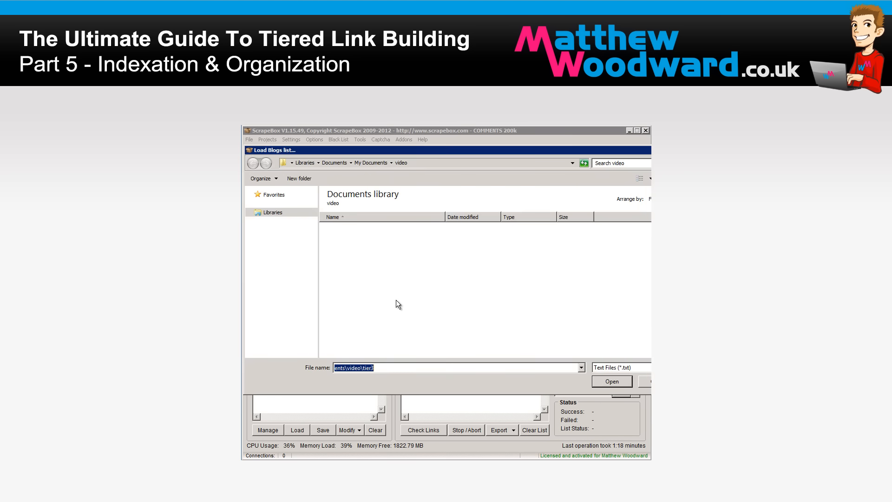
pyautogui.doubleClick(339, 281)
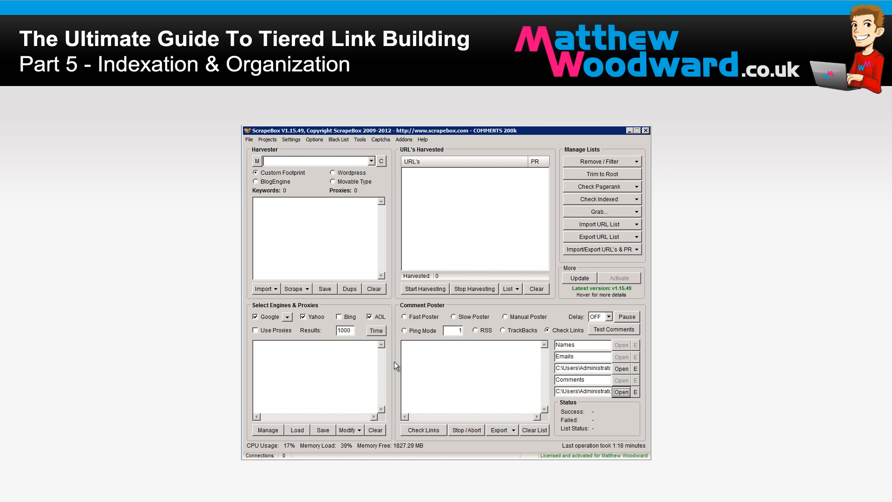
# Step: Run the Link Checker on the tier4 URLs against the tier3 URLs and look through the statuses
pyautogui.click(425, 430)
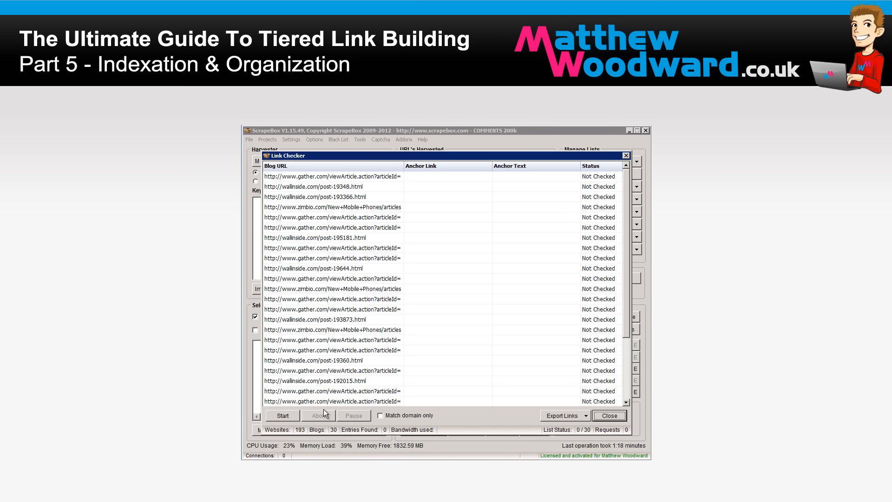
pyautogui.click(288, 416)
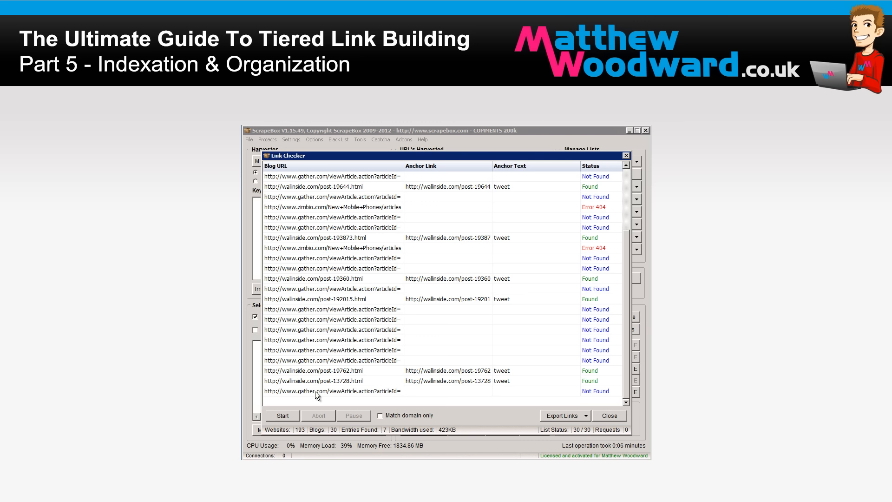
pyautogui.moveTo(625, 336); pyautogui.dragTo(624, 180)
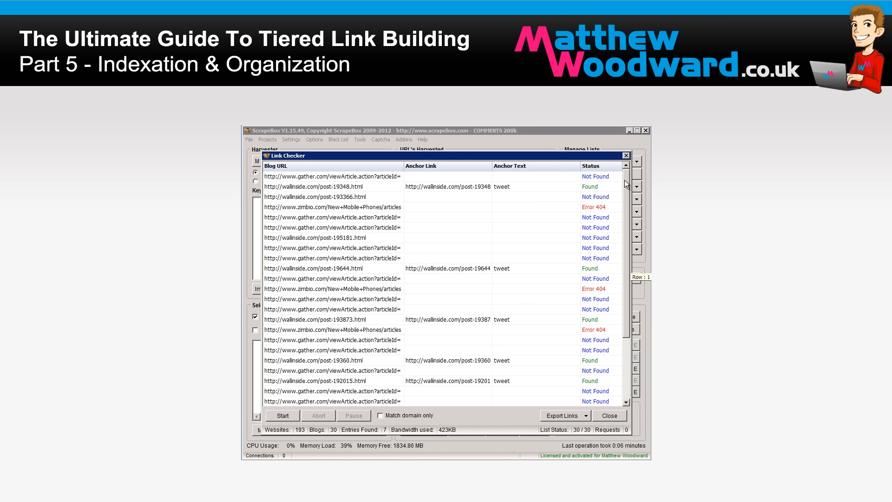
pyautogui.moveTo(623, 291); pyautogui.dragTo(618, 397)
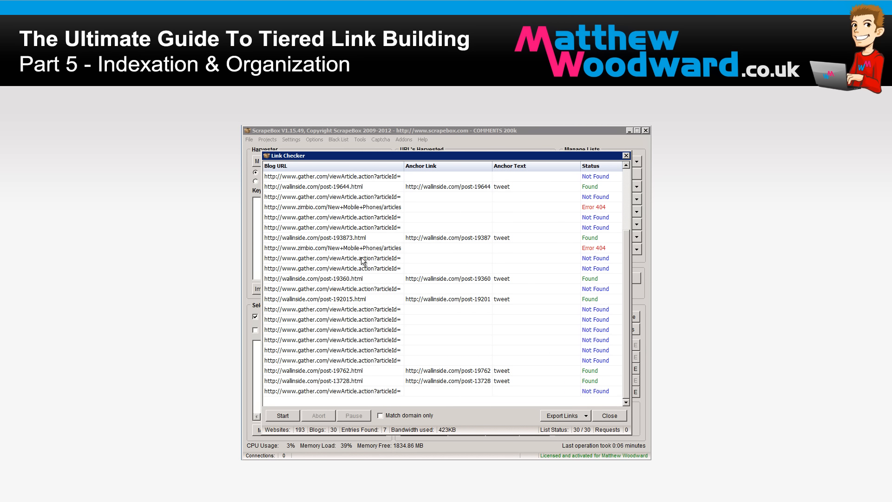
# Step: Export the links found to a text file named tier4found
pyautogui.click(559, 417)
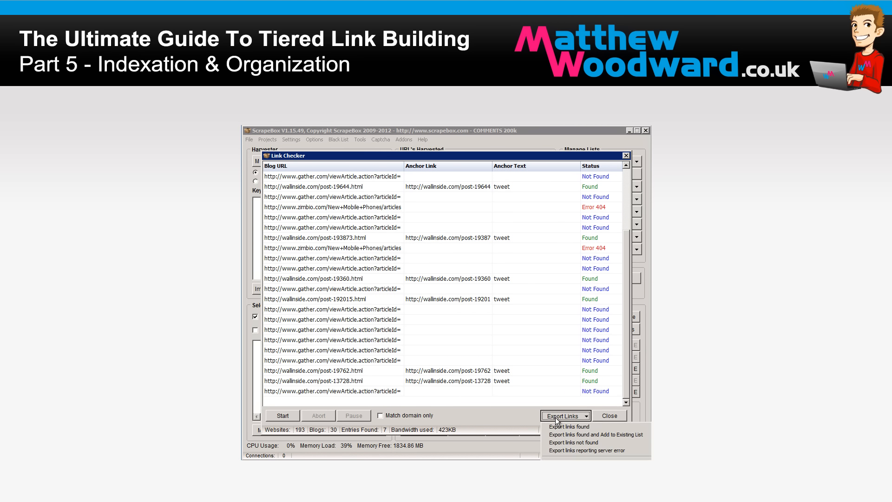
pyautogui.click(558, 428)
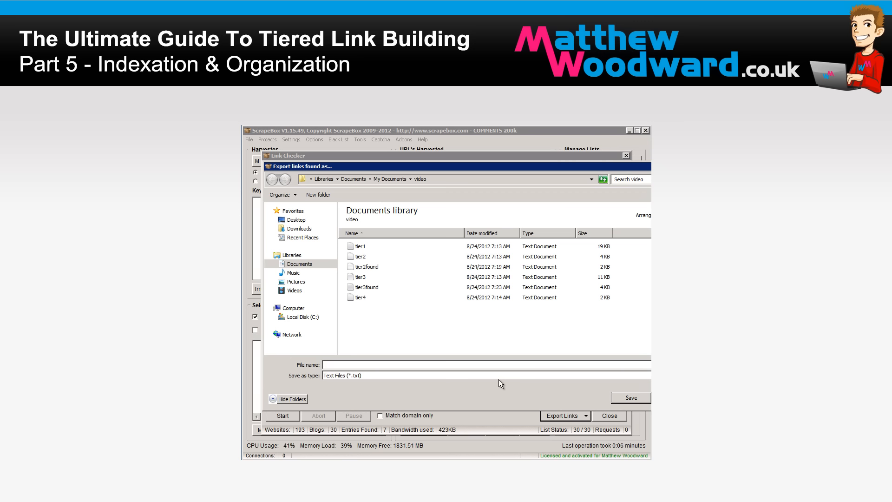
pyautogui.write('tier')
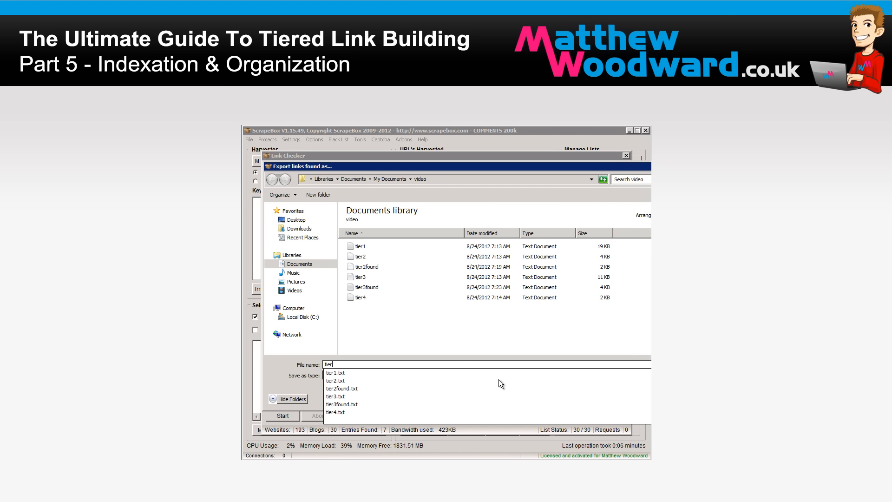
pyautogui.write('4found')
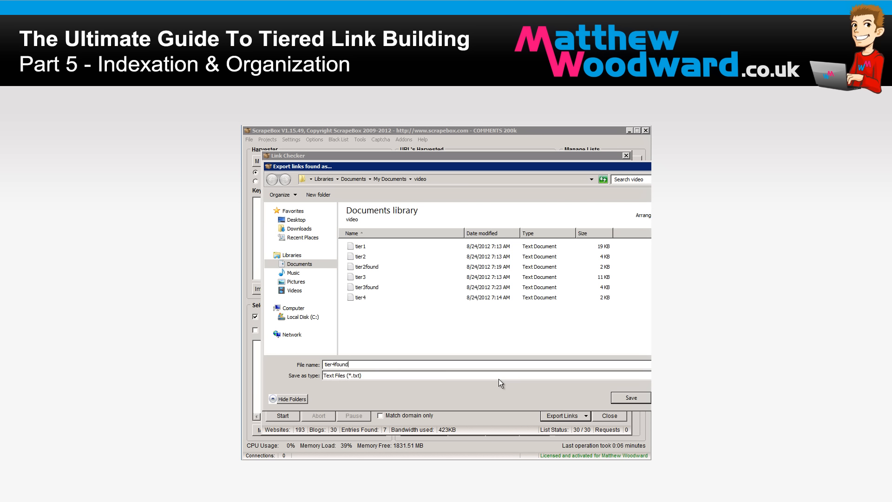
pyautogui.press('Return')
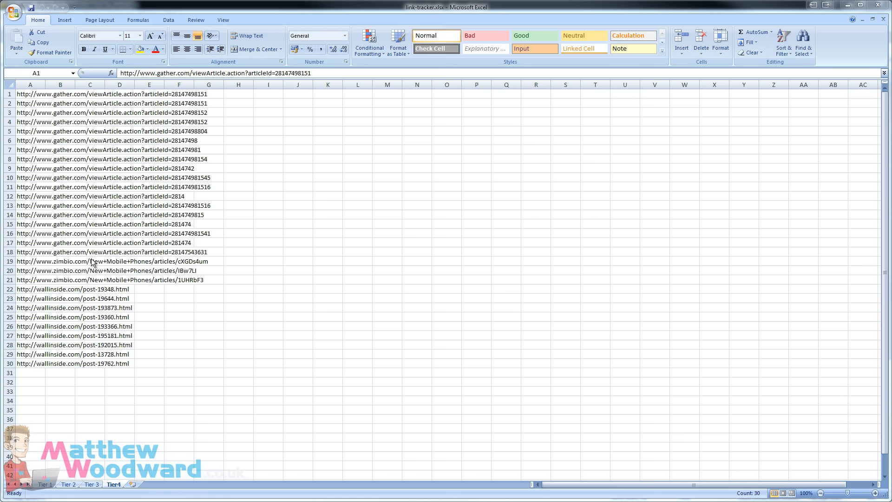
# Step: In Excel, delete the URL lists from the Tier 2, Tier 3 and Tier4 sheets of link-tracker.xlsx
pyautogui.click(71, 474)
pyautogui.click(73, 485)
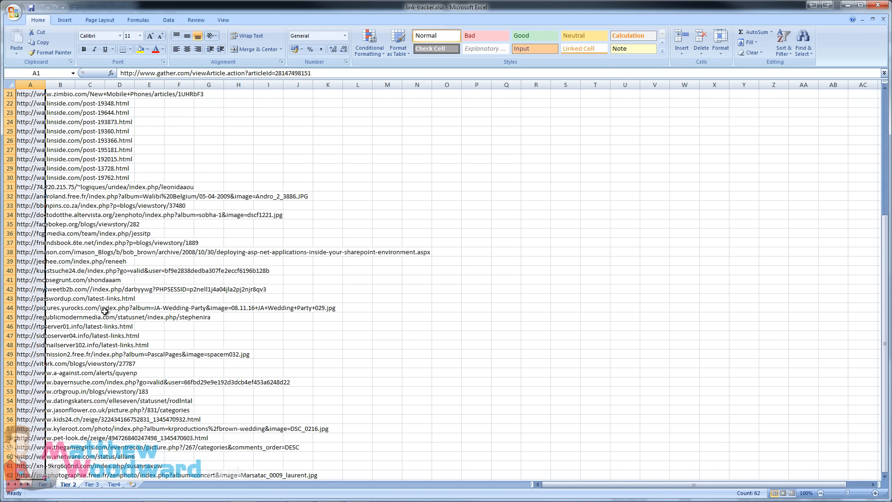
pyautogui.press('Delete')
pyautogui.click(93, 483)
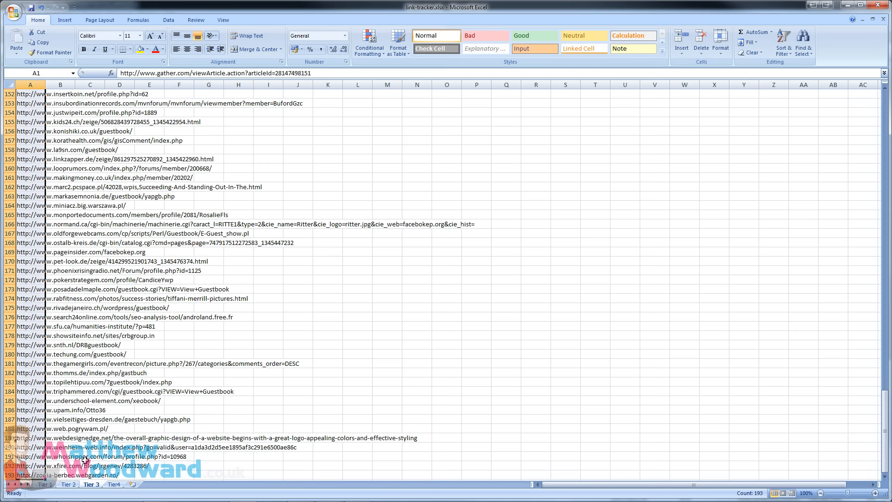
pyautogui.press('Delete')
pyautogui.scroll(-15, 125, 468)
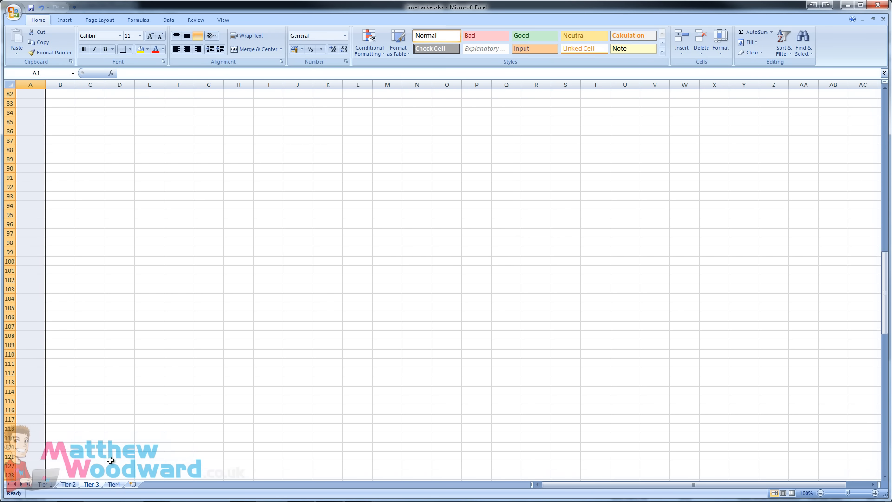
pyautogui.click(114, 484)
pyautogui.press('Delete')
pyautogui.click(28, 280)
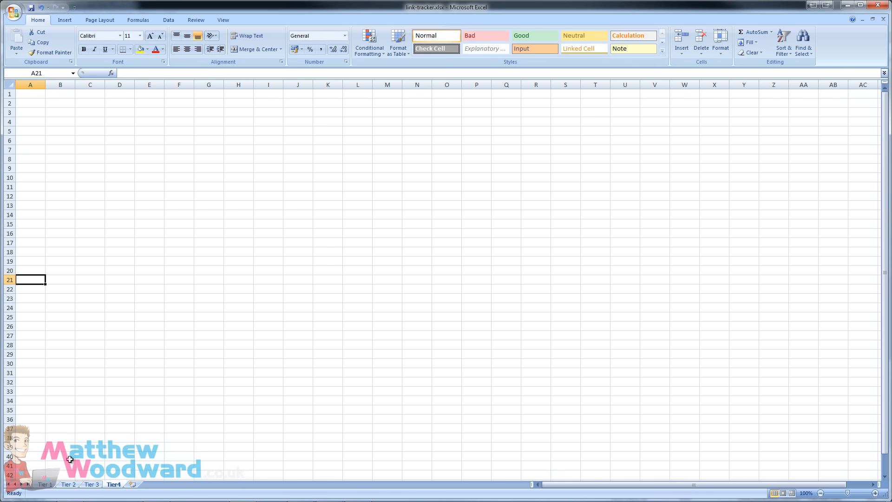
# Step: Copy all URLs from tier2found.txt in UltraEdit and paste them at cell A1 of the Tier 2 sheet in Excel
pyautogui.click(68, 484)
pyautogui.click(27, 204)
pyautogui.scroll(5, 28, 204)
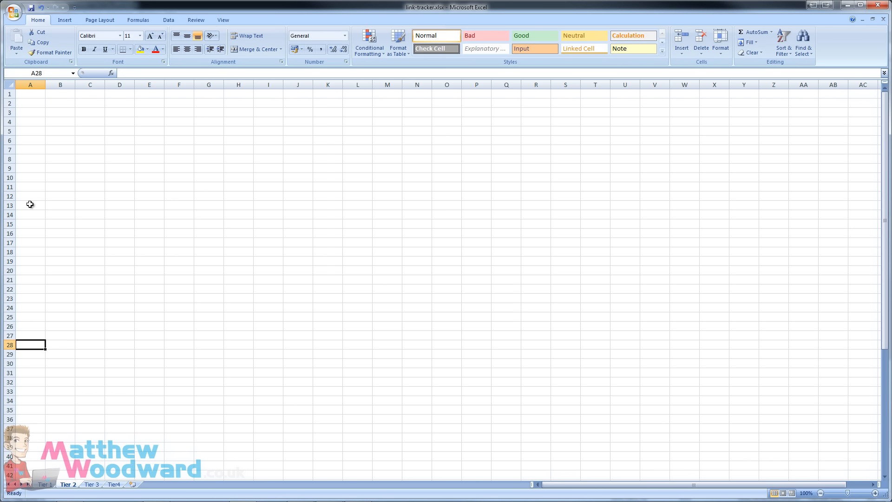
pyautogui.click(36, 93)
pyautogui.hotkey('alt', 'Tab')
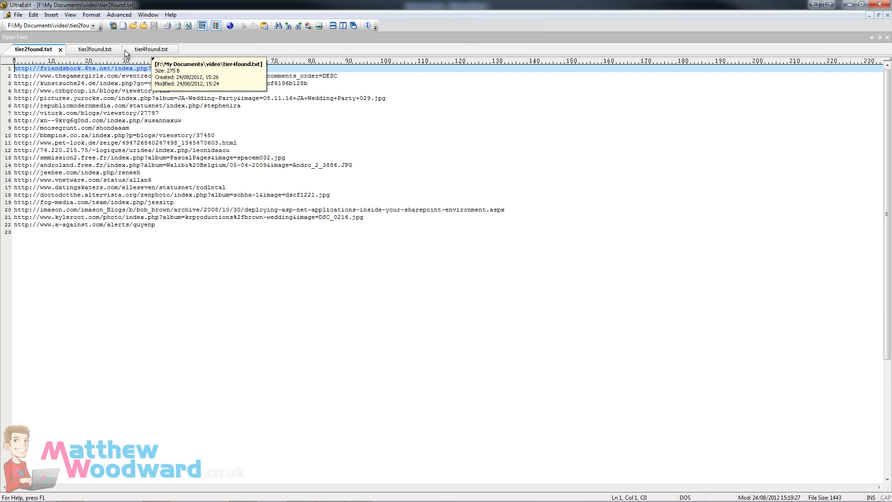
pyautogui.hotkey('ctrl', 'a')
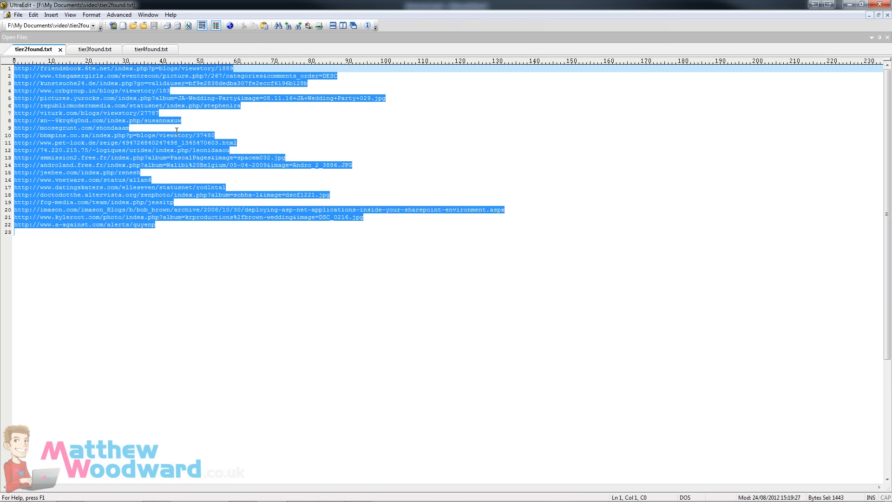
pyautogui.hotkey('ctrl', 'c')
pyautogui.hotkey('alt', 'Tab')
pyautogui.hotkey('ctrl', 'v')
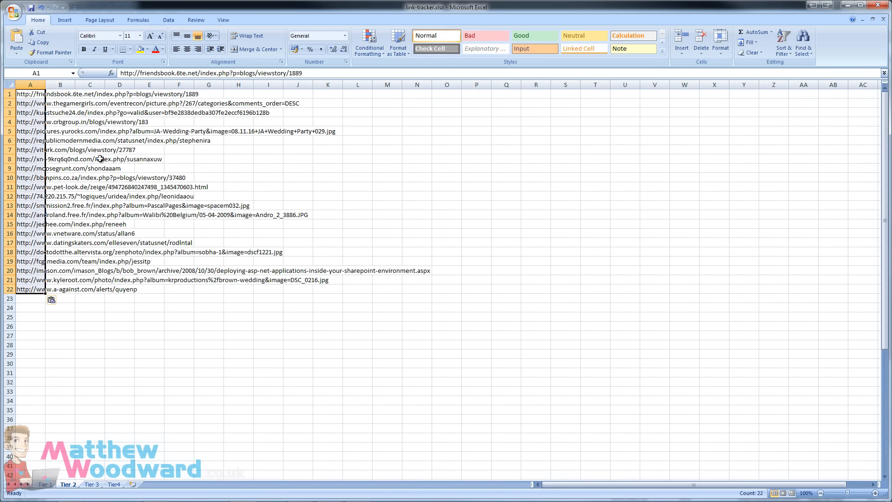
# Step: Copy all URLs from tier3found.txt in UltraEdit and paste them at cell A1 of the Tier 3 sheet in Excel
pyautogui.hotkey('alt', 'Tab')
pyautogui.click(90, 49)
pyautogui.hotkey('ctrl', 'a')
pyautogui.hotkey('ctrl', 'c')
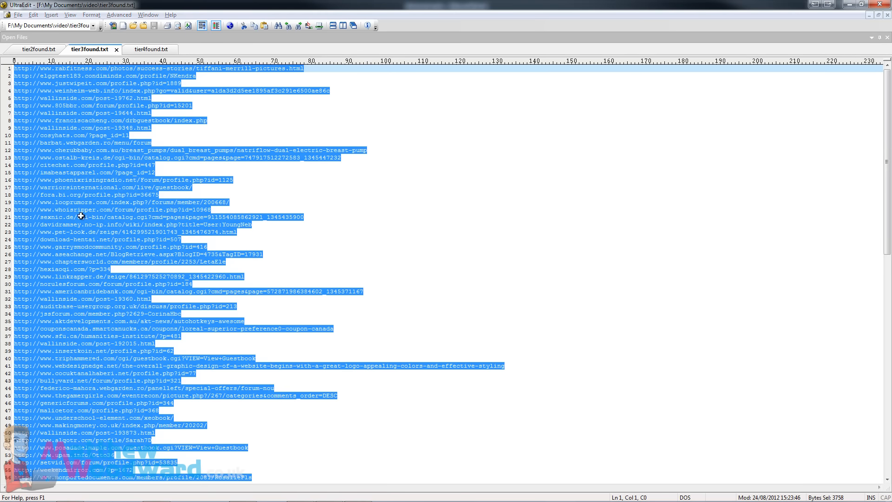
pyautogui.hotkey('alt', 'Tab')
pyautogui.scroll(-20, 27, 99)
pyautogui.click(26, 99)
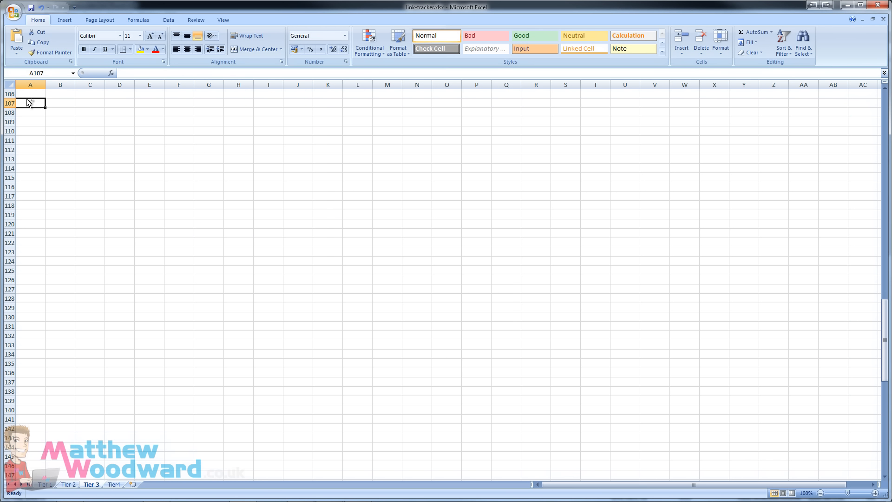
pyautogui.hotkey('ctrl', 'Home')
pyautogui.hotkey('ctrl', 'v')
# Step: Copy all URLs from tier4found.txt in UltraEdit and paste them at cell A1 of the Tier4 sheet in Excel
pyautogui.hotkey('alt', 'Tab')
pyautogui.click(146, 51)
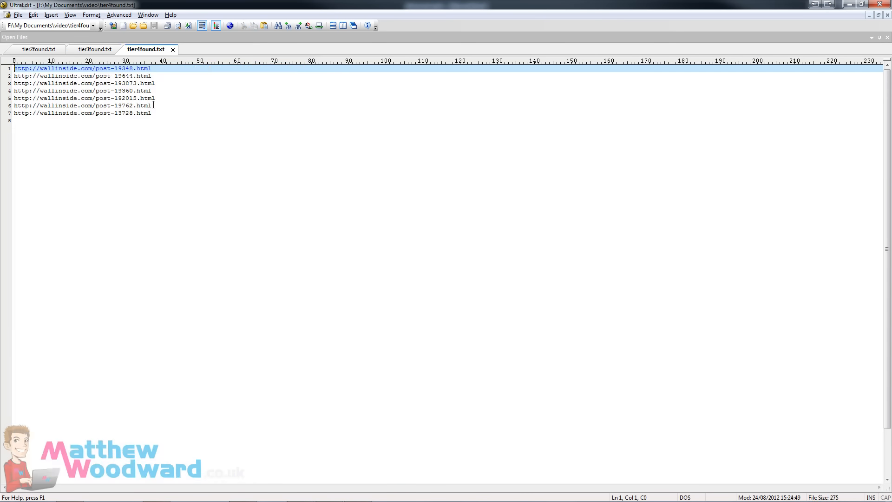
pyautogui.hotkey('ctrl', 'a')
pyautogui.hotkey('ctrl', 'c')
pyautogui.hotkey('alt', 'Tab')
pyautogui.click(113, 484)
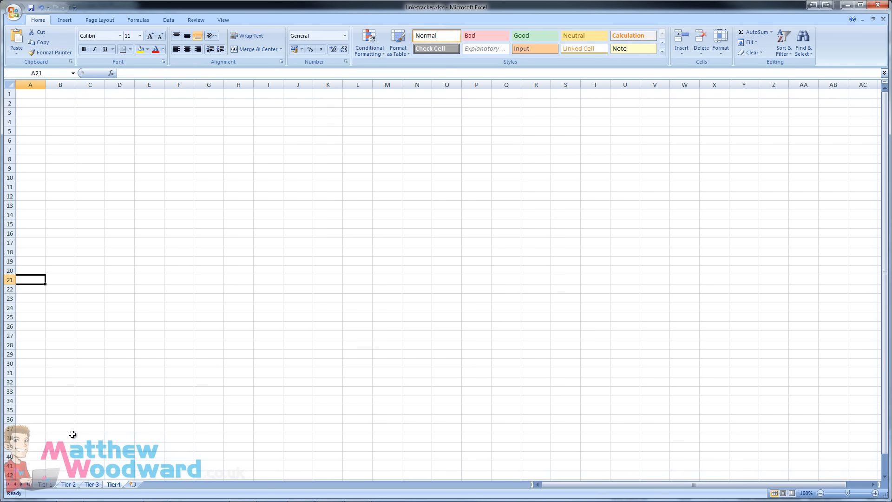
pyautogui.click(26, 353)
pyautogui.hotkey('ctrl', 'Home')
pyautogui.hotkey('ctrl', 'v')
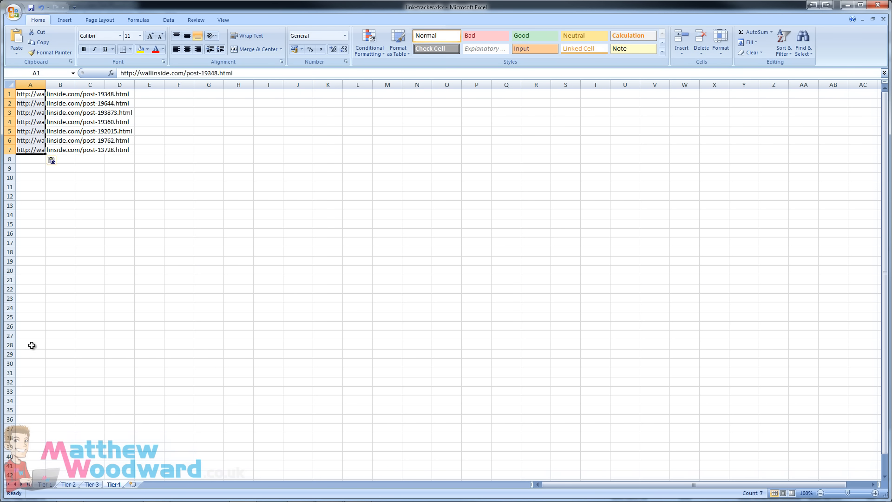
pyautogui.click(32, 260)
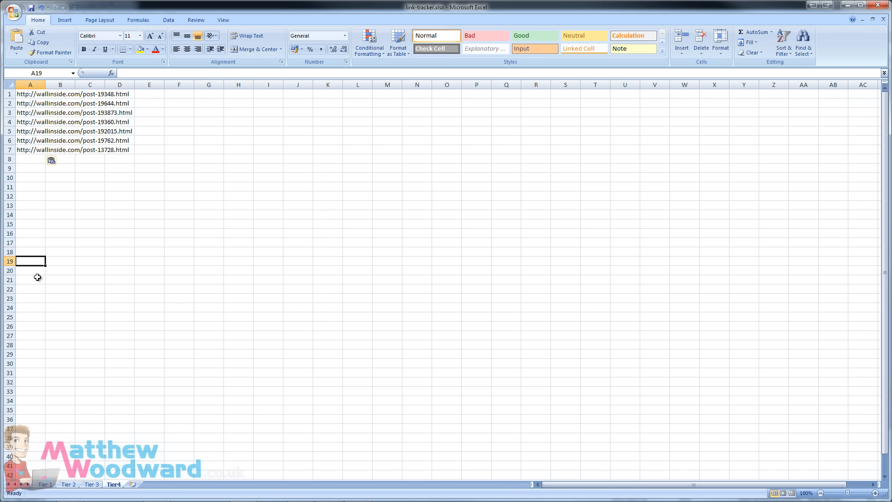
# Step: Review the backlink lists on the Tier 1, Tier 2, Tier 3 and Tier4 sheets of the workbook
pyautogui.click(45, 485)
pyautogui.click(66, 484)
pyautogui.click(92, 485)
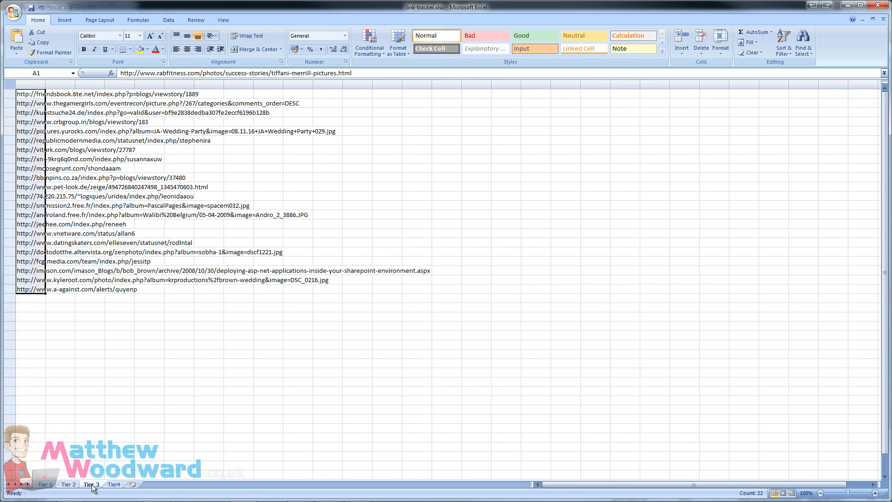
pyautogui.click(48, 484)
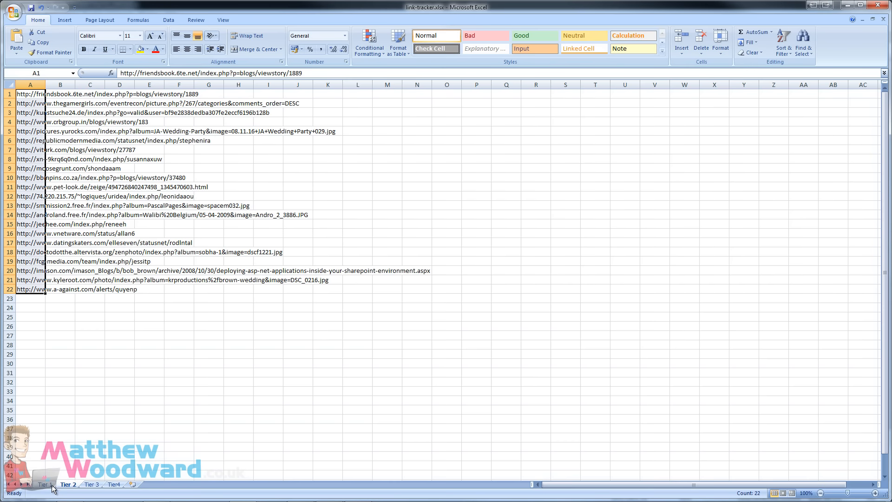
pyautogui.hotkey('ctrl', 'pagedown')
pyautogui.hotkey('ctrl', 'pagedown')
pyautogui.click(46, 484)
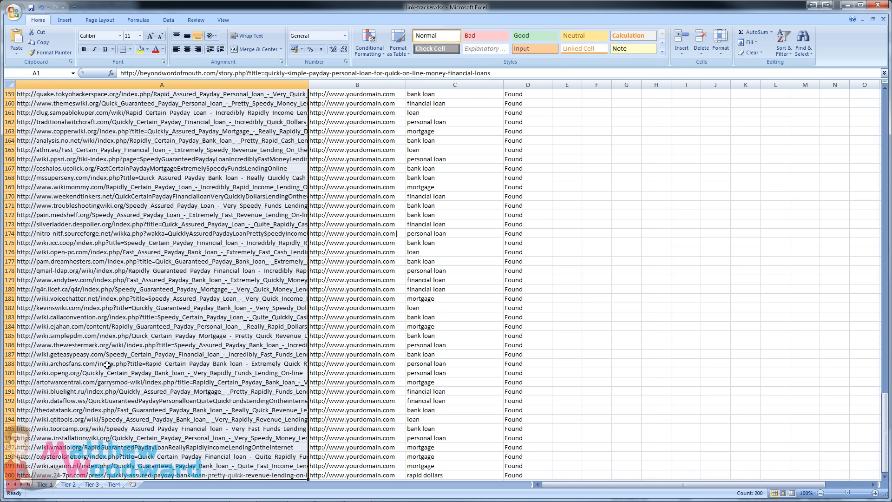
pyautogui.click(69, 485)
pyautogui.hotkey('ctrl', 'pagedown')
pyautogui.hotkey('ctrl', 'pagedown')
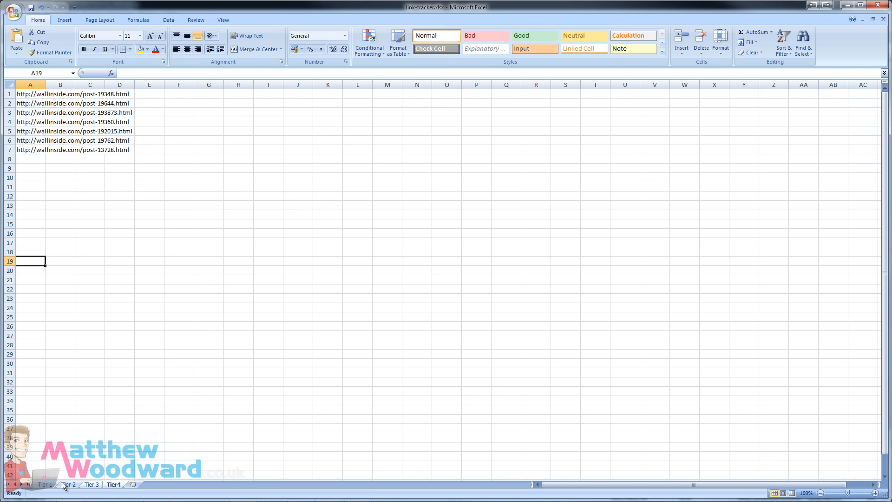
pyautogui.click(52, 485)
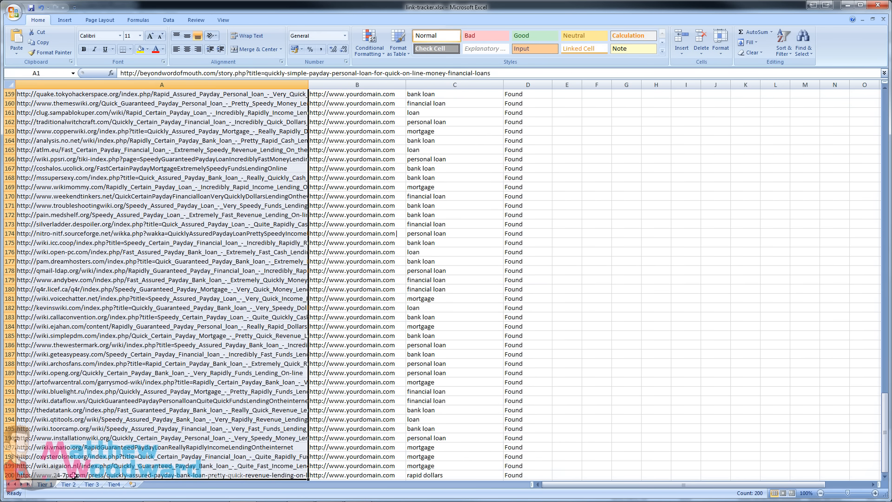
pyautogui.click(96, 484)
pyautogui.click(113, 485)
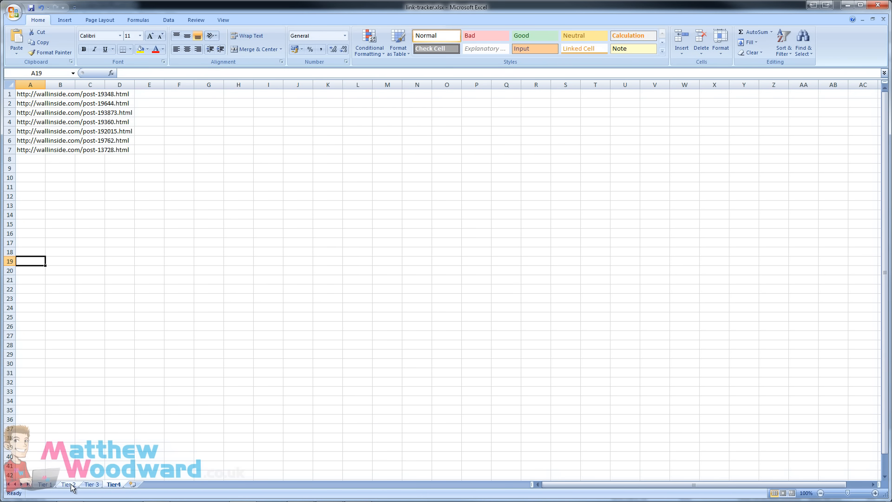
pyautogui.click(45, 485)
pyautogui.click(68, 484)
pyautogui.click(92, 484)
pyautogui.click(108, 485)
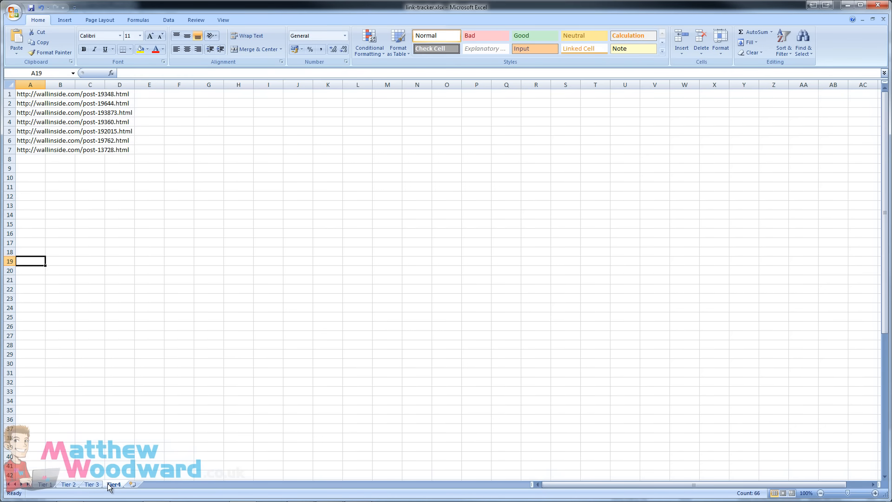
pyautogui.click(92, 484)
pyautogui.click(68, 484)
pyautogui.click(45, 485)
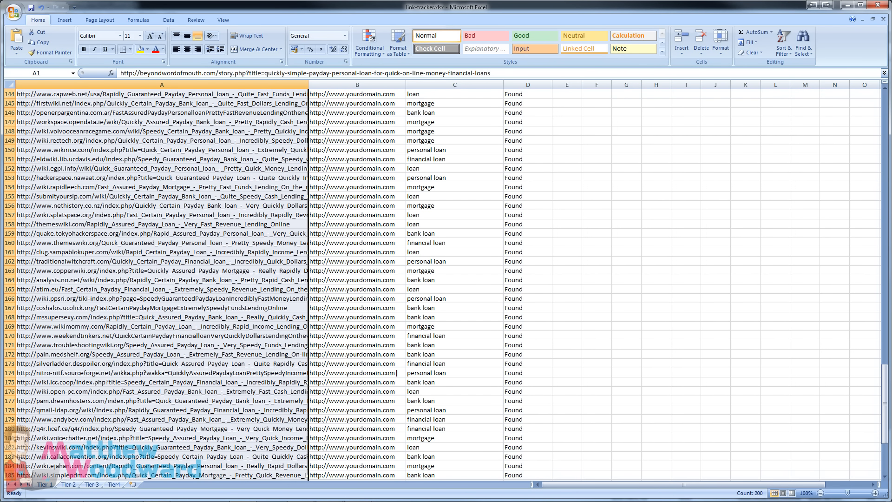
pyautogui.hotkey('alt', 'Tab')
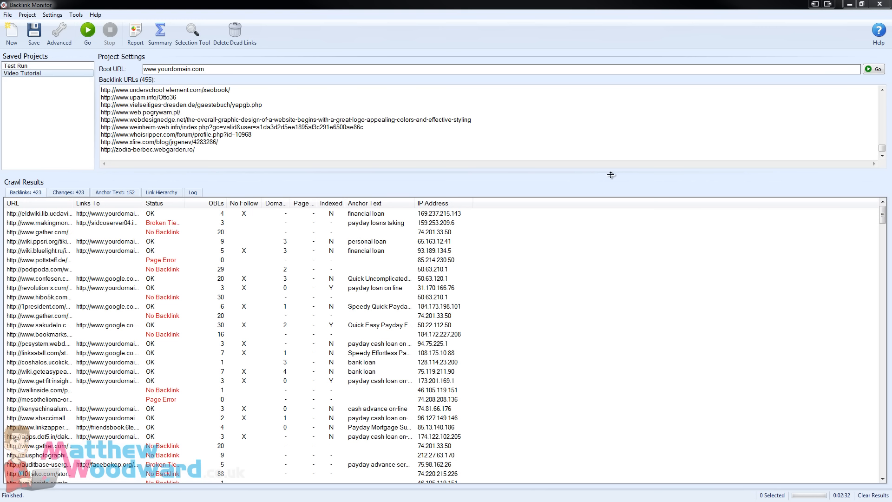
pyautogui.moveTo(883, 151); pyautogui.dragTo(881, 180)
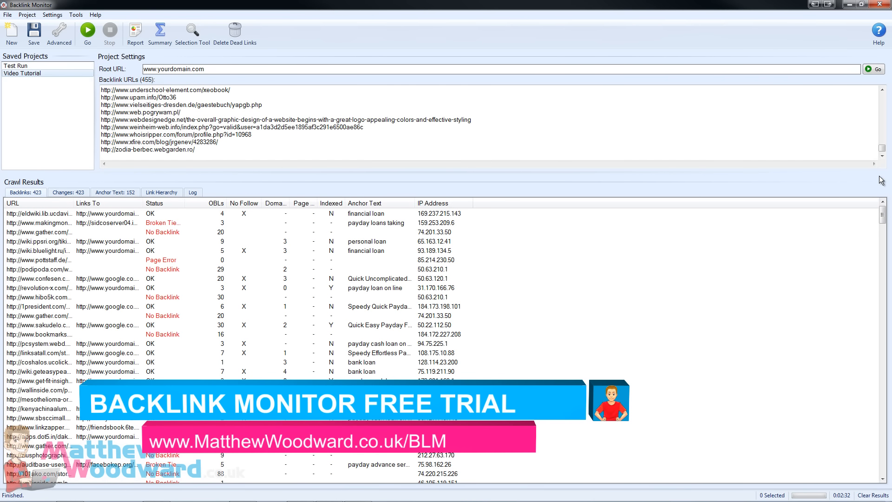
pyautogui.moveTo(881, 148)
pyautogui.mouseDown()
pyautogui.moveTo(887, 98)
pyautogui.moveTo(879, 163)
pyautogui.moveTo(879, 154)
pyautogui.mouseUp()
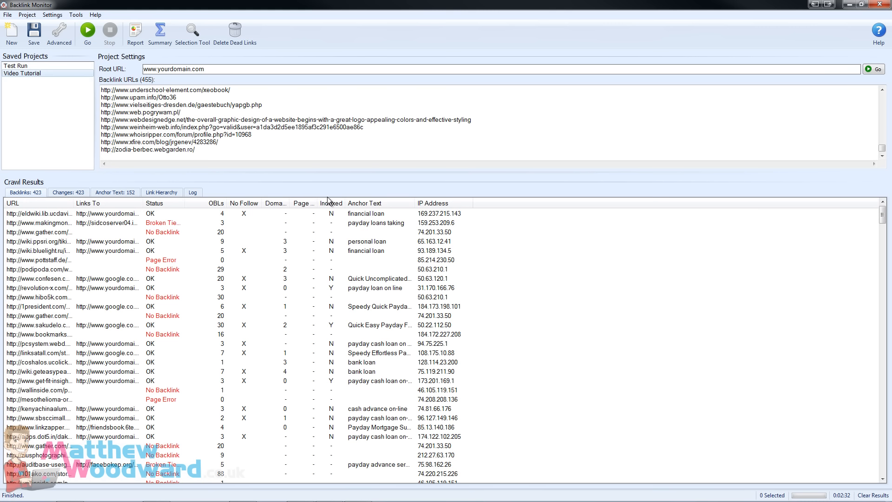
pyautogui.click(160, 193)
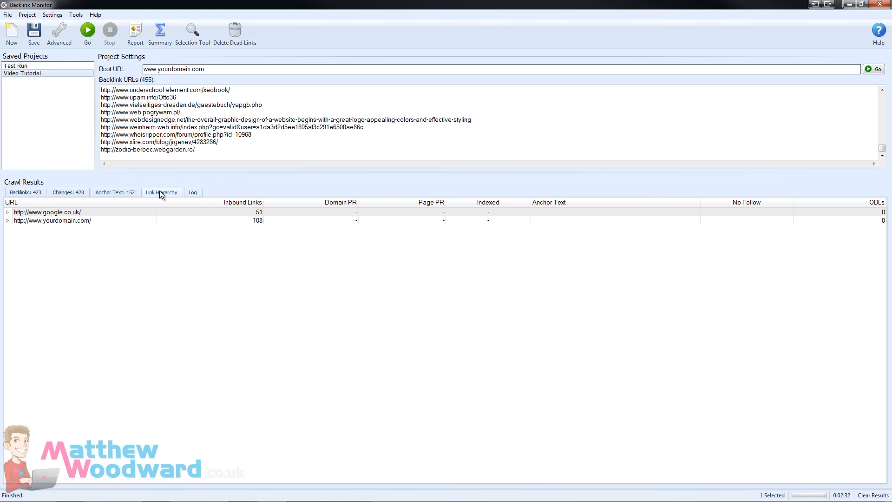
pyautogui.doubleClick(51, 216)
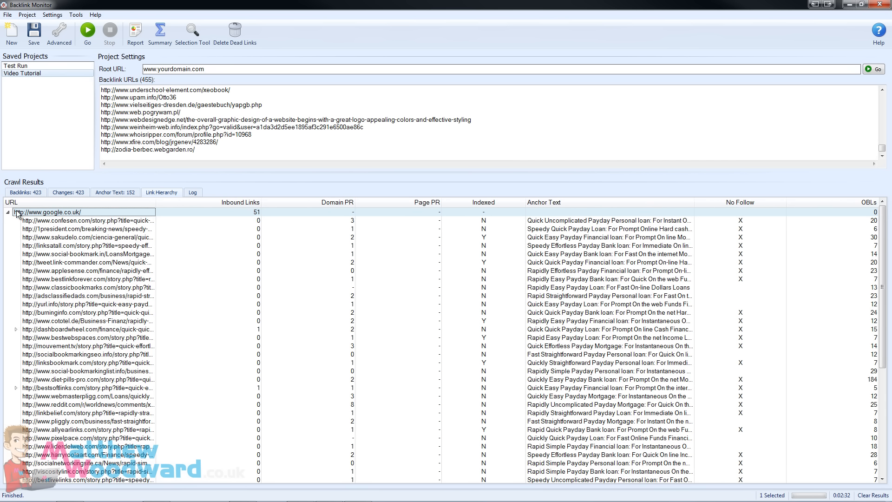
# Step: Examine the individual links under google.co.uk and expand the dashboardwheel.com entry to inspect its inbound link
pyautogui.click(52, 229)
pyautogui.click(51, 238)
pyautogui.click(51, 254)
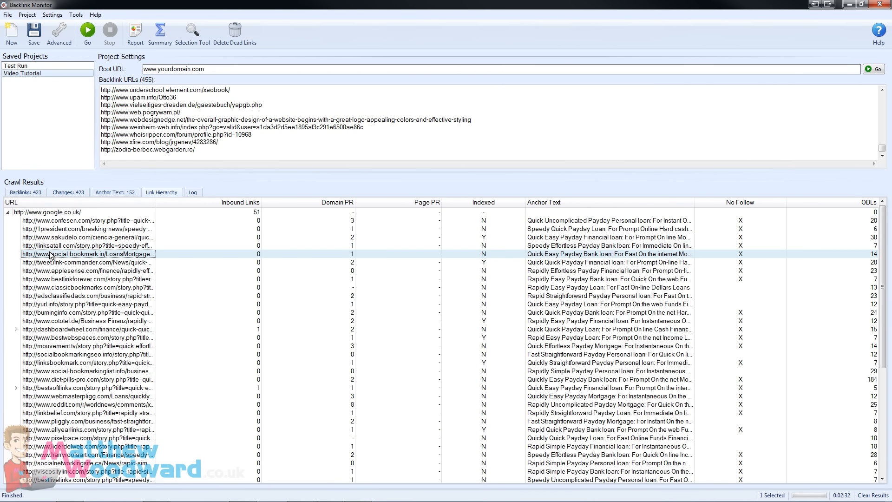
pyautogui.click(51, 270)
pyautogui.click(52, 296)
pyautogui.click(51, 314)
pyautogui.doubleClick(51, 329)
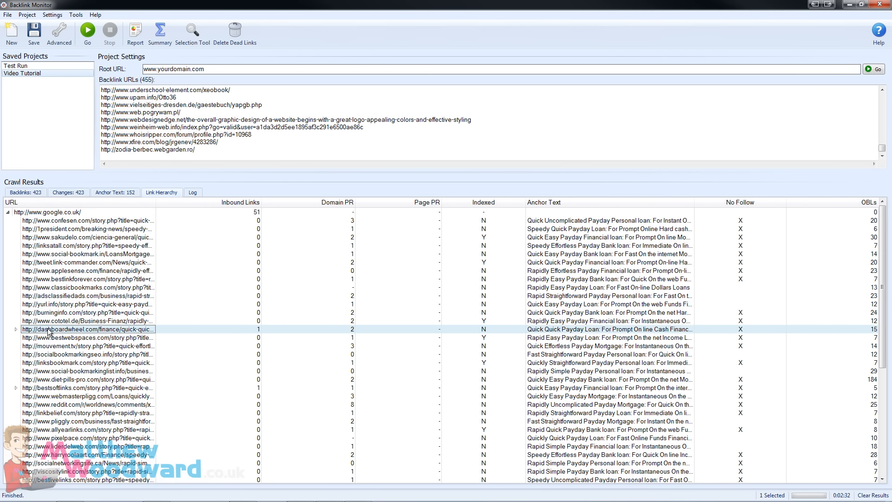
pyautogui.click(67, 338)
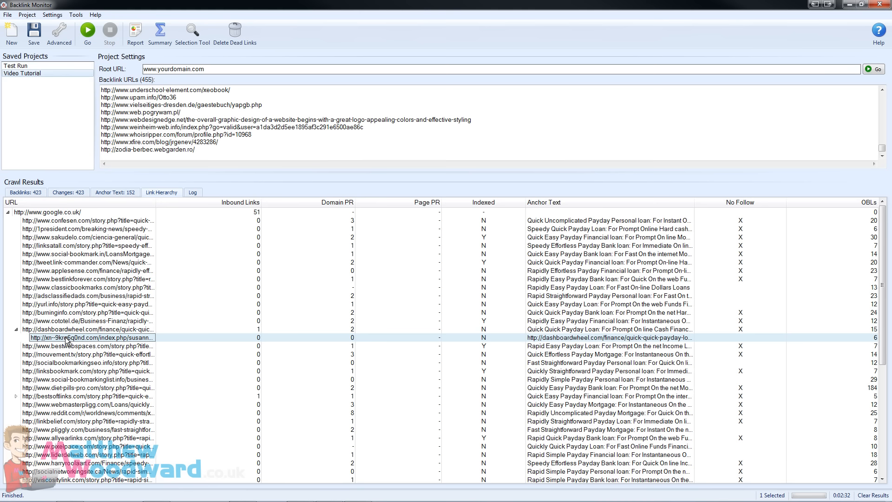
pyautogui.press('Left')
# Step: Expand the bestsoftlinks.com entry under google.co.uk to view the page linking to it
pyautogui.scroll(-1, 63, 338)
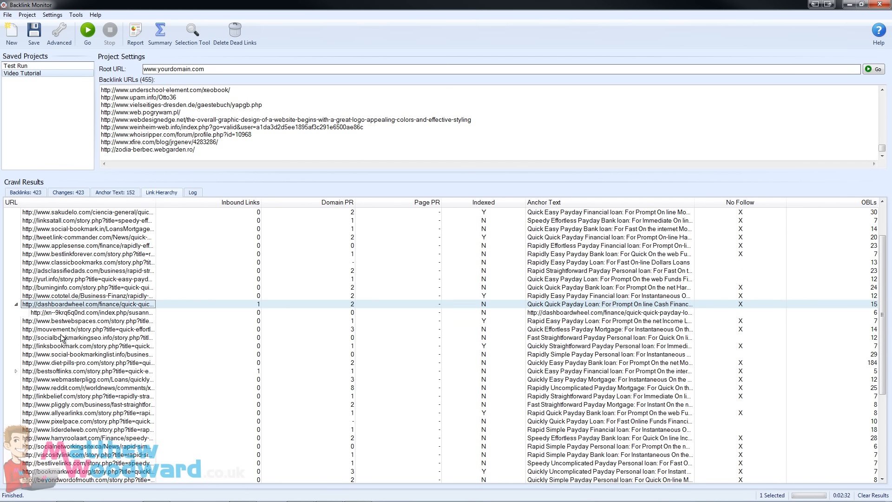
pyautogui.scroll(-1, 62, 338)
pyautogui.doubleClick(35, 347)
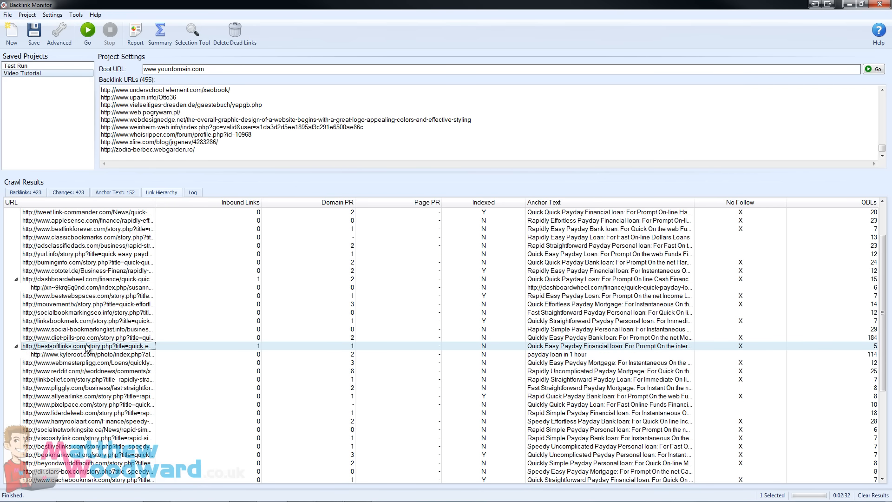
pyautogui.scroll(-6, 86, 348)
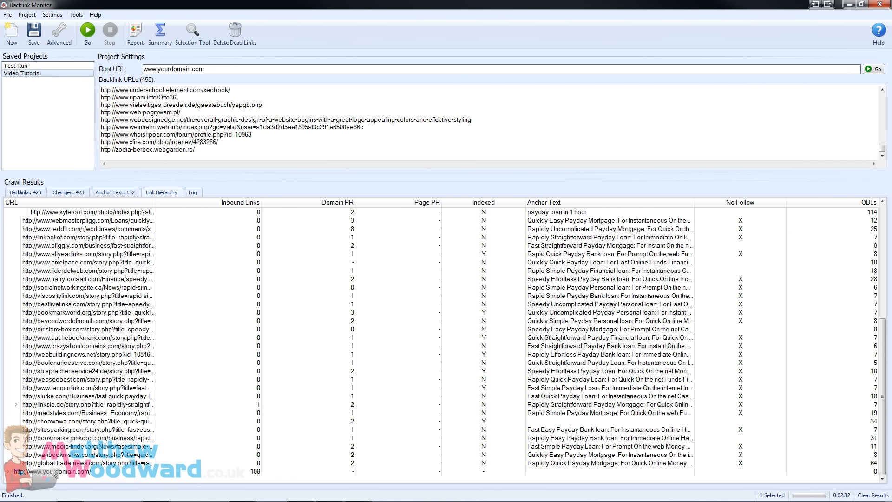
pyautogui.click(54, 473)
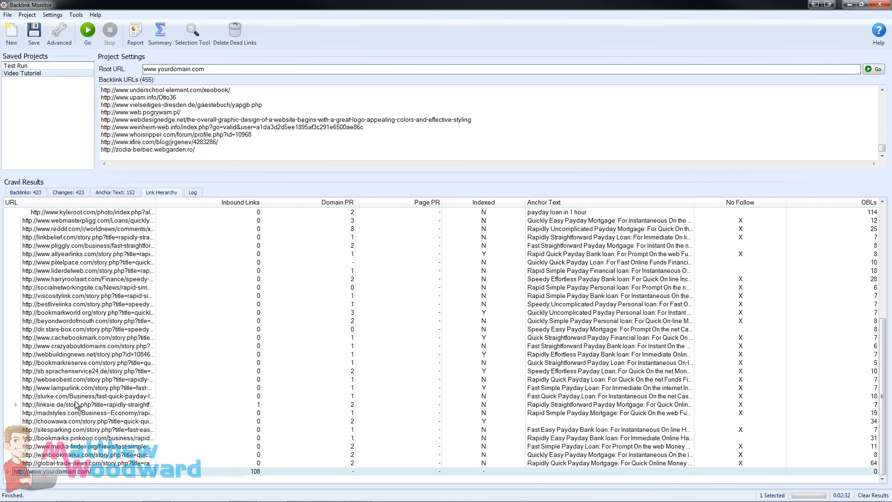
pyautogui.doubleClick(21, 473)
pyautogui.scroll(-10, 60, 436)
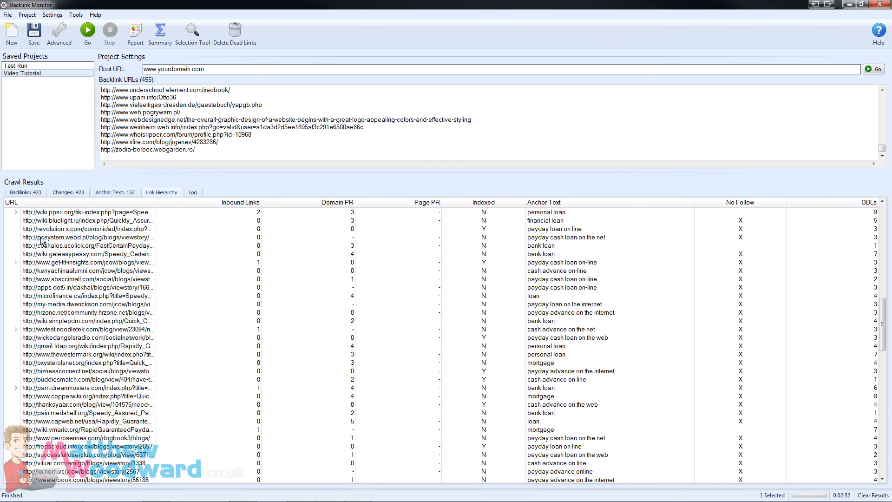
pyautogui.doubleClick(28, 263)
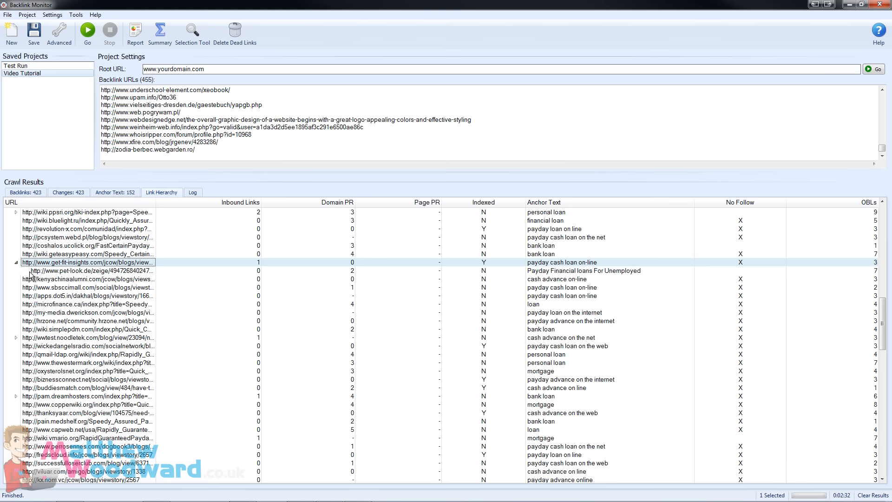
# Step: Expand the wwtest.noodletek.com link and the viturk.com link nested beneath it
pyautogui.doubleClick(51, 338)
pyautogui.scroll(-2, 51, 342)
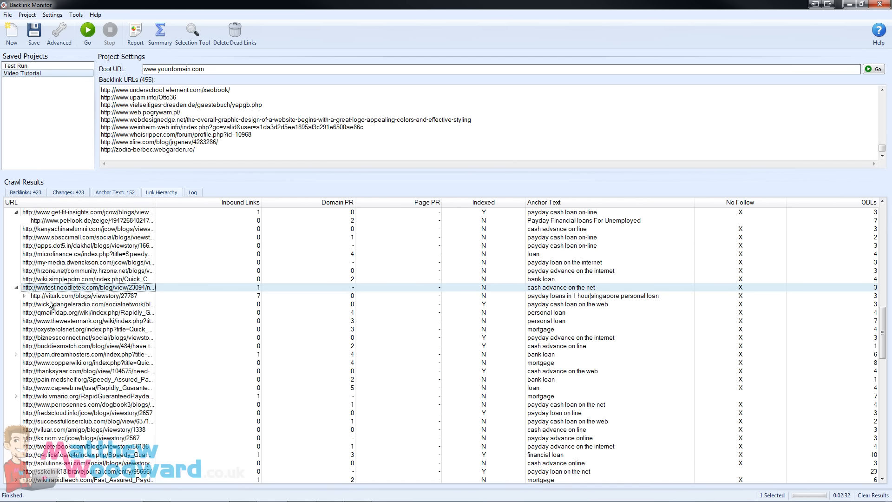
pyautogui.click(51, 297)
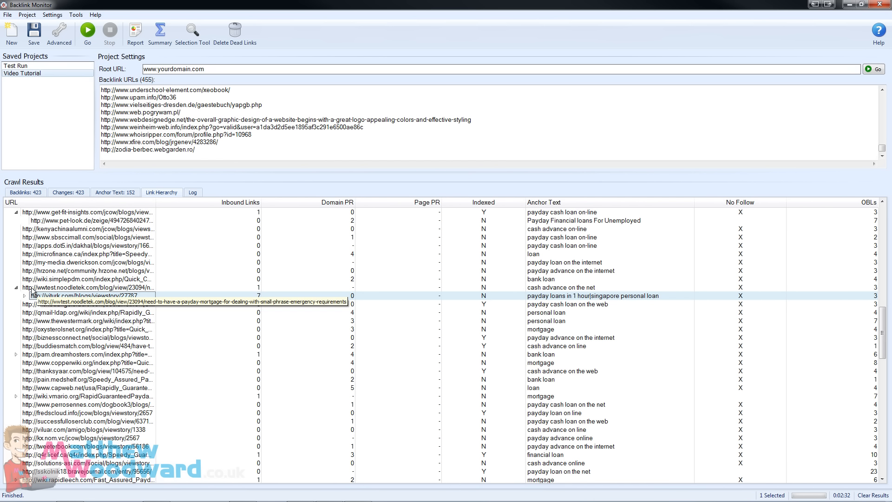
pyautogui.click(38, 288)
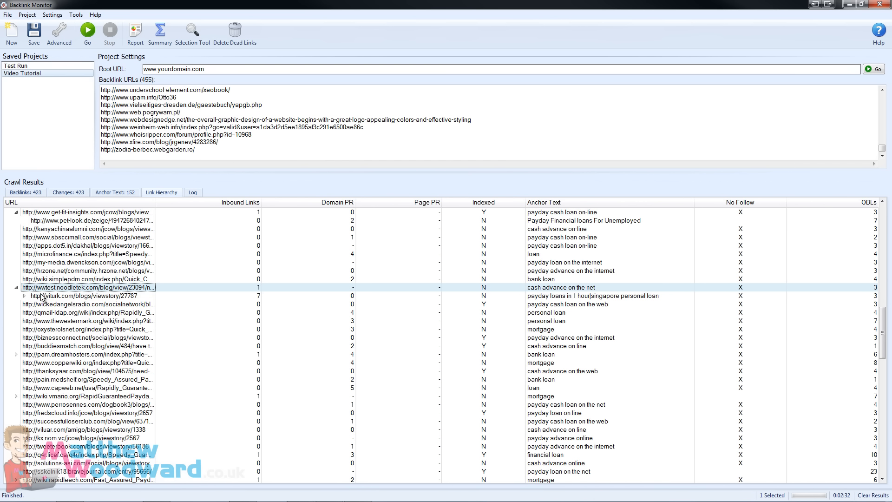
pyautogui.doubleClick(41, 297)
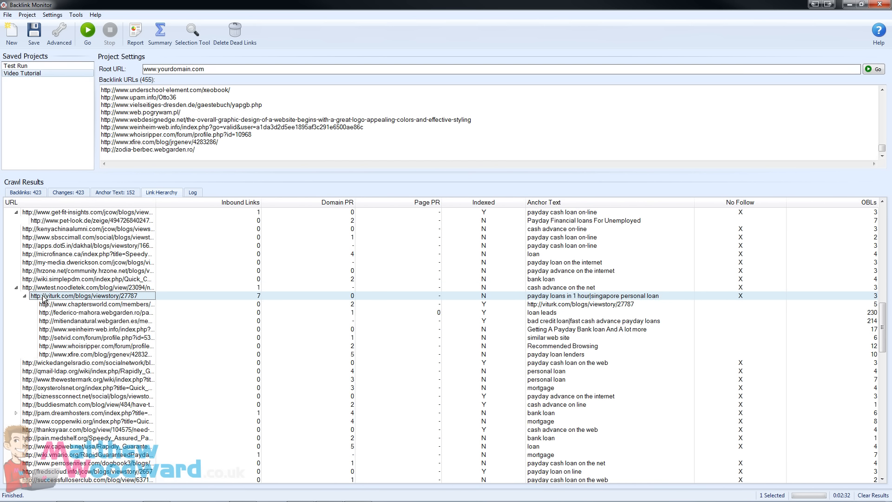
# Step: Examine the links pointing to the viturk.com page and collapse the viturk.com and wwtest.noodletek.com entries
pyautogui.click(52, 306)
pyautogui.click(53, 315)
pyautogui.click(54, 322)
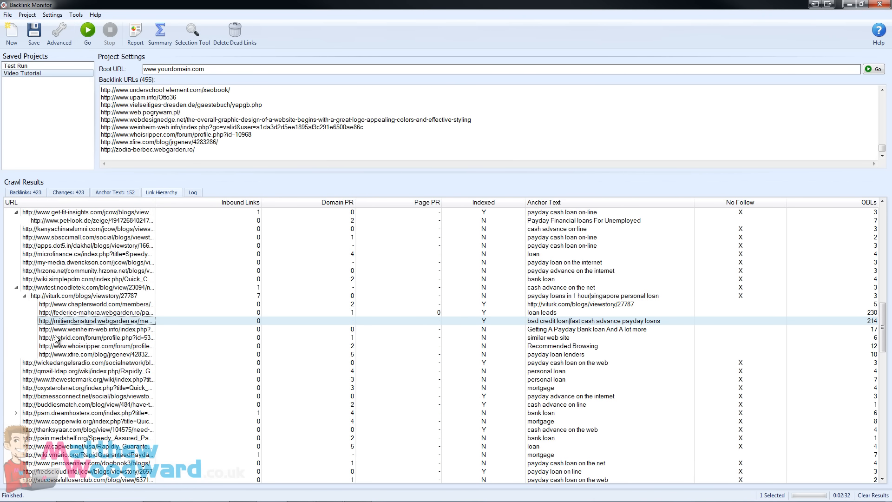
pyautogui.click(56, 338)
pyautogui.click(58, 347)
pyautogui.click(59, 356)
pyautogui.click(59, 297)
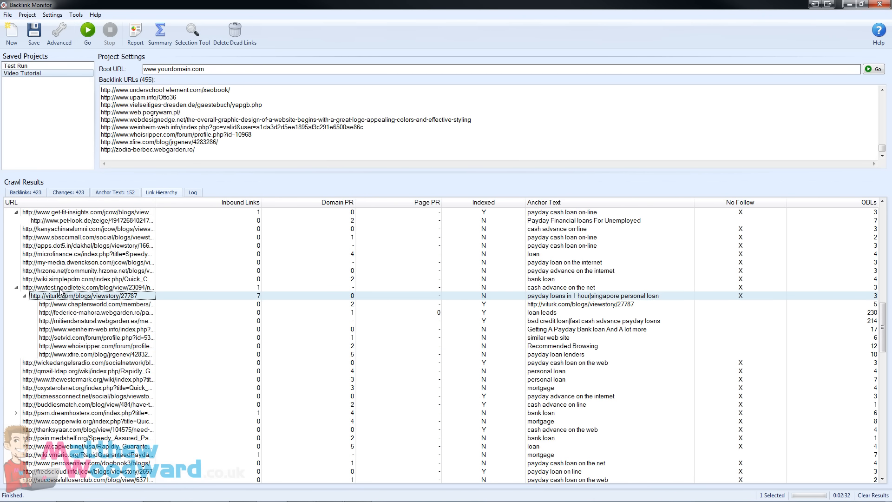
pyautogui.doubleClick(50, 296)
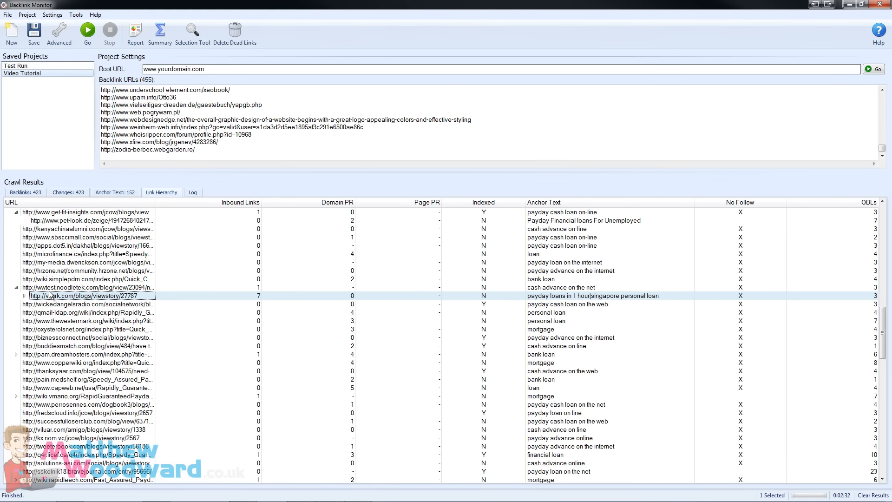
pyautogui.doubleClick(52, 288)
# Step: Expand the wiki.rapidleech.com entry under yourdomain.com to view the page linking to it
pyautogui.scroll(-3, 54, 317)
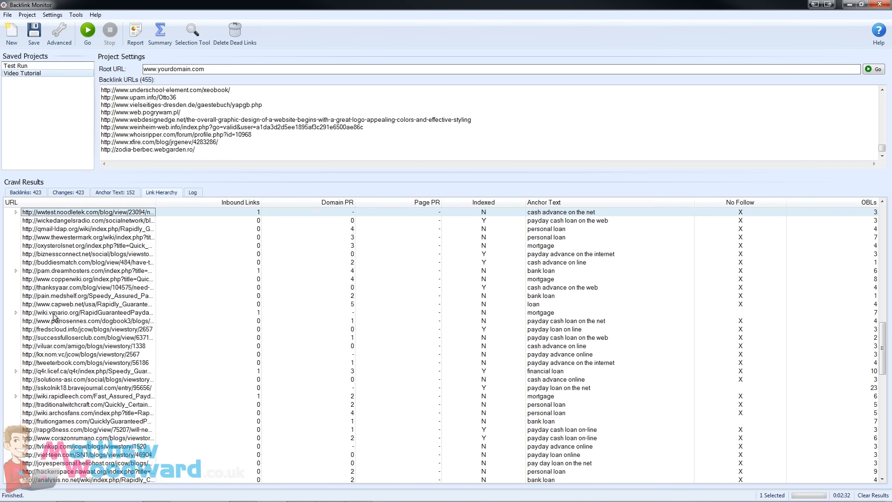
pyautogui.scroll(-3, 54, 317)
pyautogui.doubleClick(48, 320)
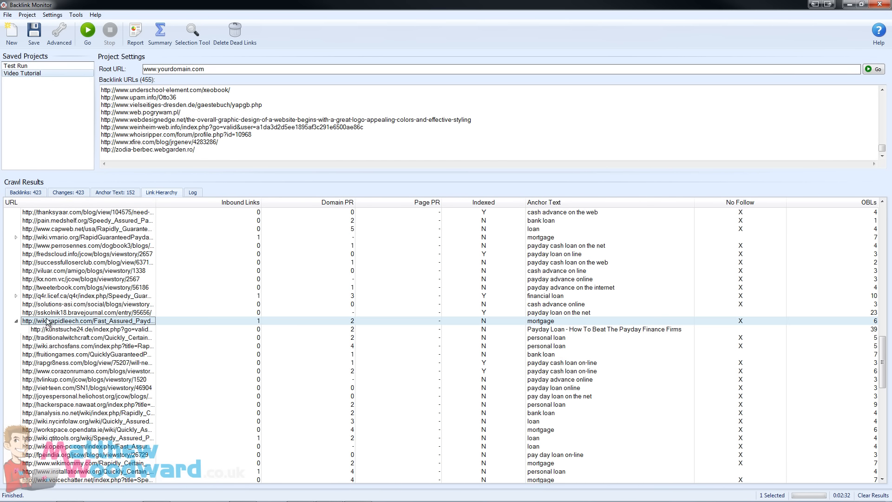
pyautogui.doubleClick(55, 297)
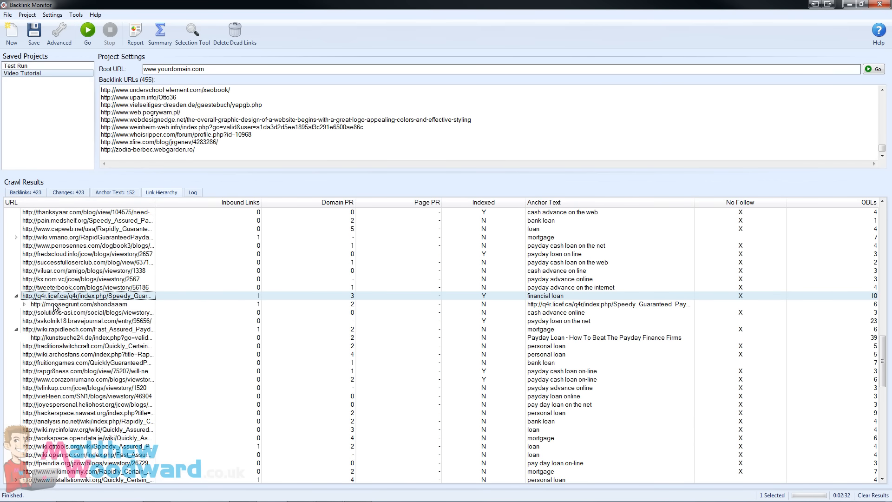
pyautogui.doubleClick(55, 305)
pyautogui.click(56, 313)
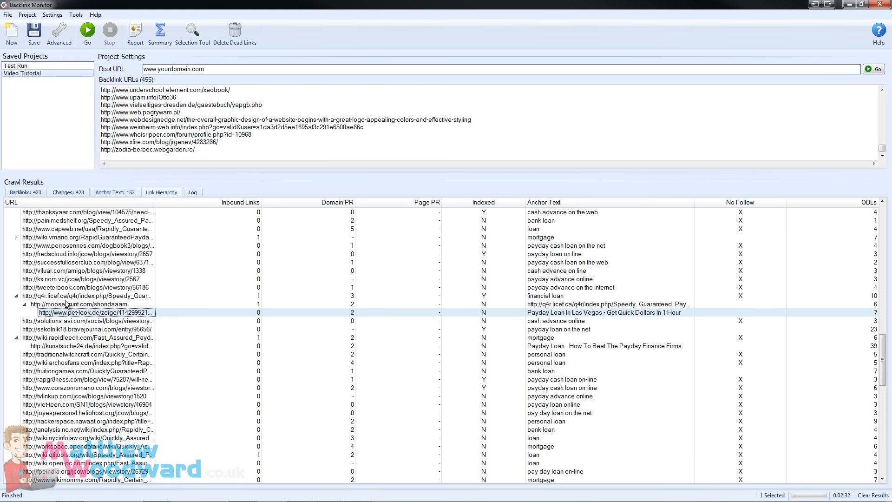
pyautogui.scroll(-8, 72, 371)
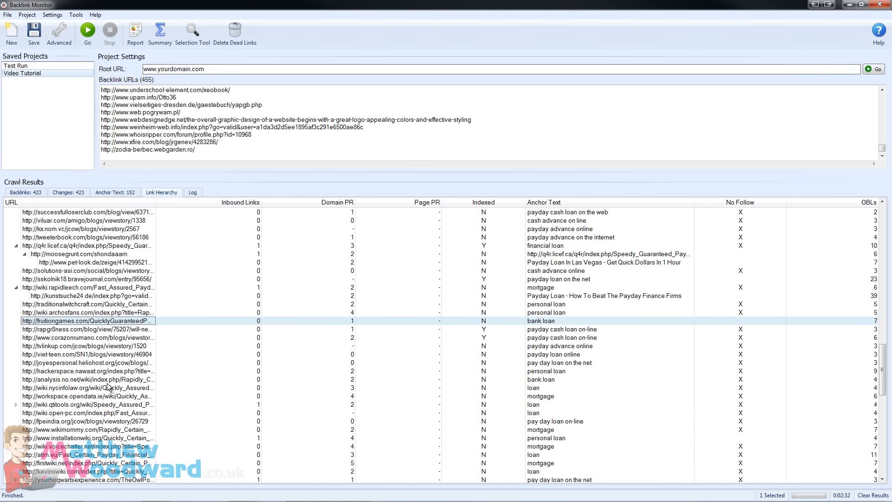
pyautogui.scroll(-2, 96, 374)
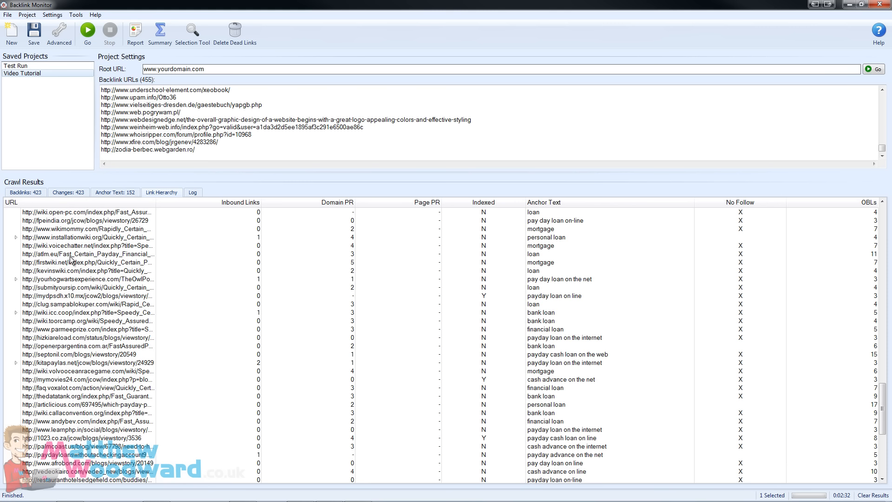
pyautogui.scroll(20, 71, 260)
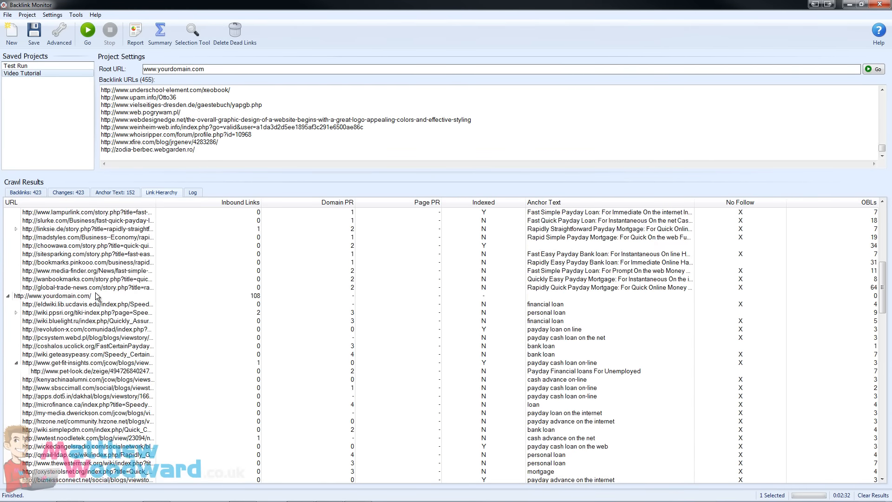
pyautogui.scroll(20, 96, 296)
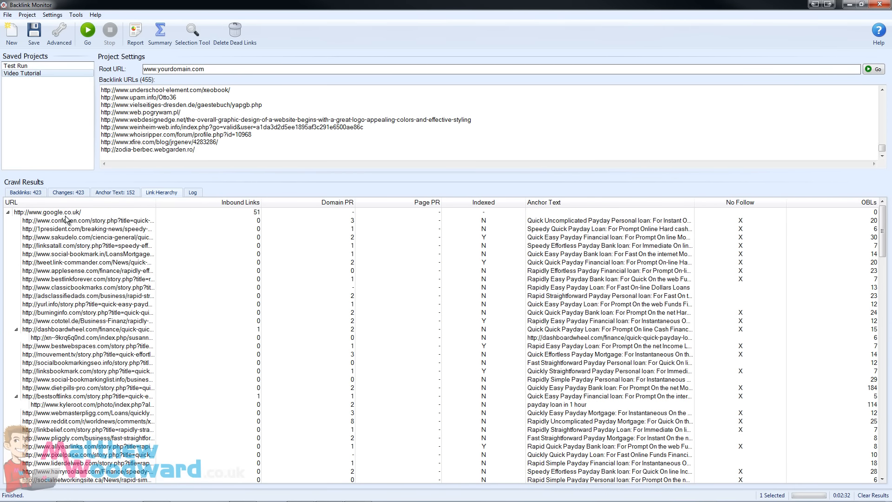
pyautogui.click(98, 305)
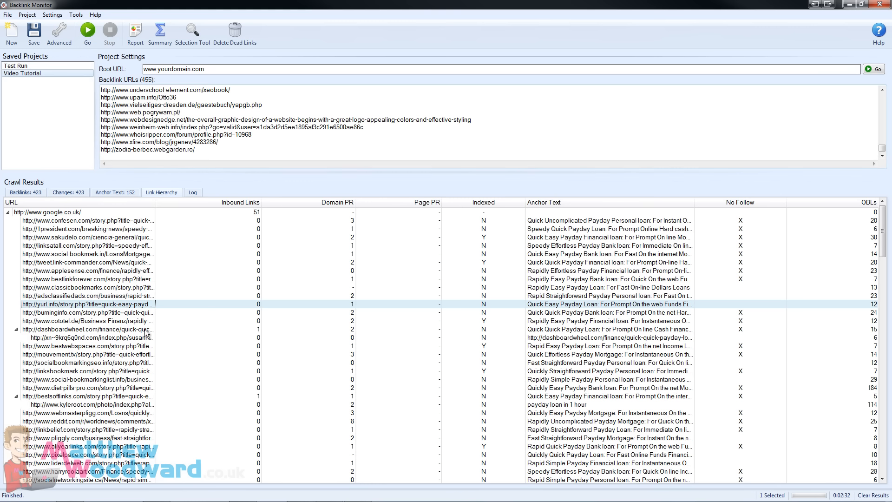
pyautogui.click(119, 380)
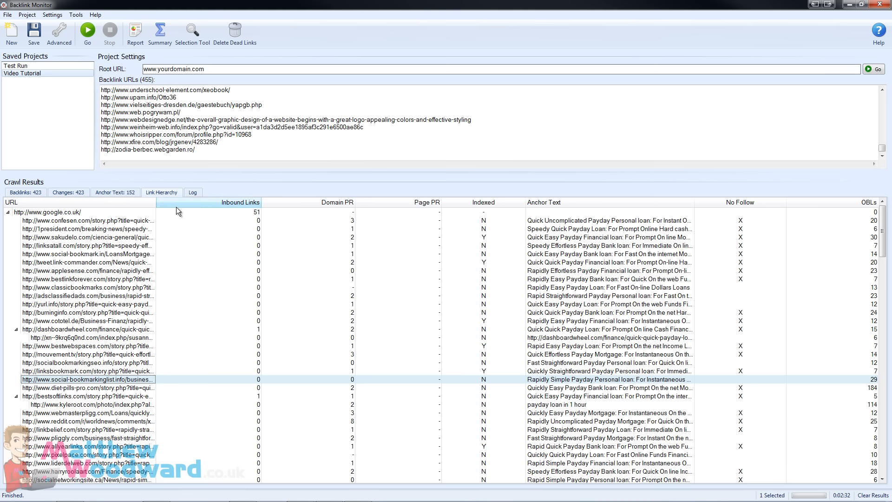
pyautogui.click(99, 413)
pyautogui.scroll(-11, 139, 388)
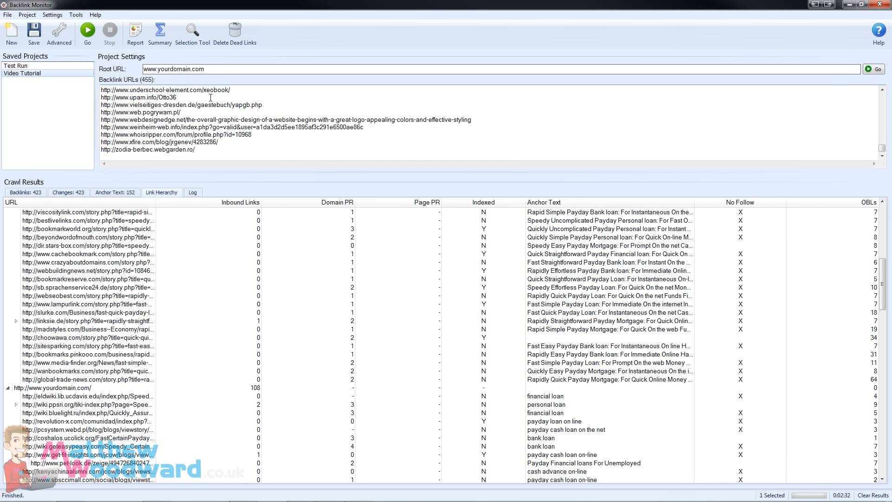
# Step: Open the Selection Tool and limit it to tier 1 links that are not indexed
pyautogui.click(197, 33)
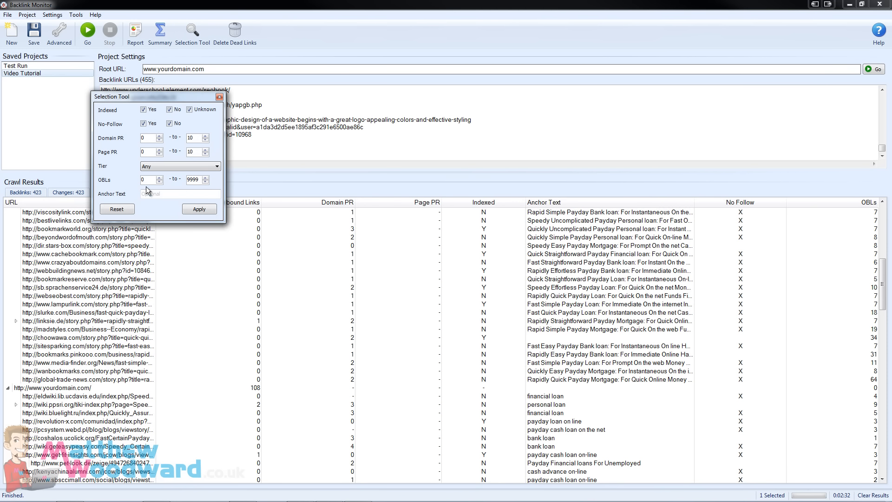
pyautogui.click(145, 166)
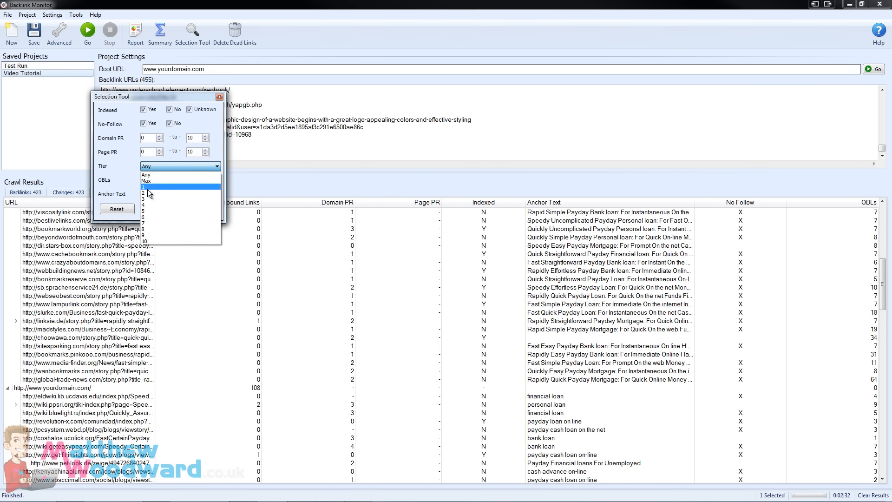
pyautogui.click(149, 188)
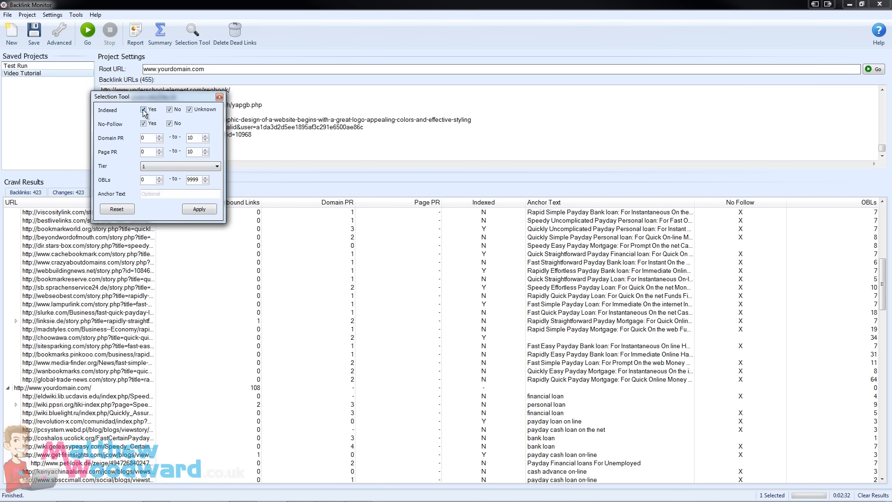
pyautogui.click(196, 113)
# Step: Set the Selection Tool's tier filter to 3 and close the tool without applying it
pyautogui.click(153, 166)
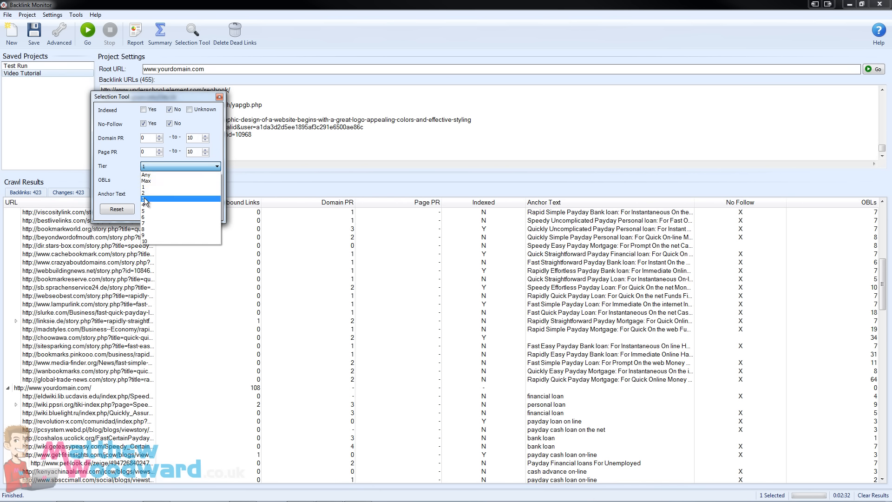
pyautogui.click(143, 197)
pyautogui.click(163, 169)
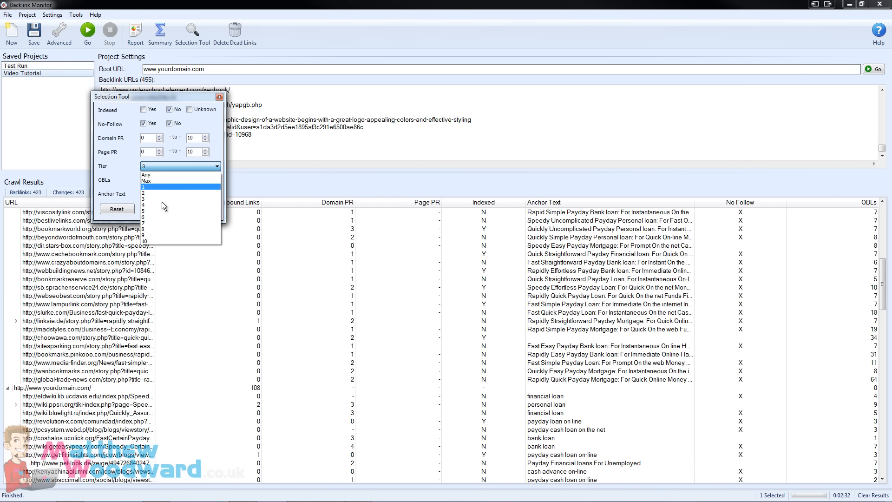
pyautogui.click(174, 168)
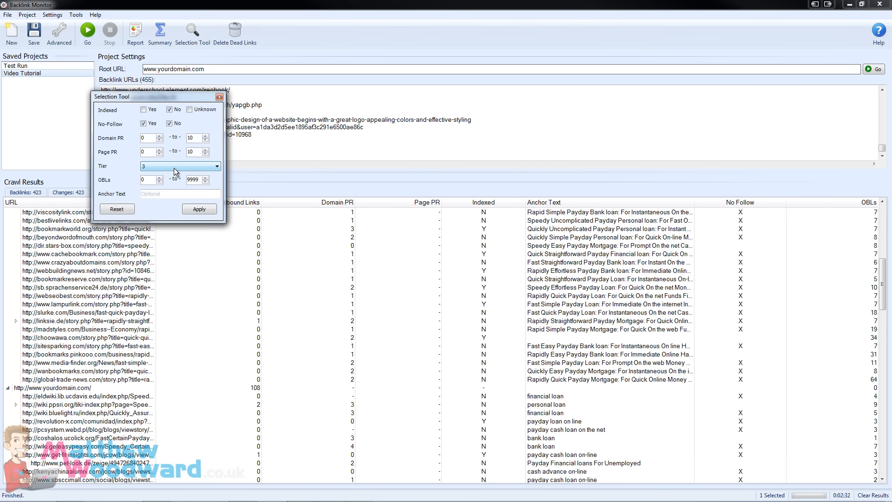
pyautogui.click(219, 97)
# Step: Look through the rest of the link hierarchy, check the anchor text breakdown, and return to the hierarchy
pyautogui.scroll(-15, 233, 352)
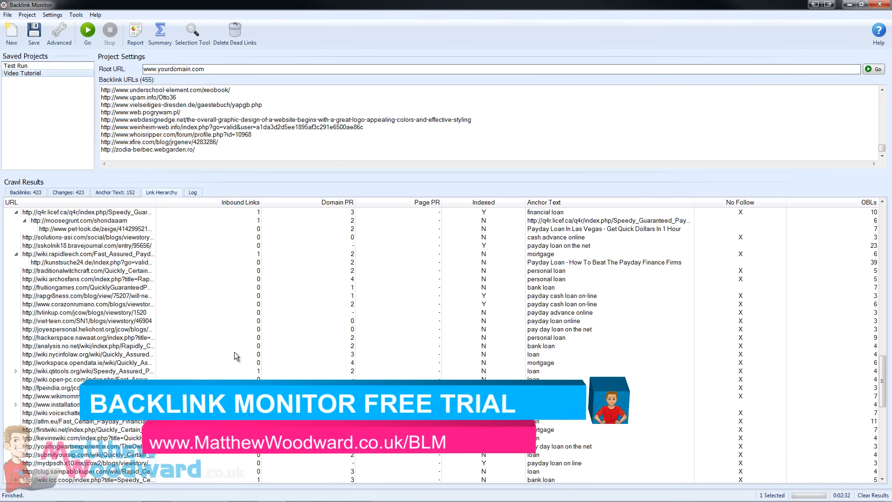
pyautogui.scroll(-10, 234, 352)
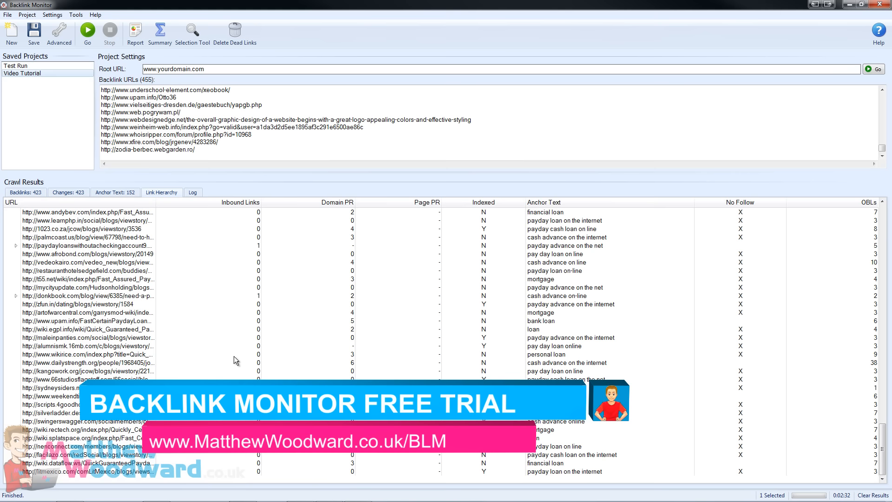
pyautogui.scroll(15, 210, 358)
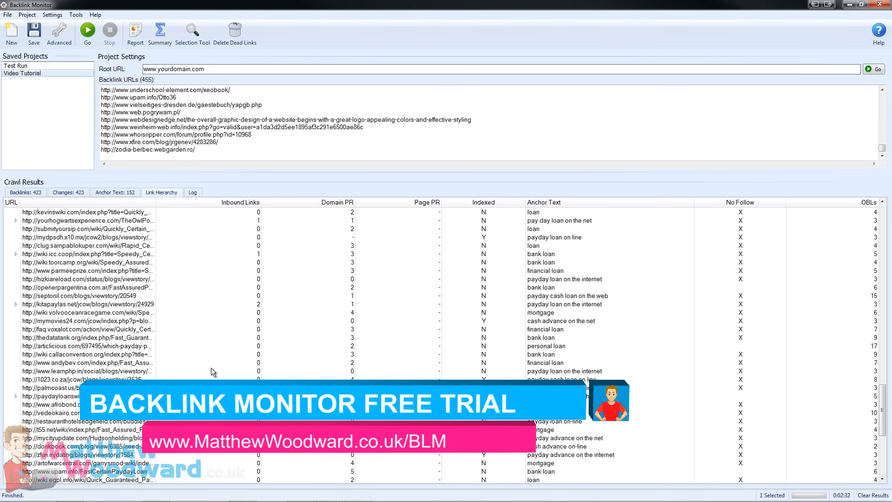
pyautogui.scroll(10, 212, 367)
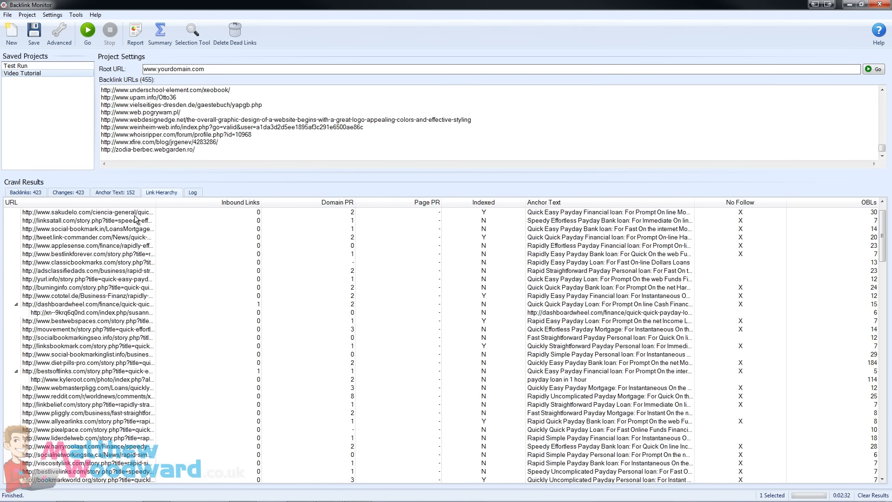
pyautogui.click(129, 195)
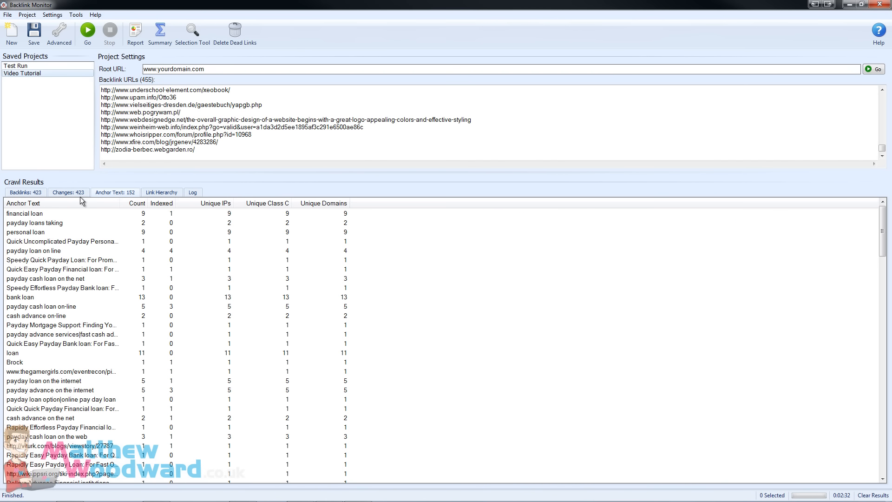
pyautogui.click(160, 193)
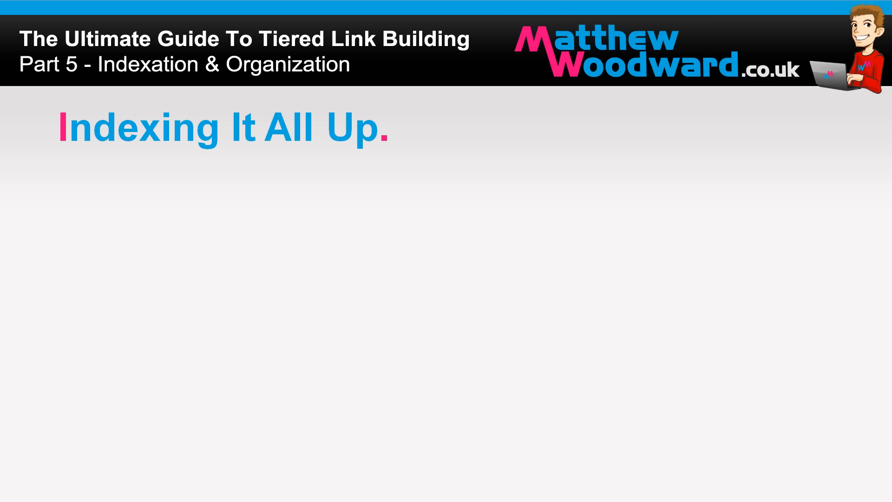
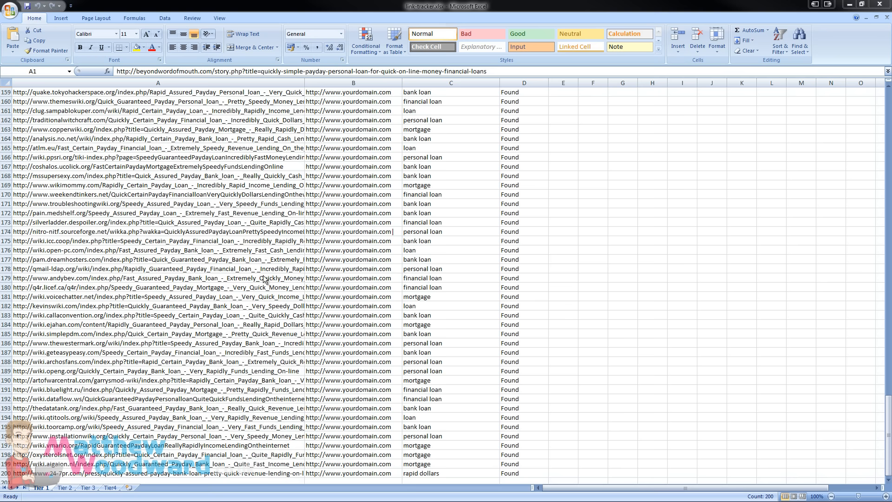
# Step: In the link-tracker workbook in Excel, copy the Tier 2 URLs into column A of a new worksheet
pyautogui.click(140, 254)
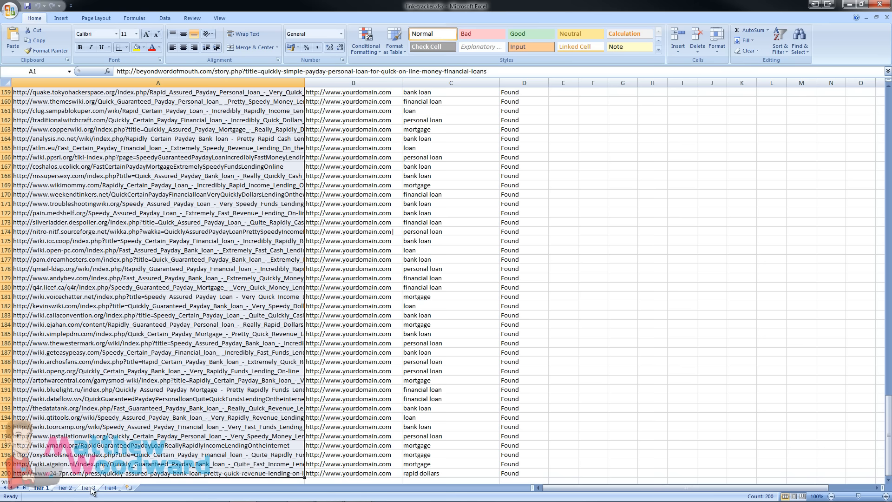
pyautogui.click(65, 488)
pyautogui.hotkey('ctrl', 'c')
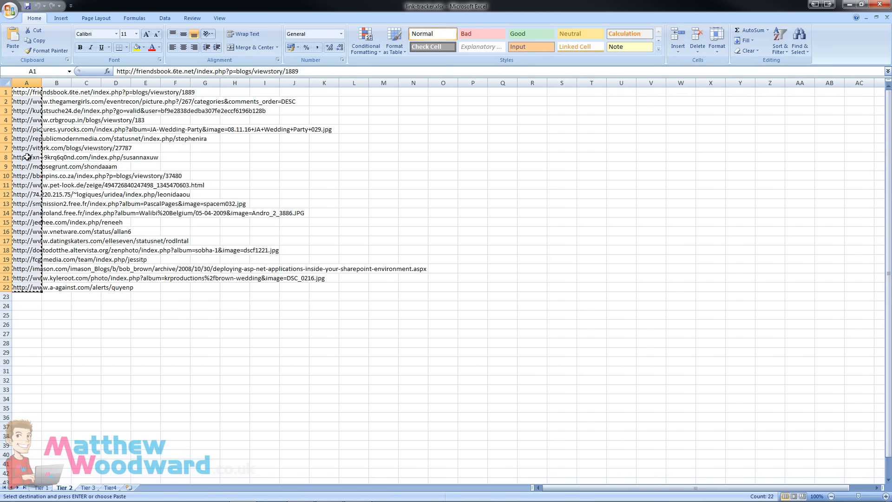
pyautogui.click(129, 488)
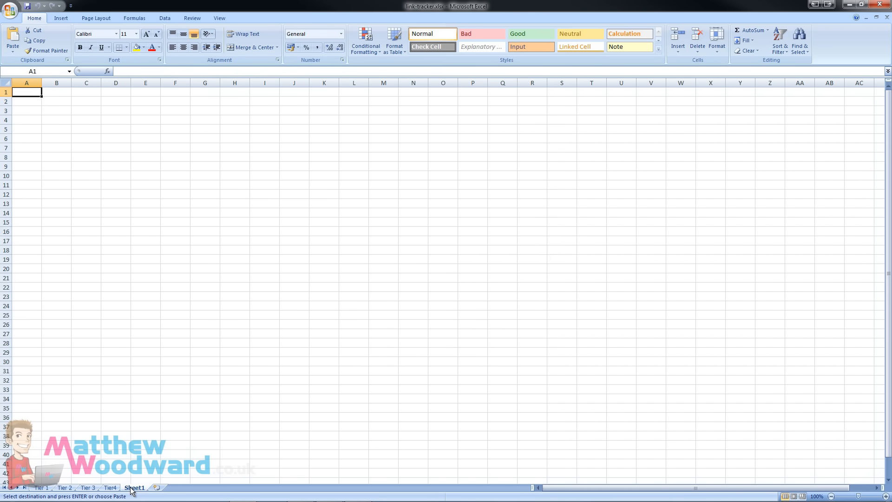
pyautogui.hotkey('ctrl', 'v')
# Step: Copy the Tier 3 URLs and paste them below the Tier 2 URLs on Sheet1, starting at cell A23
pyautogui.click(88, 487)
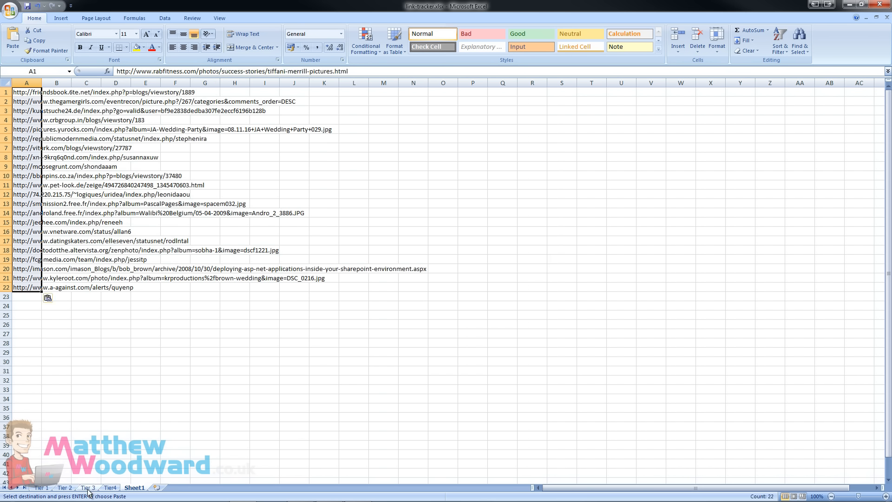
pyautogui.hotkey('ctrl', 'c')
pyautogui.click(134, 487)
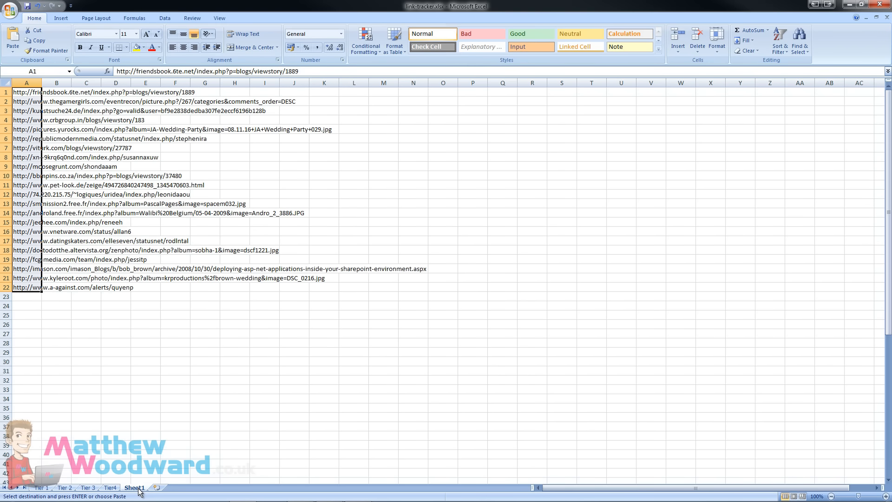
pyautogui.click(28, 296)
pyautogui.hotkey('ctrl', 'v')
# Step: Copy all the Tier4 URLs and append them to the end of the list on Sheet1, starting at cell A89
pyautogui.click(27, 350)
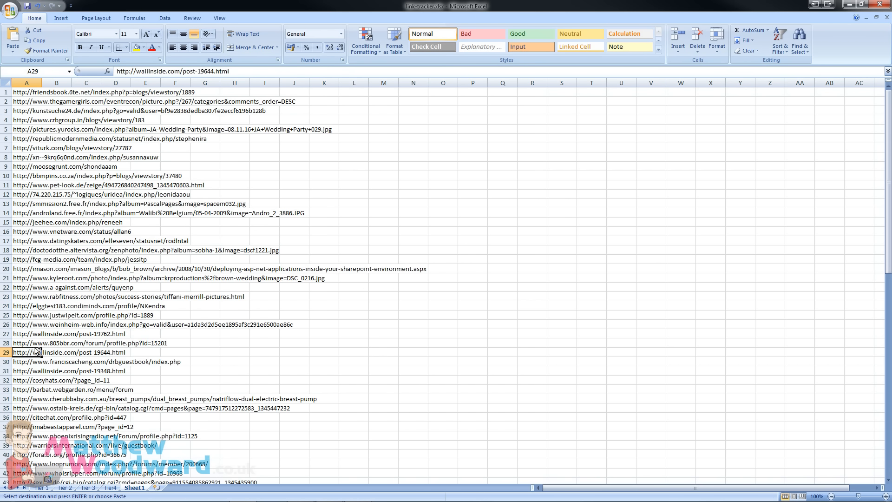
pyautogui.hotkey('ctrl', 'Down')
pyautogui.scroll(-4, 34, 354)
pyautogui.click(22, 368)
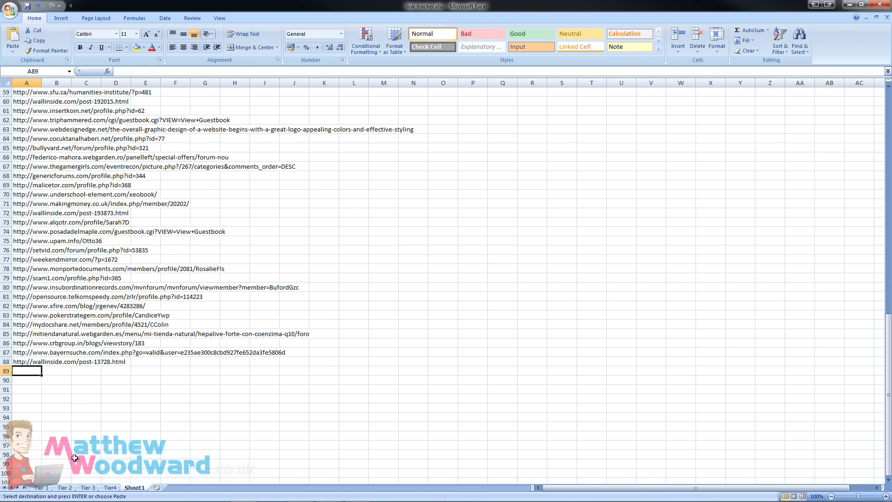
pyautogui.click(110, 487)
pyautogui.click(28, 148)
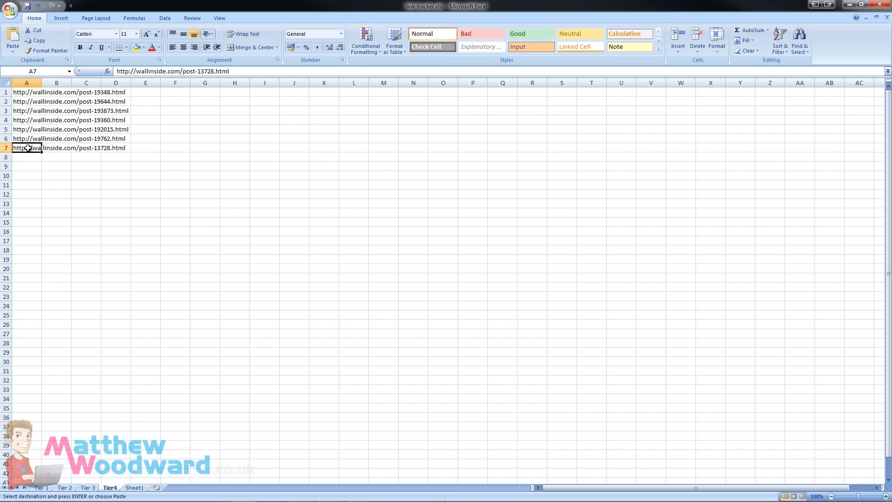
pyautogui.hotkey('ctrl', 'shift', 'Up')
pyautogui.hotkey('ctrl', 'c')
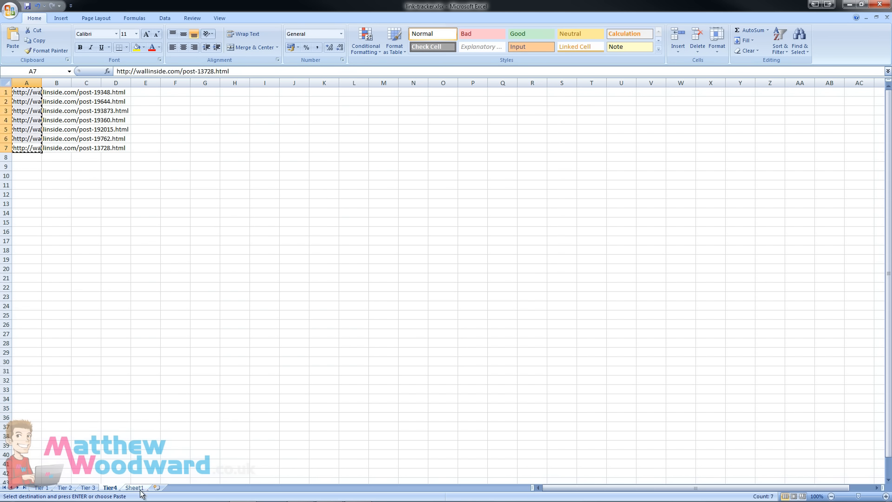
pyautogui.click(134, 488)
pyautogui.hotkey('ctrl', 'v')
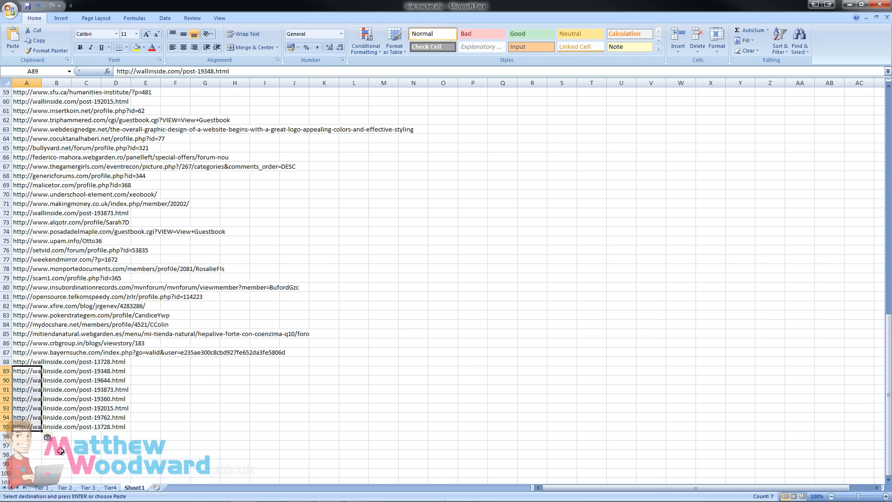
# Step: Rename the Sheet1 worksheet as MasterList
pyautogui.doubleClick(134, 487)
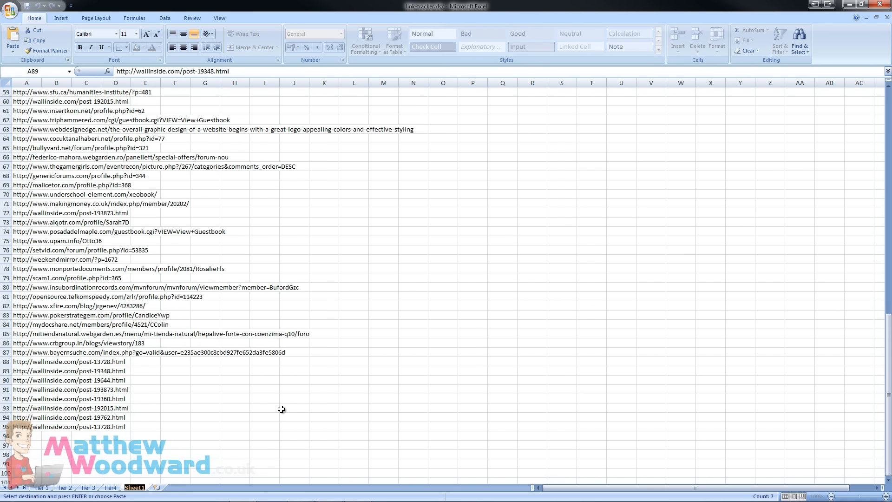
pyautogui.write('MasterList')
pyautogui.press('Return')
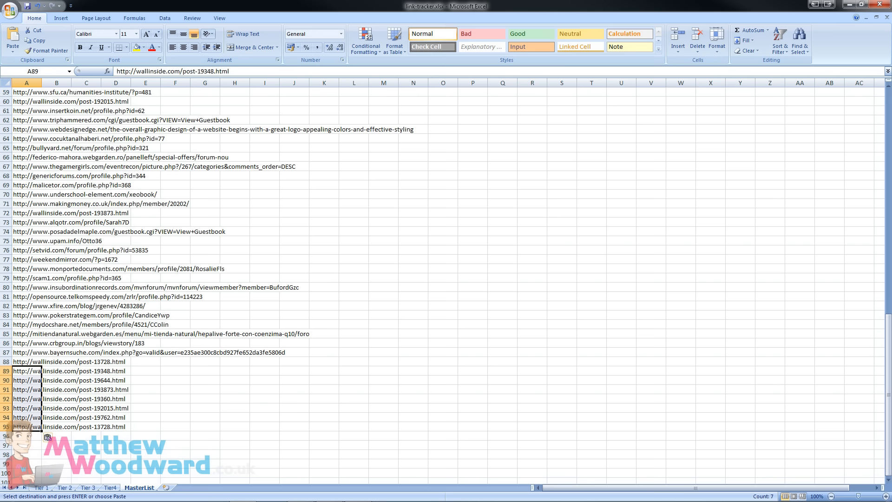
pyautogui.click(27, 190)
pyautogui.scroll(15, 27, 190)
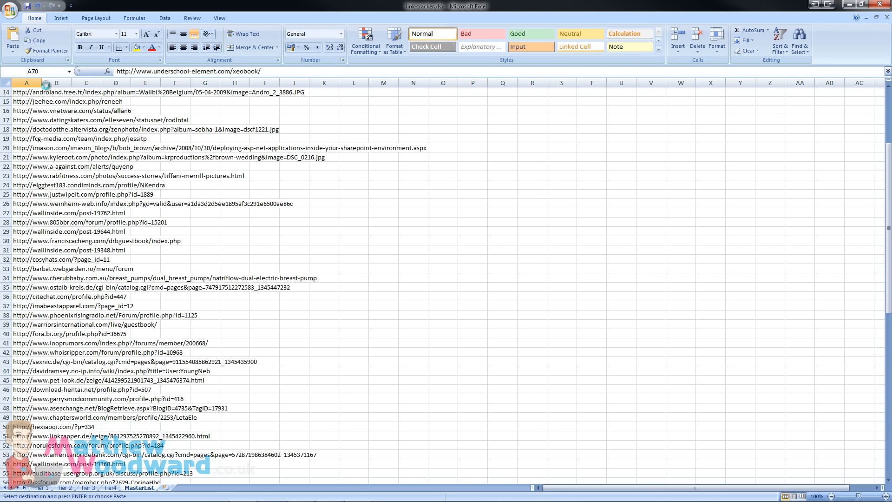
pyautogui.scroll(-17, 33, 272)
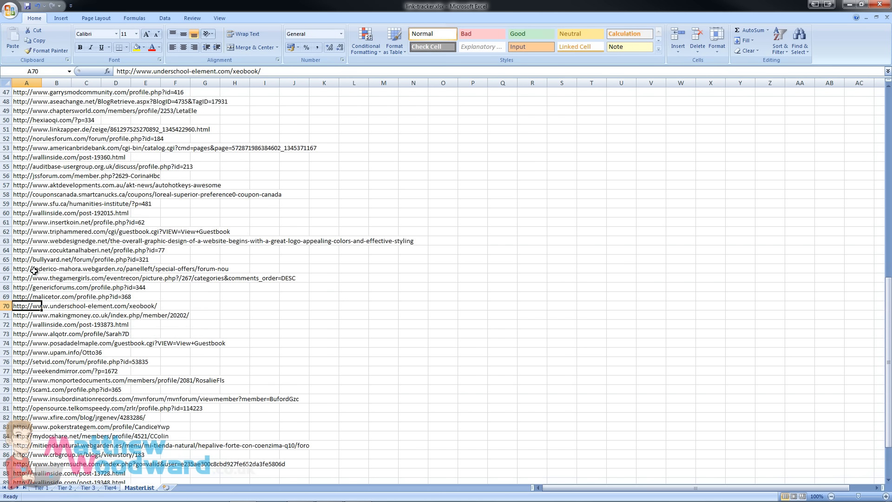
pyautogui.scroll(20, 33, 272)
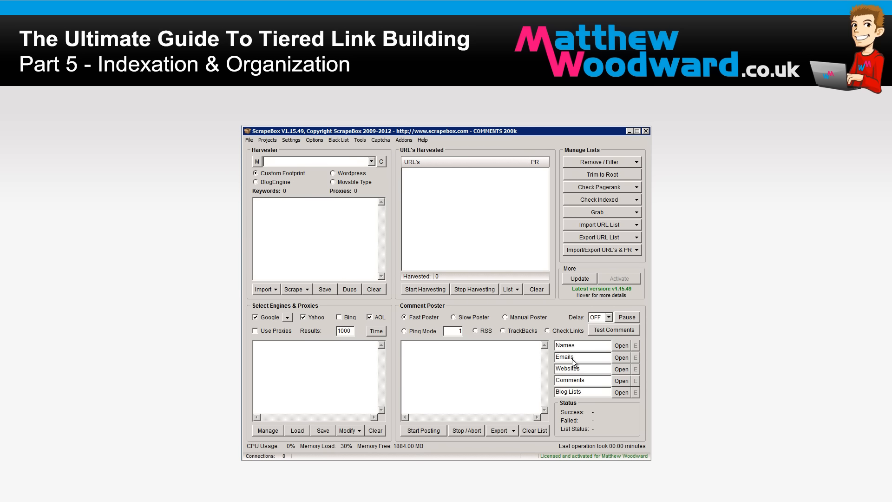
# Step: In ScrapeBox's Keyword Scraper, scrape keywords for "payday loan" and "cash advance loan", and remove the duplicates from the results
pyautogui.click(296, 292)
pyautogui.click(297, 297)
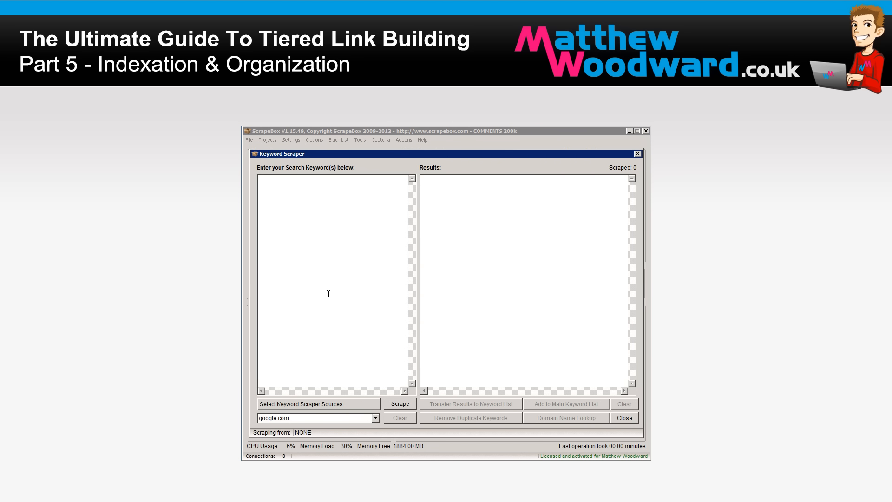
pyautogui.write('payday loan')
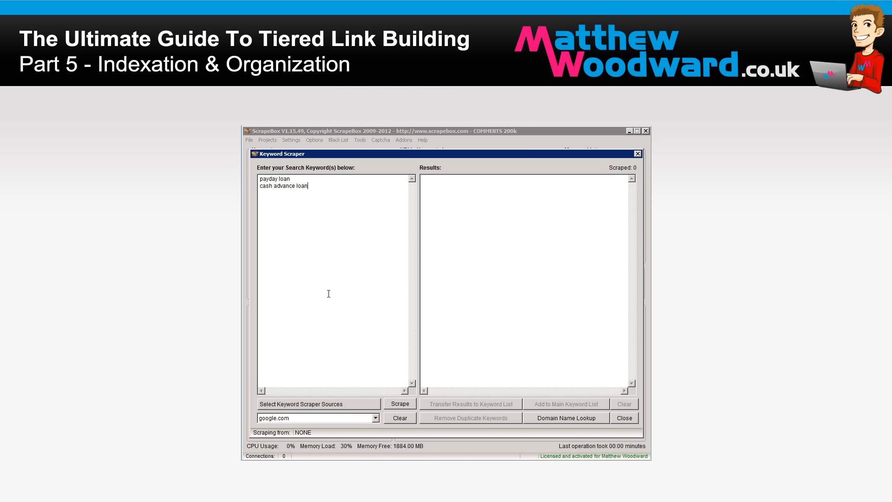
pyautogui.click(400, 403)
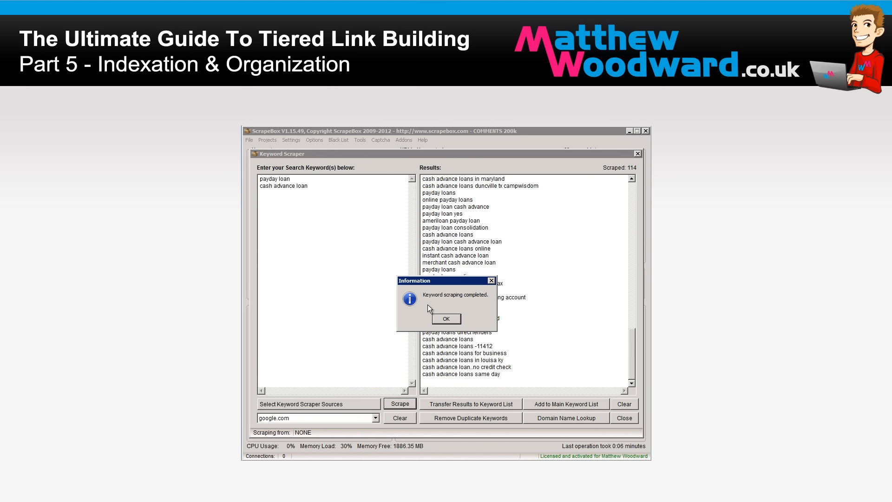
pyautogui.click(445, 318)
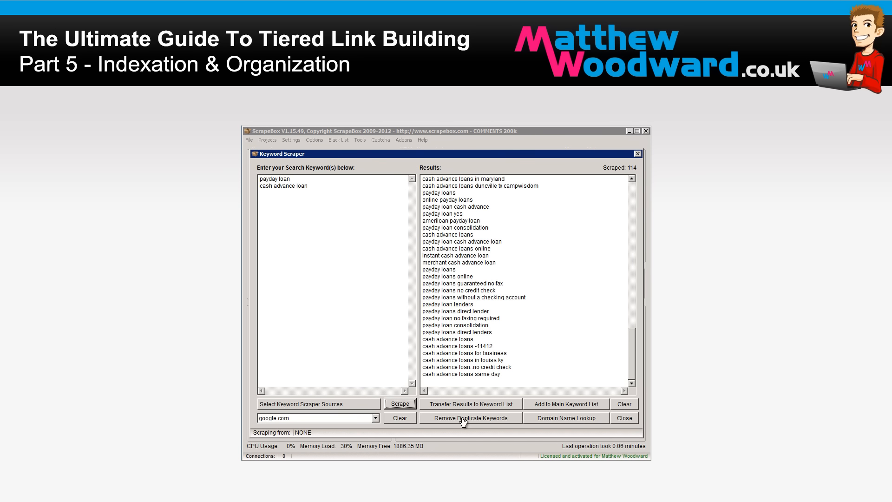
pyautogui.click(463, 420)
pyautogui.click(445, 320)
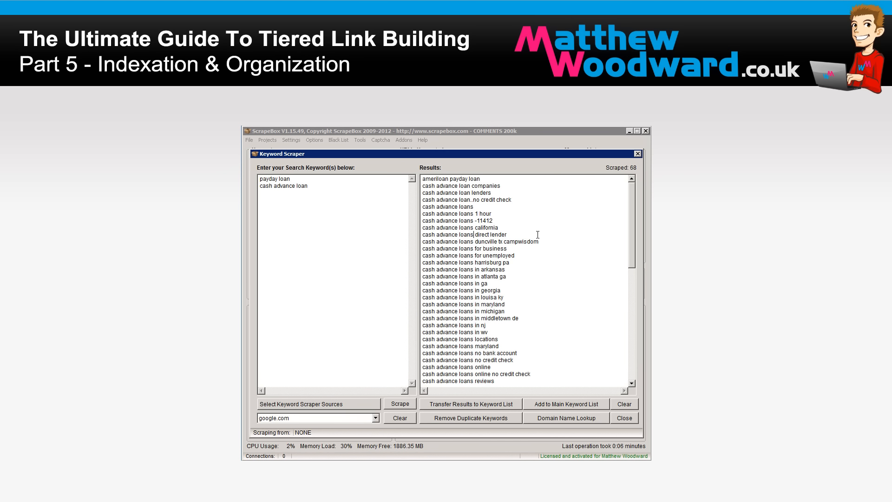
# Step: Append all the scraped results to the search keywords, scrape the expanded list, and remove duplicate keywords from the new results
pyautogui.hotkey('ctrl', 'a')
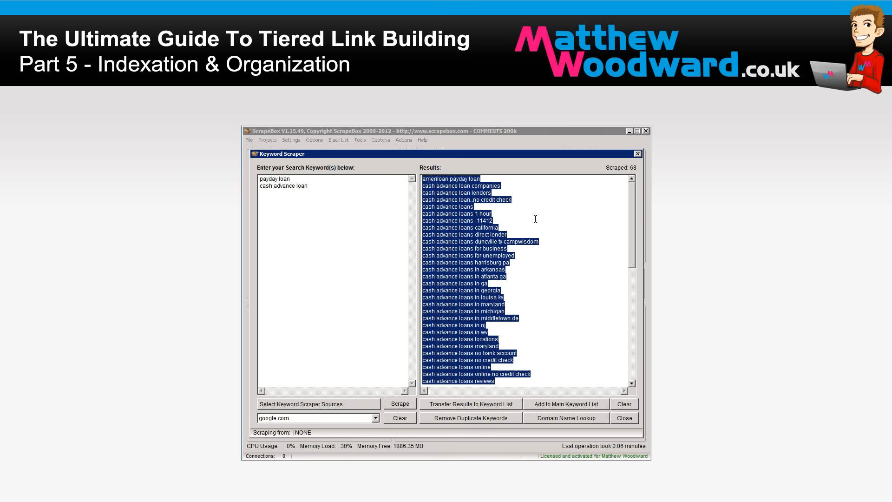
pyautogui.click(277, 199)
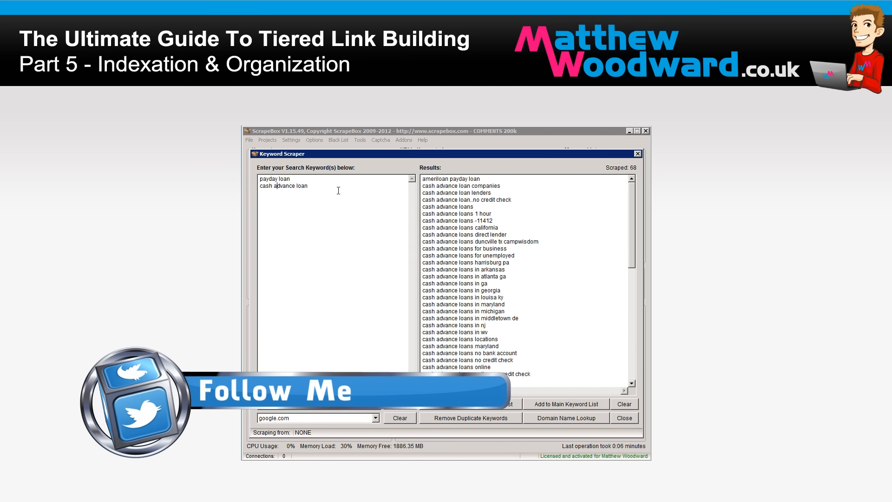
pyautogui.hotkey('ctrl', 'v')
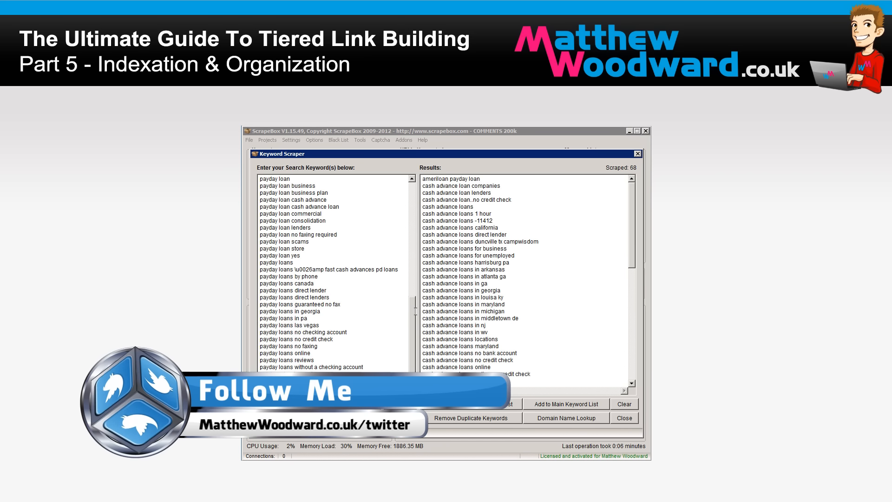
pyautogui.moveTo(414, 348); pyautogui.dragTo(404, 231)
pyautogui.click(403, 412)
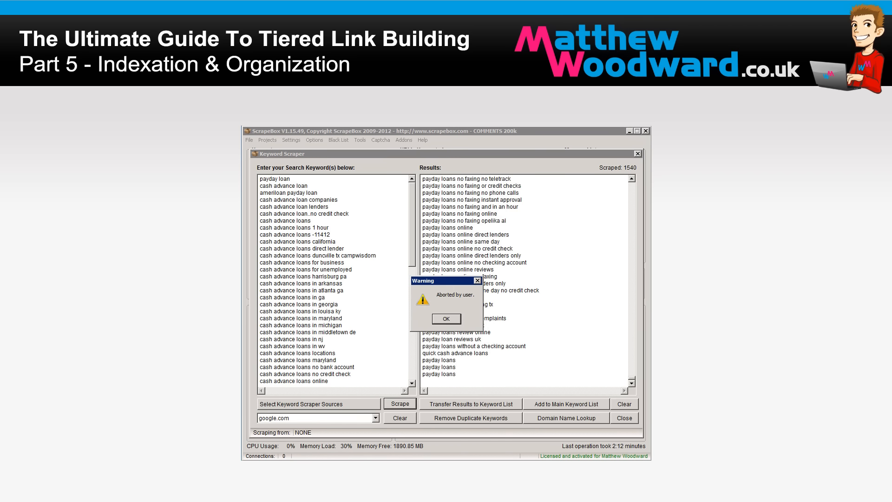
pyautogui.click(445, 319)
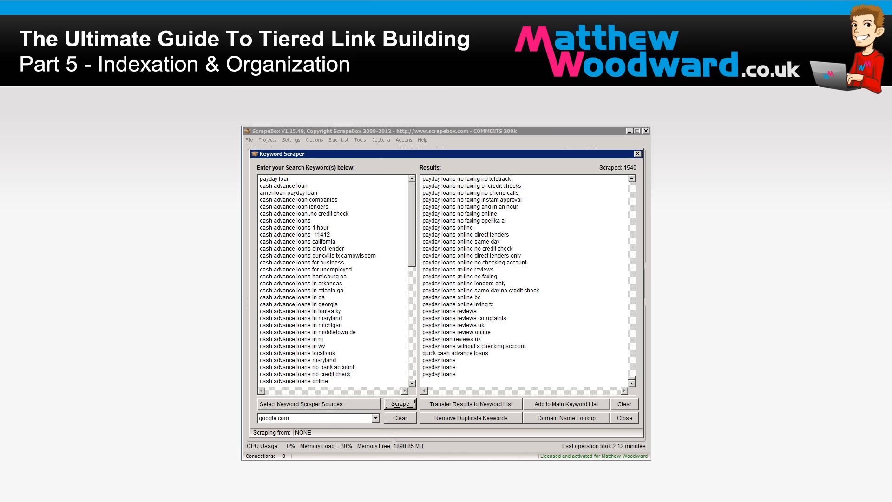
pyautogui.click(474, 418)
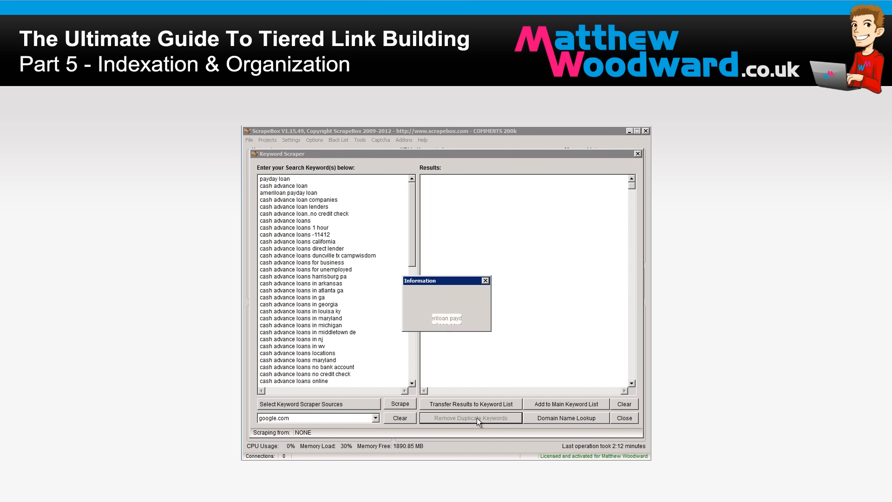
pyautogui.click(448, 320)
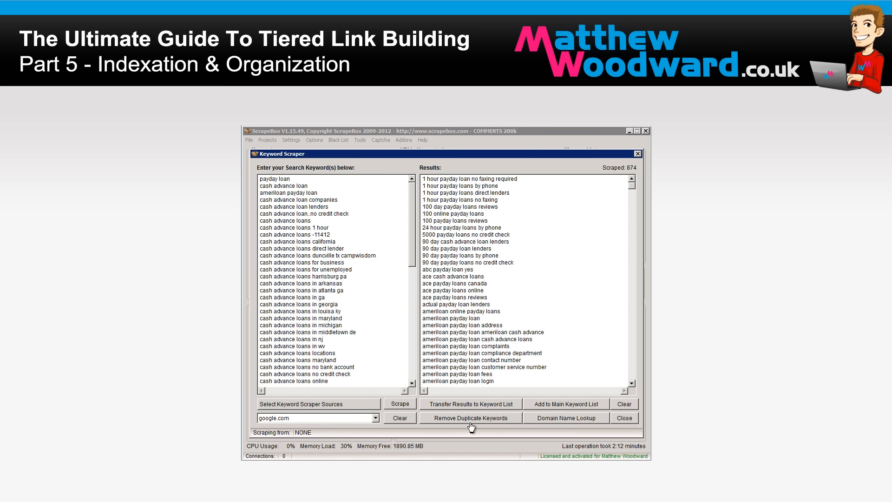
# Step: Transfer the results to the search keyword list, add them to the main keyword list and close the Keyword Scraper
pyautogui.click(486, 408)
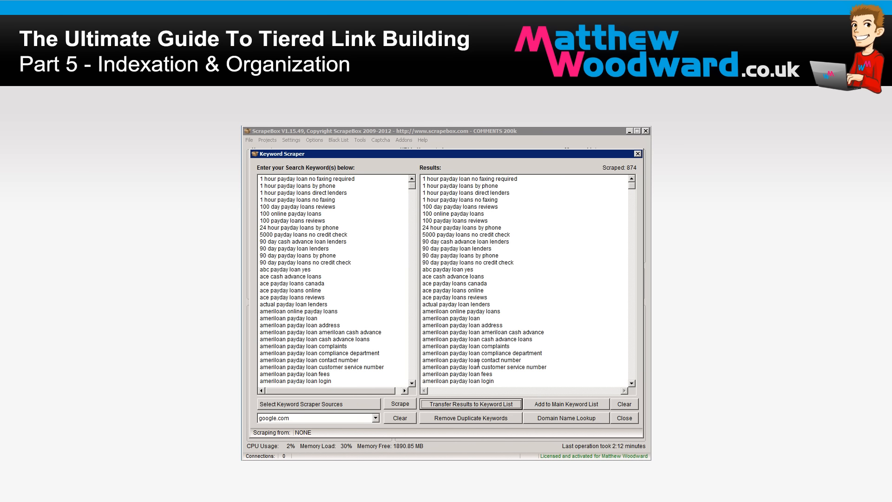
pyautogui.click(594, 405)
pyautogui.click(563, 402)
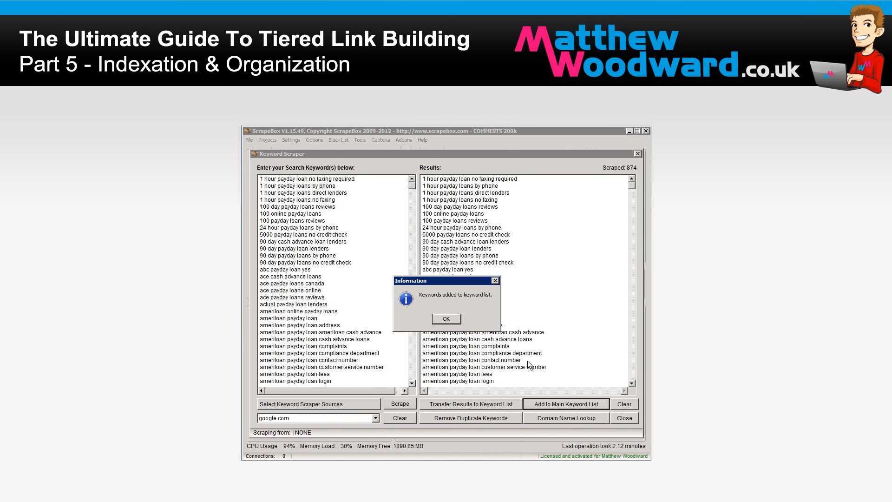
pyautogui.click(445, 319)
pyautogui.click(625, 417)
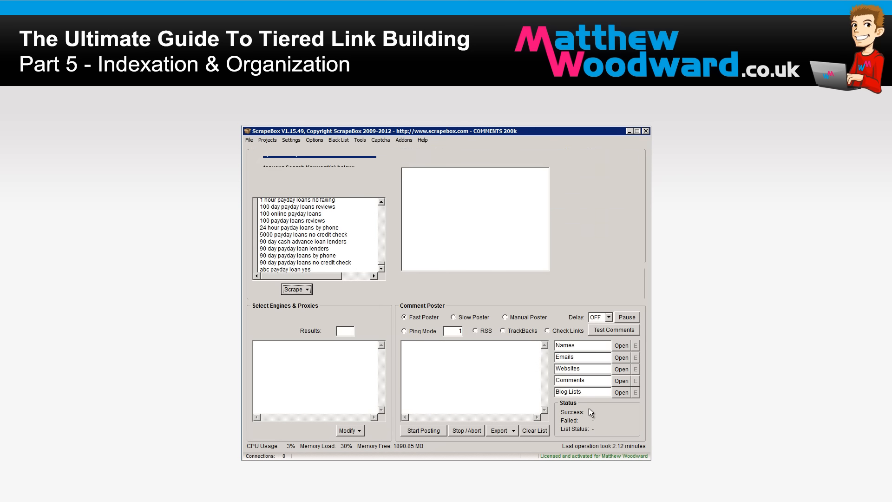
# Step: Save the harvester's keyword list as the text file keywords in the video folder of the Documents library
pyautogui.click(325, 290)
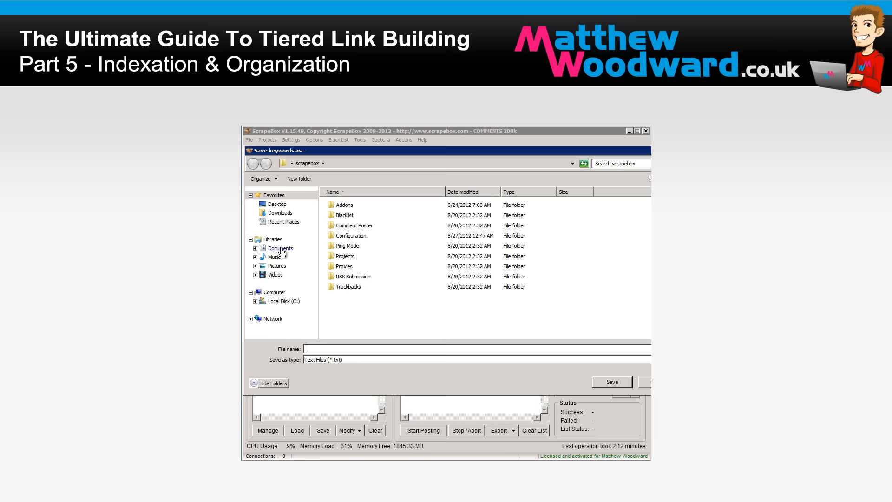
pyautogui.click(280, 248)
pyautogui.doubleClick(345, 232)
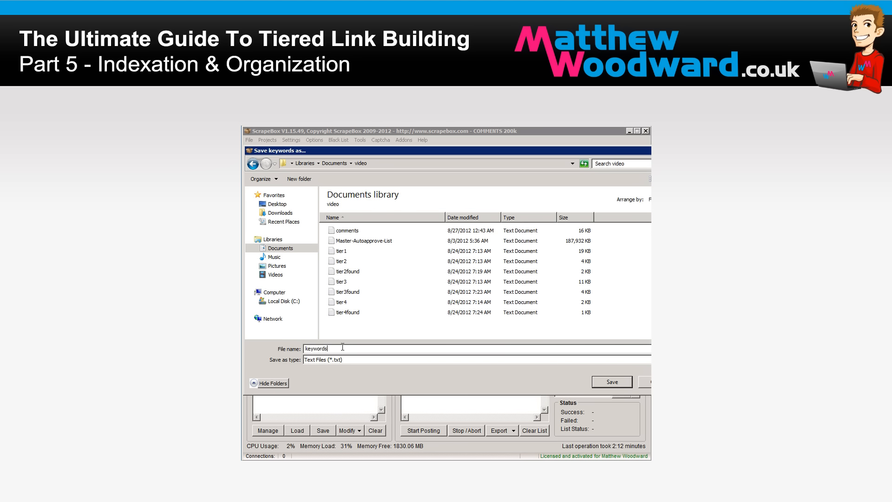
pyautogui.press('Return')
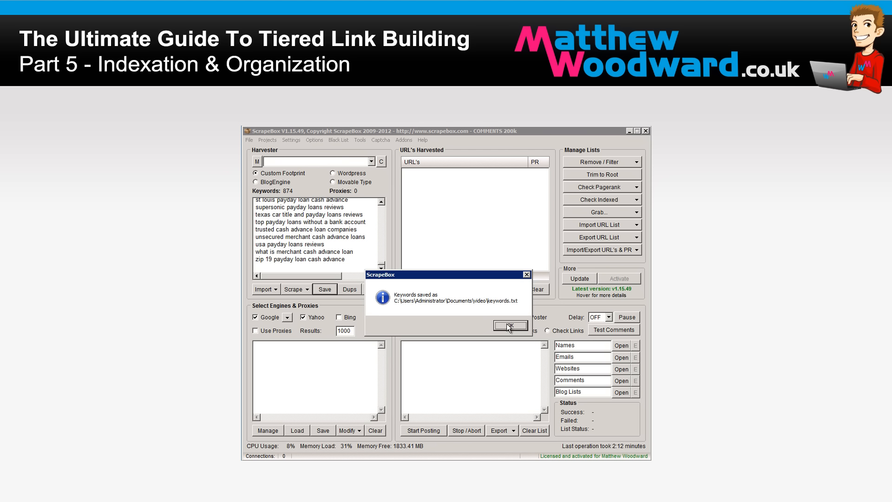
pyautogui.click(509, 326)
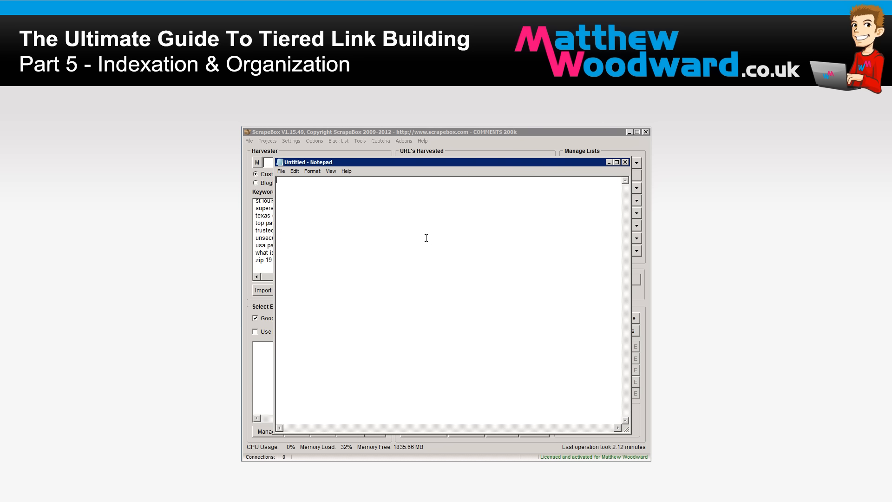
# Step: Paste the MasterList URLs into the empty Notepad document, save it as websites in the video folder and close it
pyautogui.moveTo(384, 161); pyautogui.dragTo(381, 151)
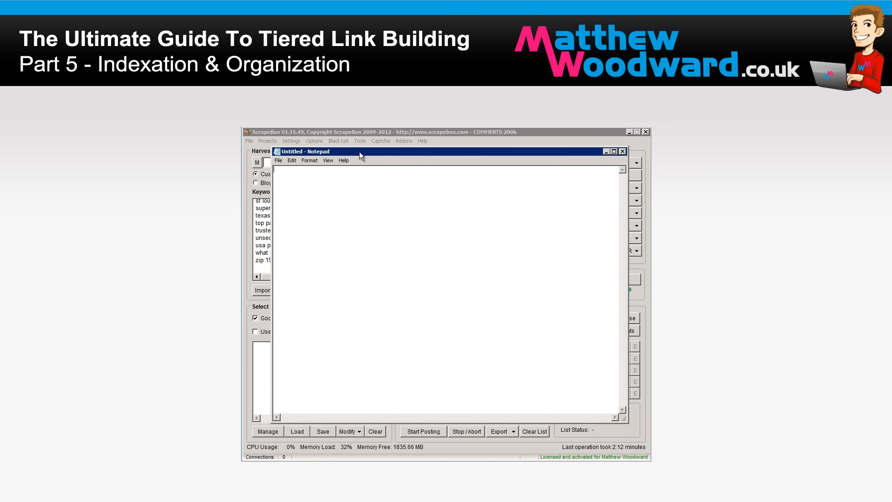
pyautogui.hotkey('ctrl', 'v')
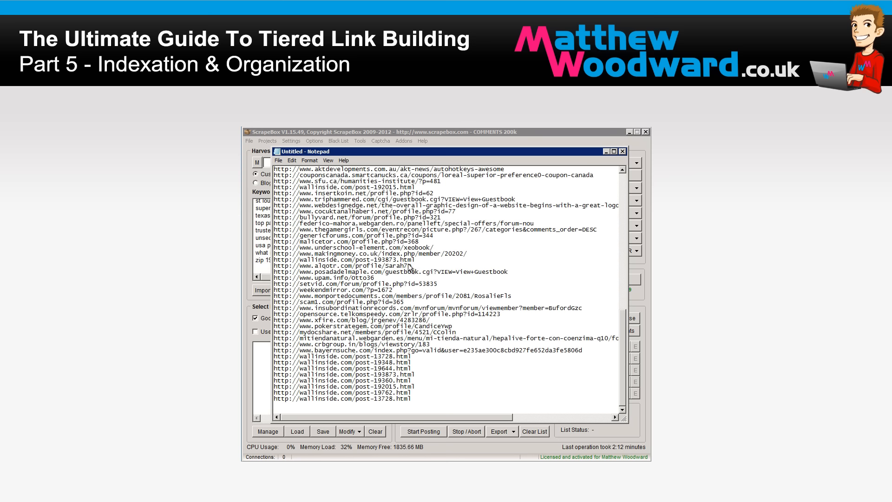
pyautogui.hotkey('ctrl', 's')
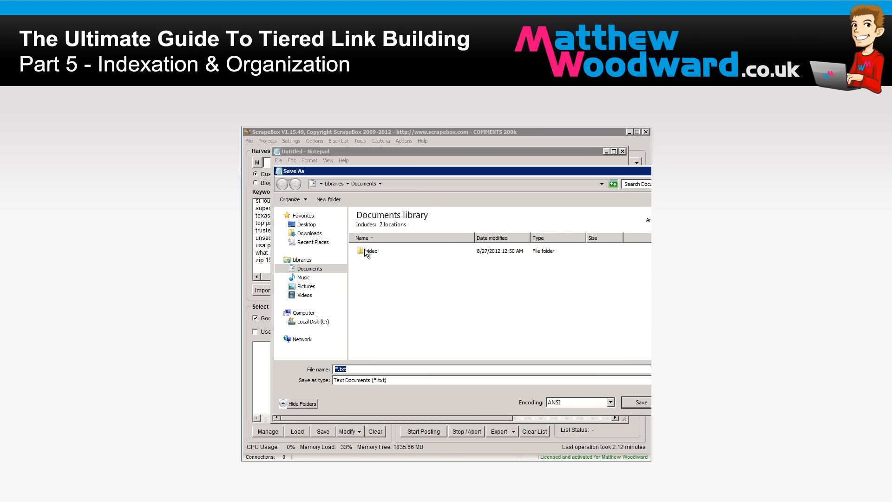
pyautogui.doubleClick(367, 250)
pyautogui.click(355, 369)
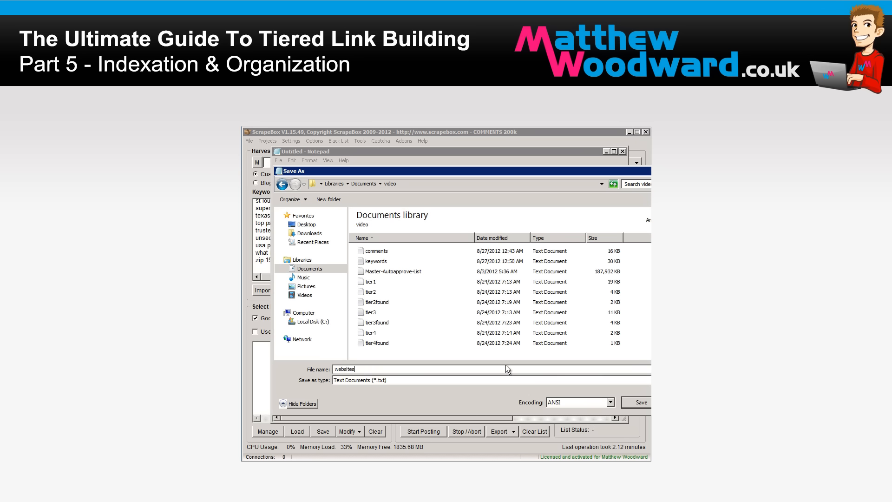
pyautogui.click(630, 400)
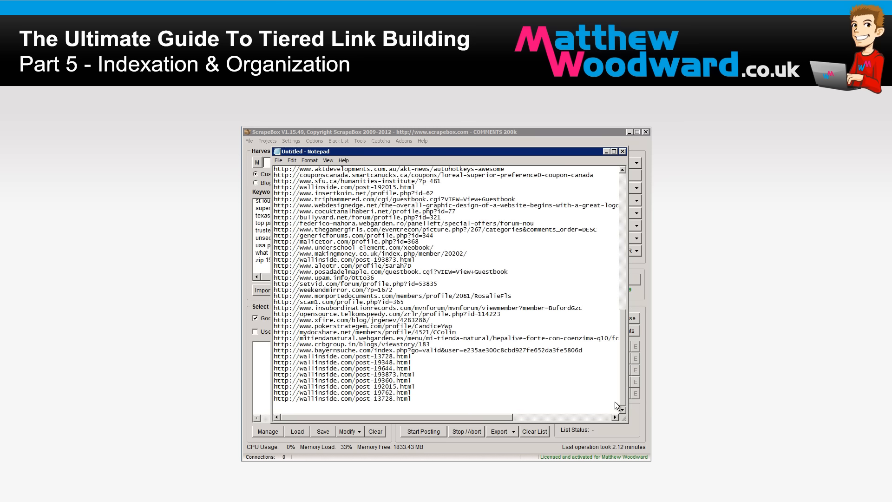
pyautogui.click(622, 151)
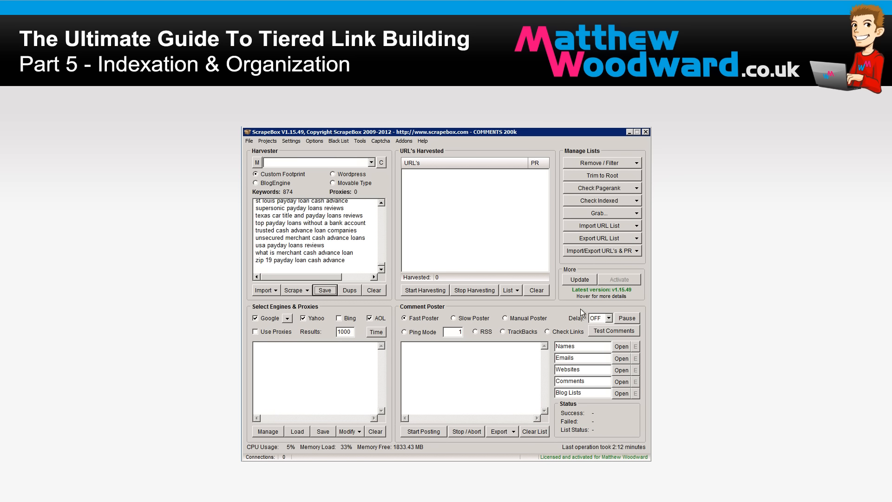
# Step: Generate 2,000 names with ScrapeBox's Name & Email Generator
pyautogui.click(360, 141)
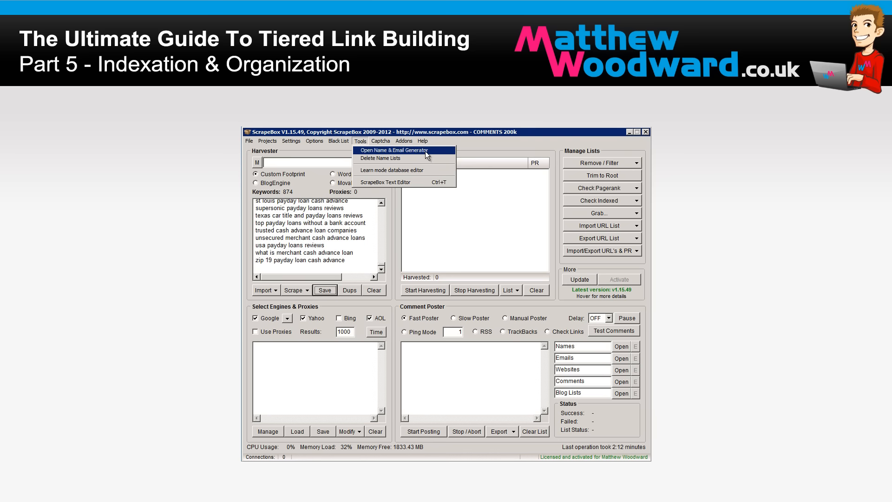
pyautogui.click(381, 151)
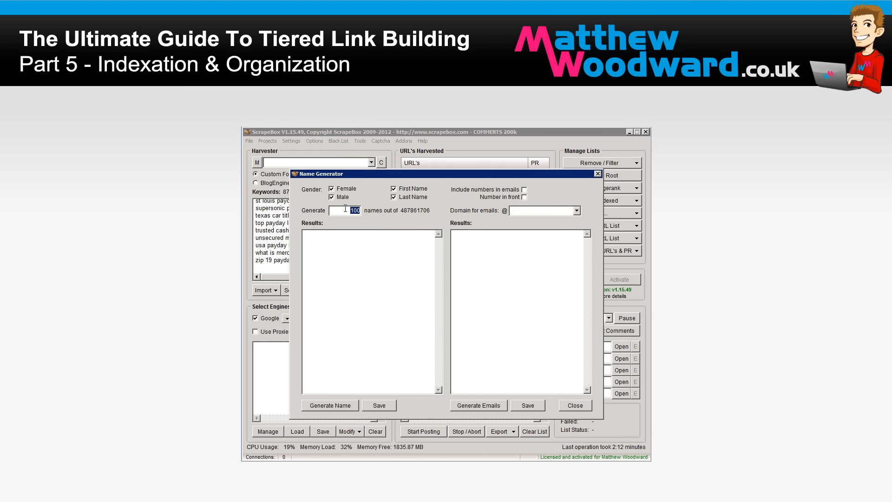
pyautogui.write('2000')
pyautogui.click(329, 409)
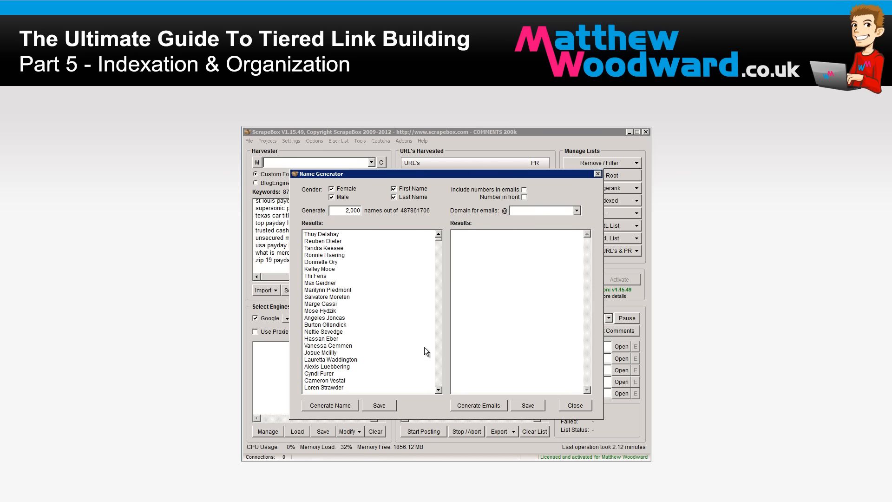
# Step: Generate email addresses on the gmail.com domain and save them as the text file emails in the video folder
pyautogui.click(576, 211)
pyautogui.click(534, 220)
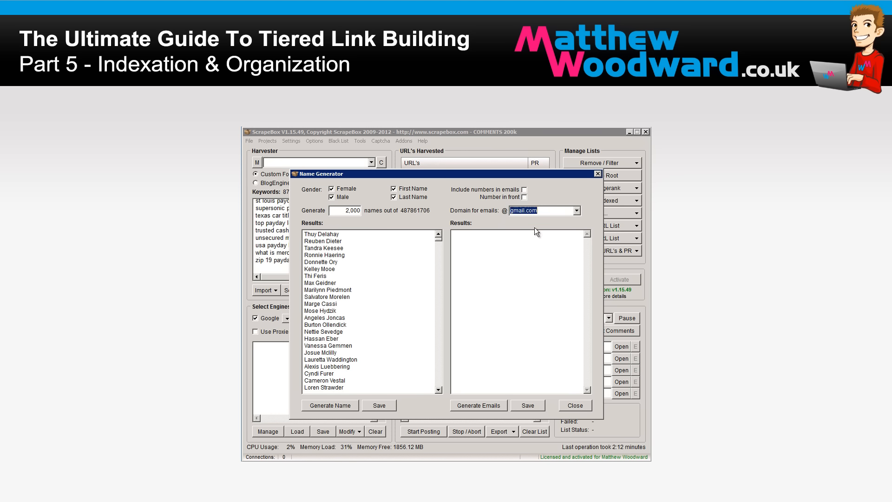
pyautogui.click(481, 405)
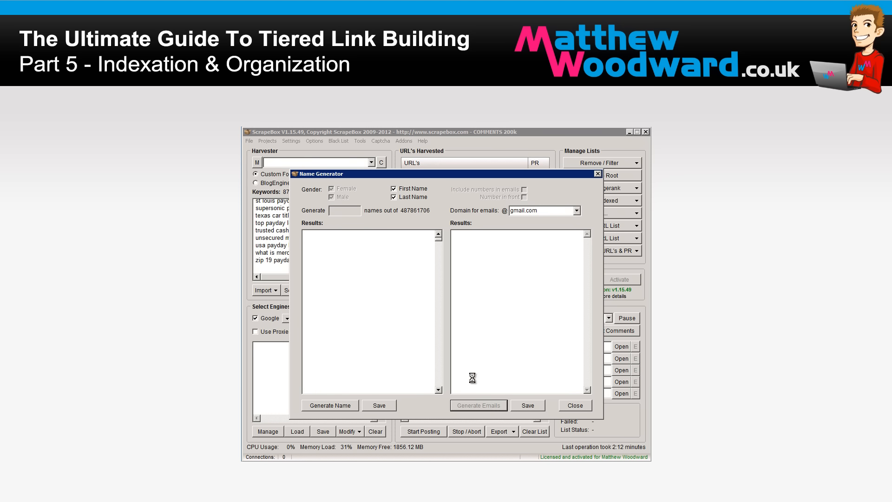
pyautogui.click(534, 408)
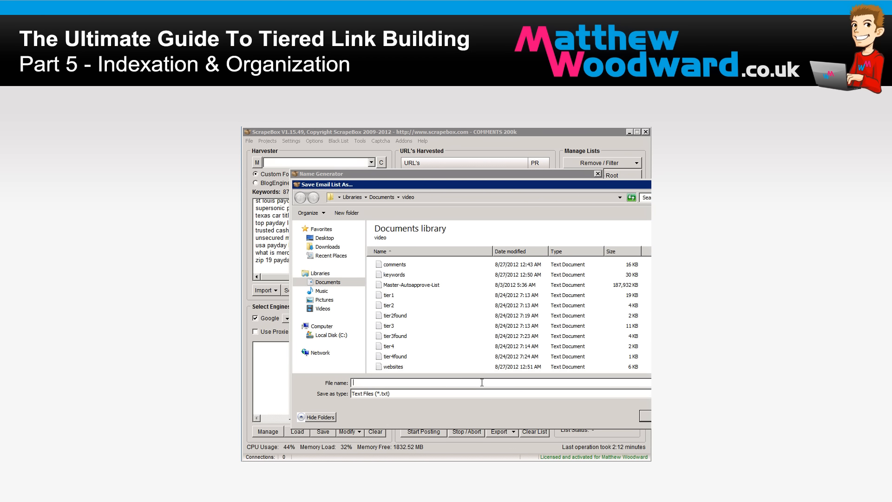
pyautogui.write('emails')
pyautogui.press('Return')
pyautogui.click(446, 320)
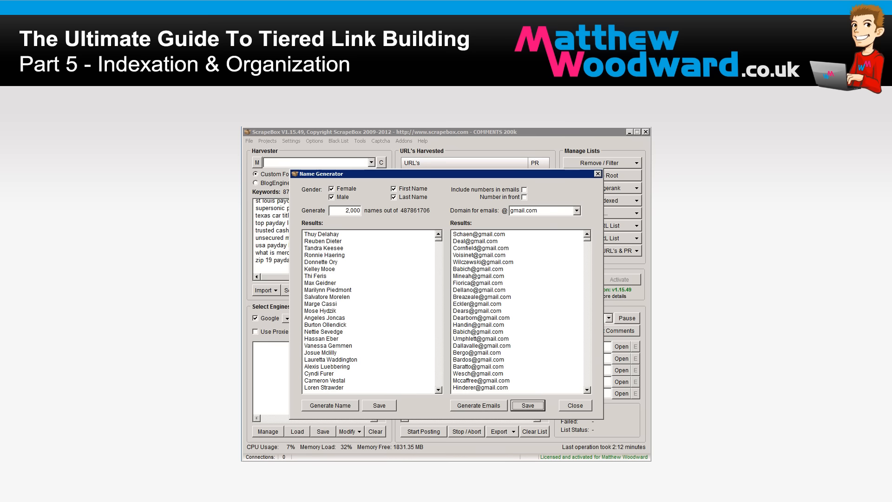
# Step: Close the name generator and load the keywords file from the video folder as the comment poster's name list
pyautogui.click(580, 406)
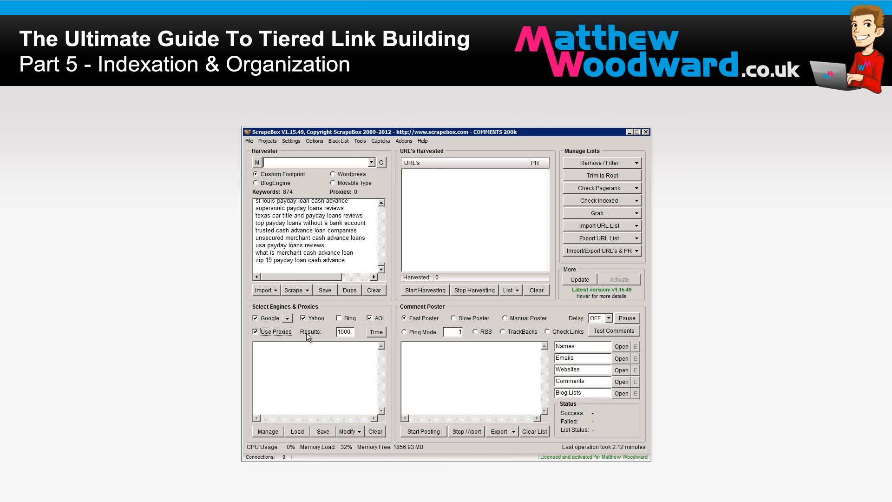
pyautogui.click(625, 347)
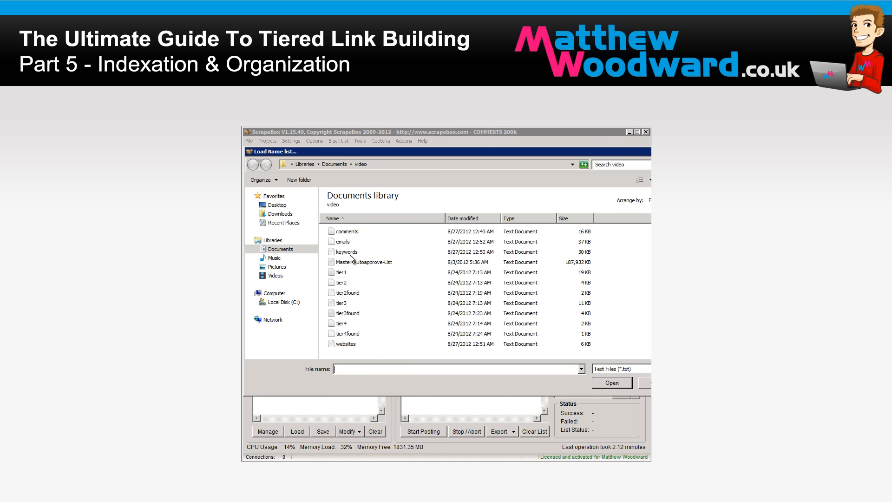
pyautogui.click(346, 251)
pyautogui.click(606, 381)
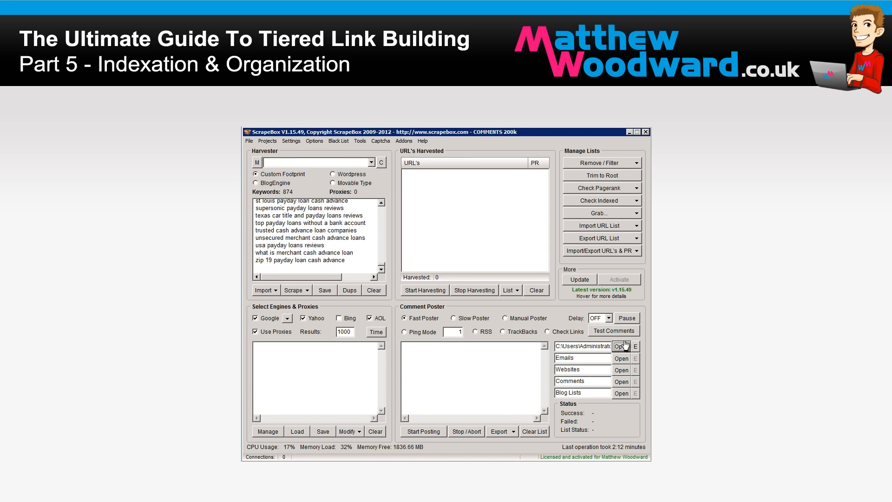
# Step: Load the emails file as the comment poster's email list and the websites file as its website list
pyautogui.click(621, 359)
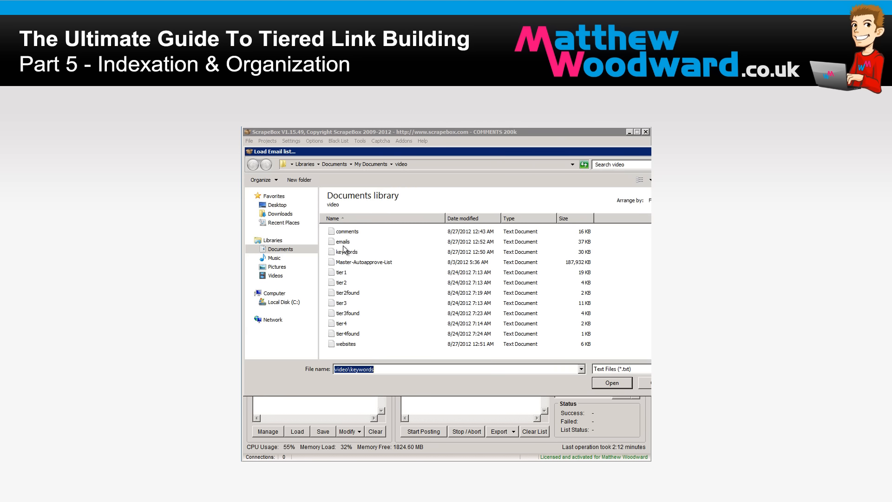
pyautogui.click(344, 242)
pyautogui.doubleClick(344, 242)
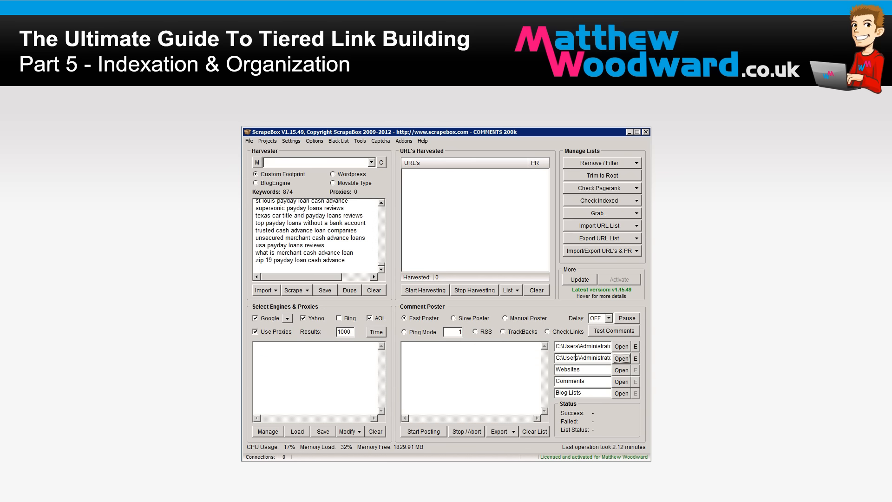
pyautogui.click(622, 370)
pyautogui.click(340, 344)
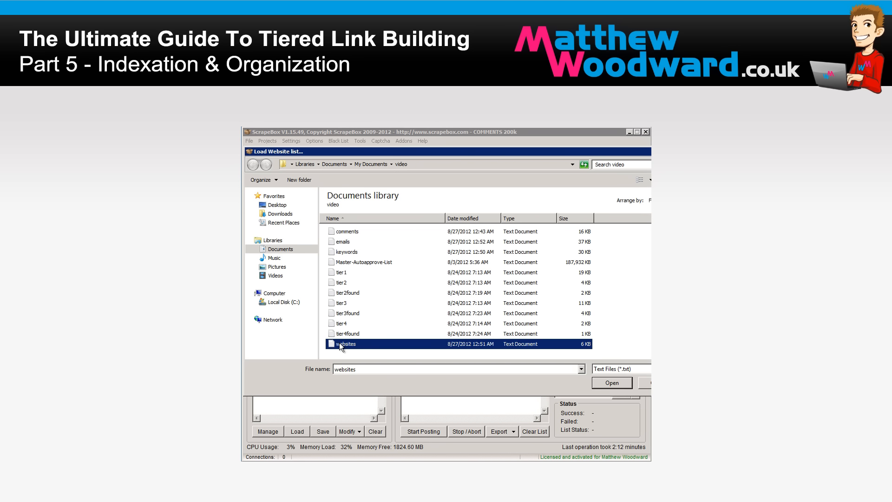
pyautogui.click(603, 382)
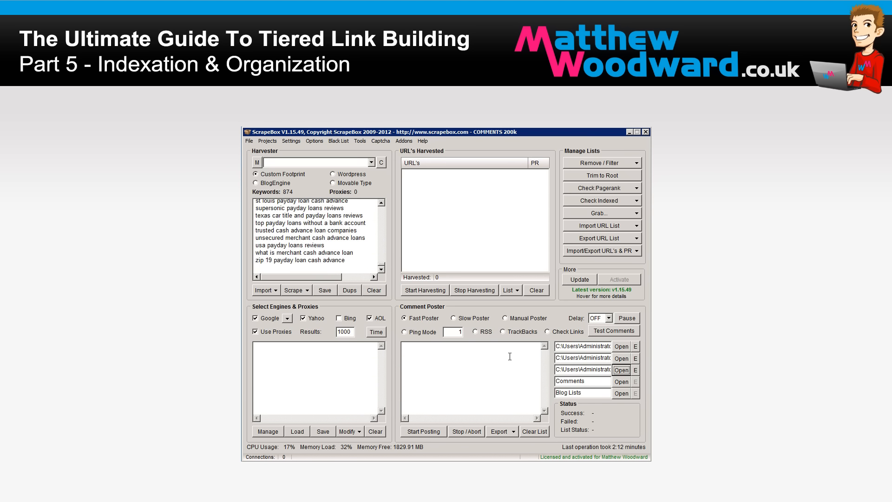
# Step: Load the comments file as the poster's comment list and review its spun comment lines in the list editor
pyautogui.click(619, 381)
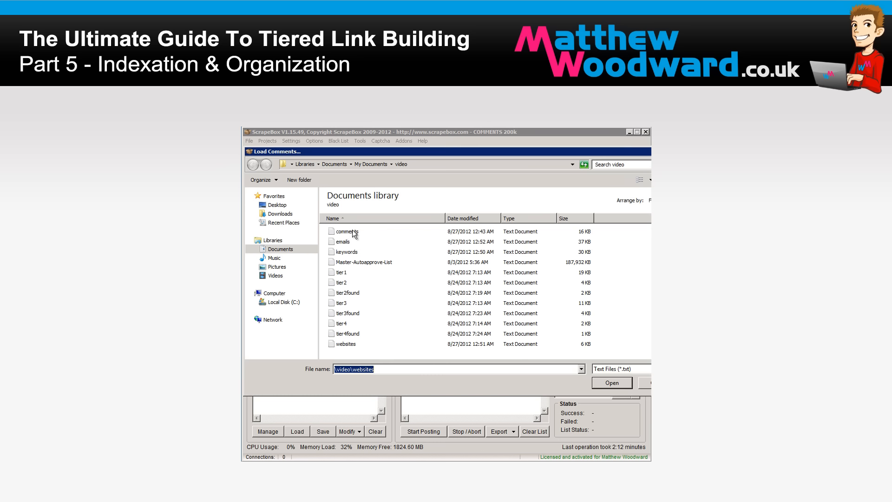
pyautogui.click(347, 232)
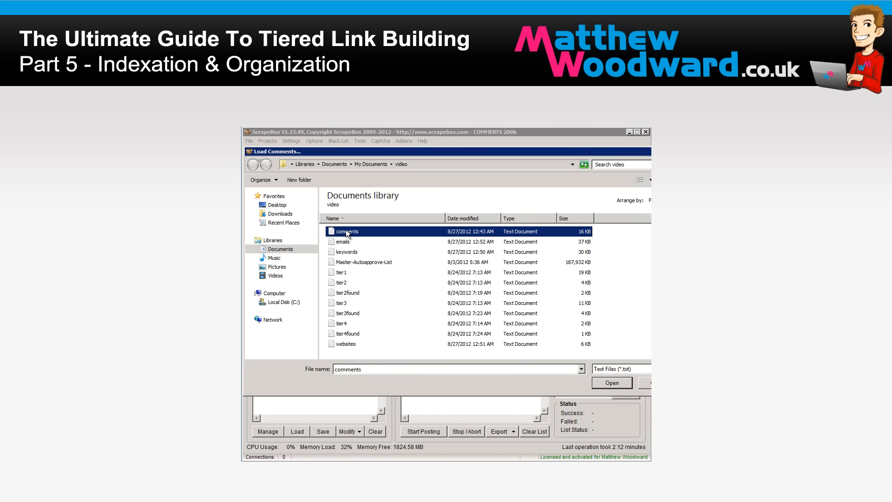
pyautogui.click(607, 383)
pyautogui.click(635, 381)
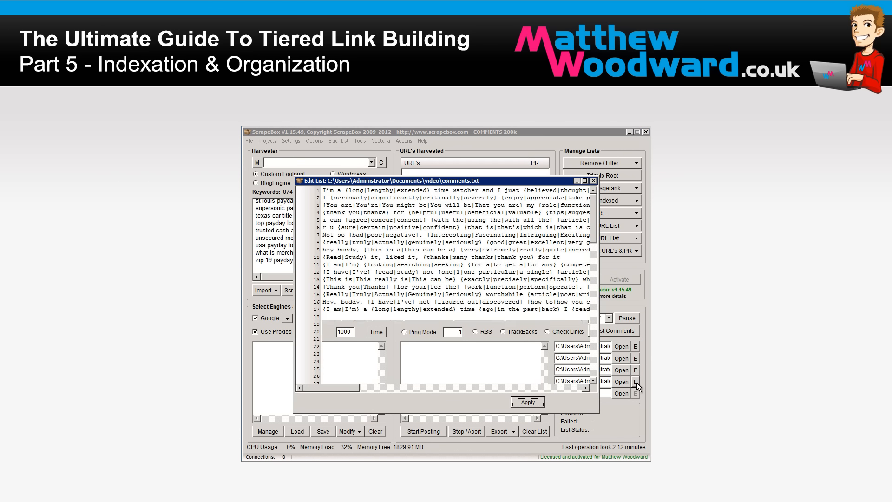
pyautogui.moveTo(593, 227); pyautogui.dragTo(591, 358)
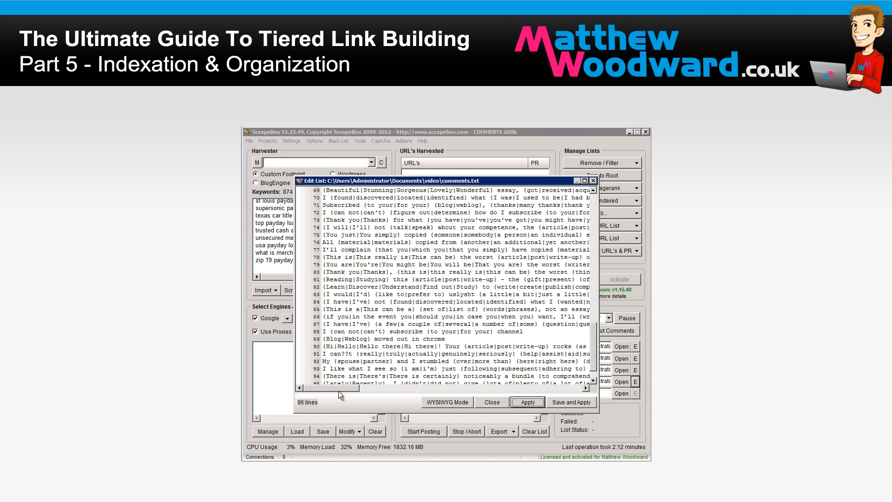
pyautogui.moveTo(341, 389)
pyautogui.mouseDown()
pyautogui.moveTo(492, 388)
pyautogui.moveTo(327, 393)
pyautogui.mouseUp()
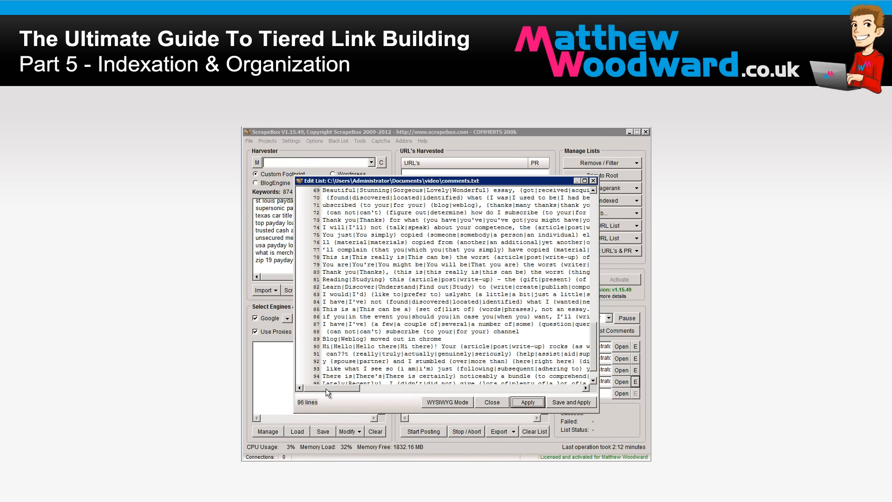
pyautogui.click(593, 180)
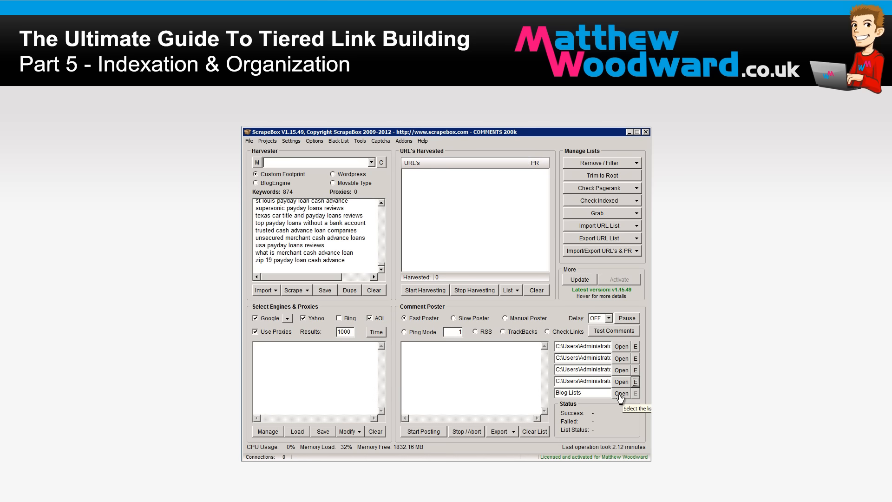
# Step: Load Master-Autoapprove-List as the blog list and start posting with the Fast Poster
pyautogui.click(620, 395)
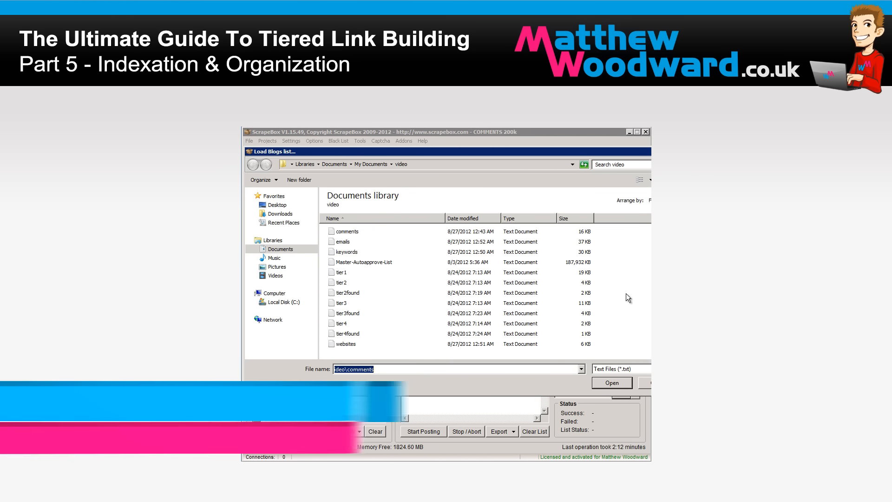
pyautogui.click(375, 263)
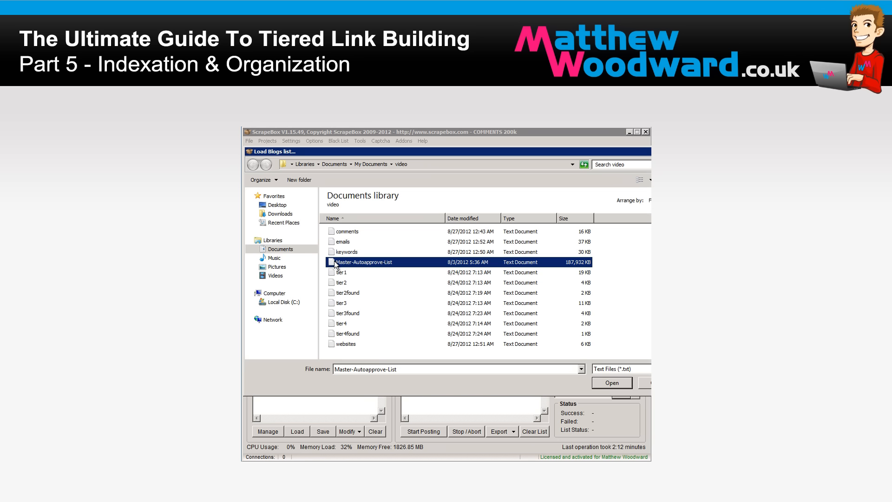
pyautogui.click(384, 262)
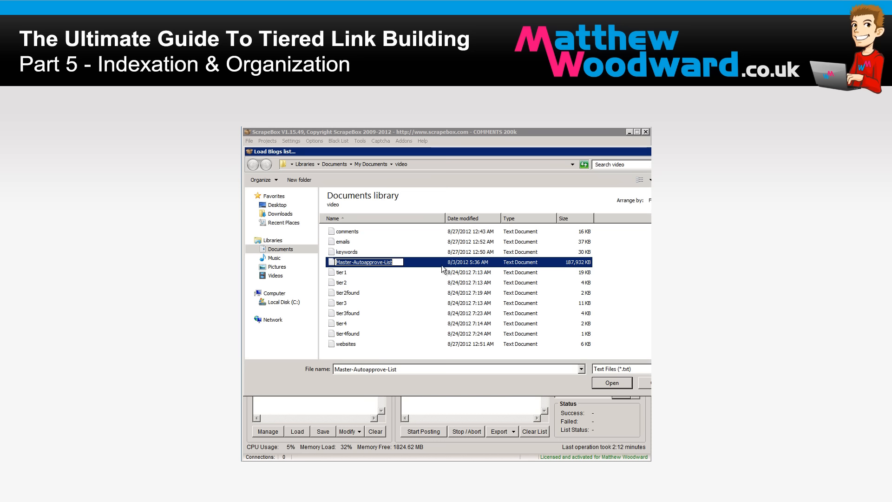
pyautogui.press('Escape')
pyautogui.click(611, 382)
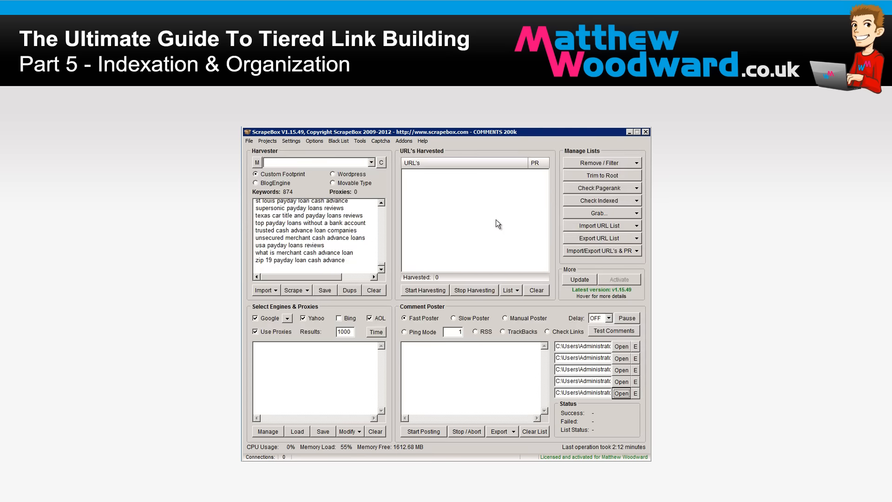
pyautogui.click(422, 431)
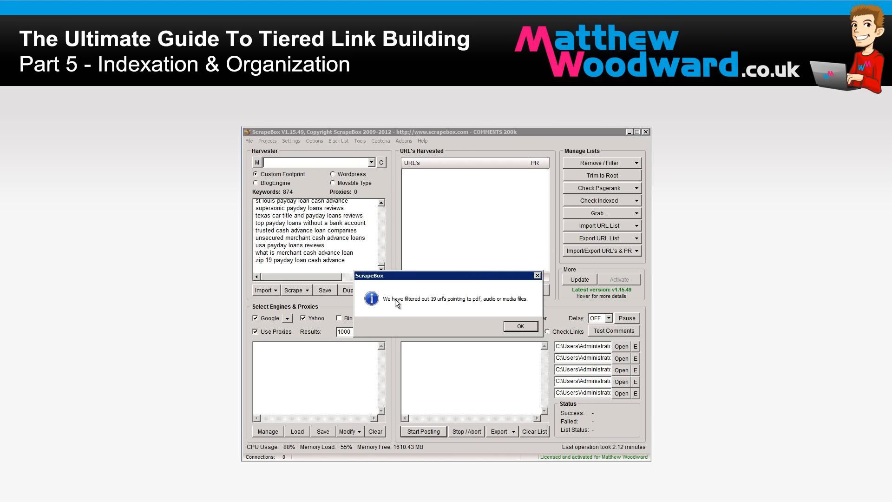
pyautogui.click(522, 326)
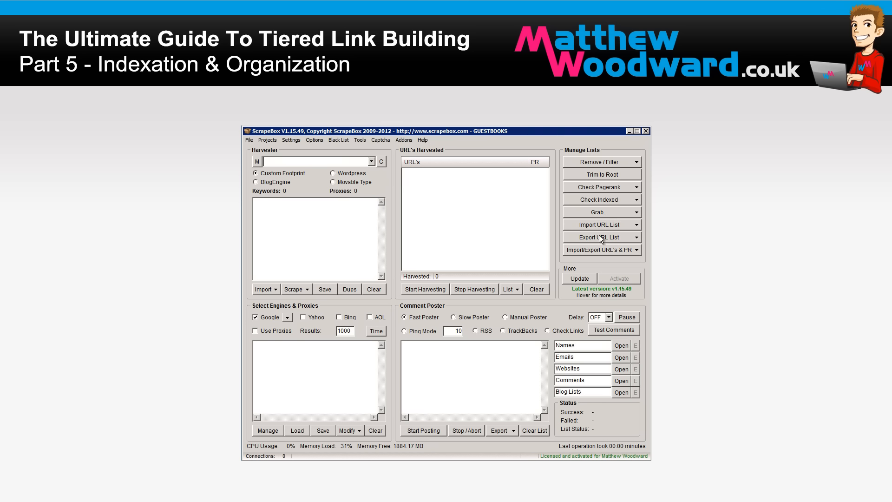
# Step: Open the learning section of the ScrapeBox Learning Mode / Poster Beta addon
pyautogui.click(405, 140)
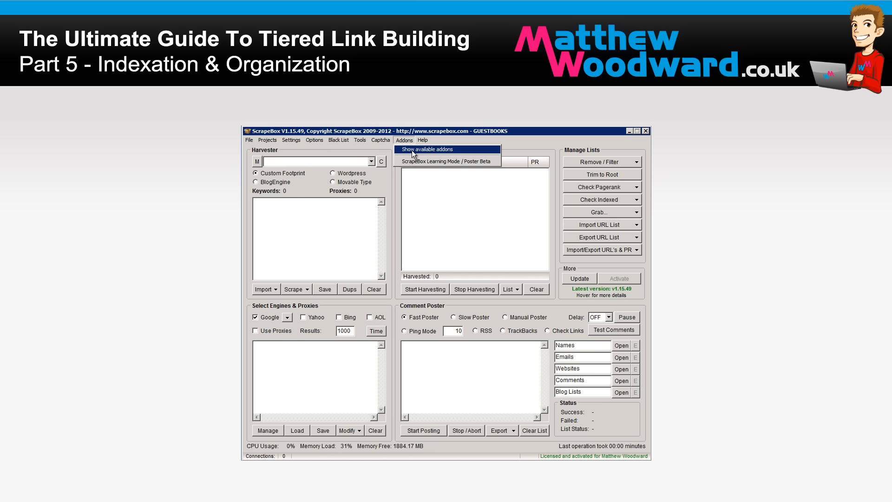
pyautogui.click(444, 162)
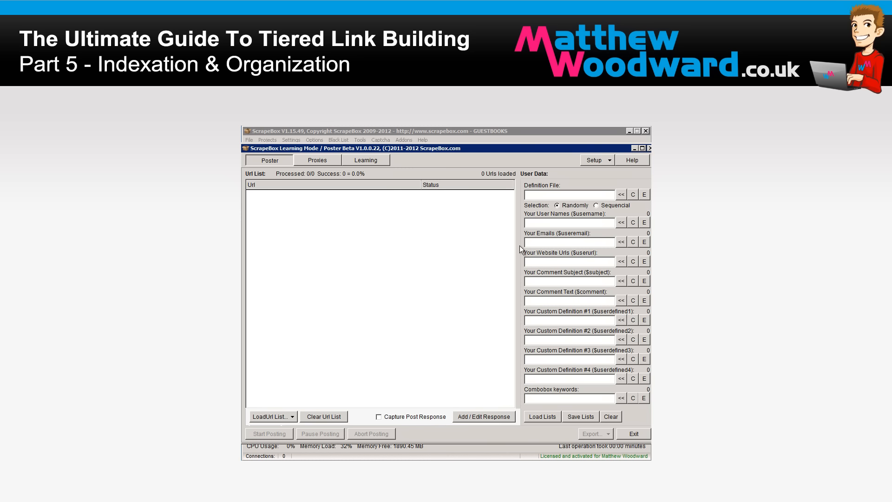
pyautogui.click(380, 160)
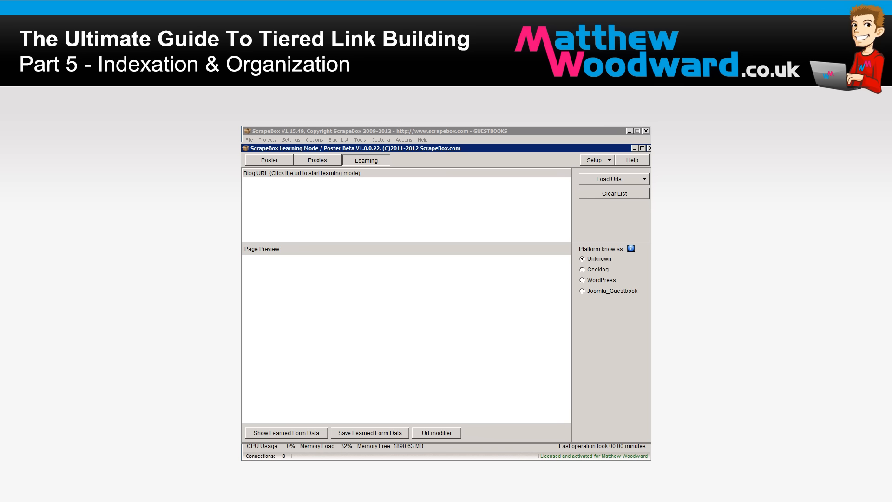
# Step: Review the guestbook URLs in the lazarus Notepad file and load that file as the blog URLs for learning mode
pyautogui.hotkey('alt', 'Tab')
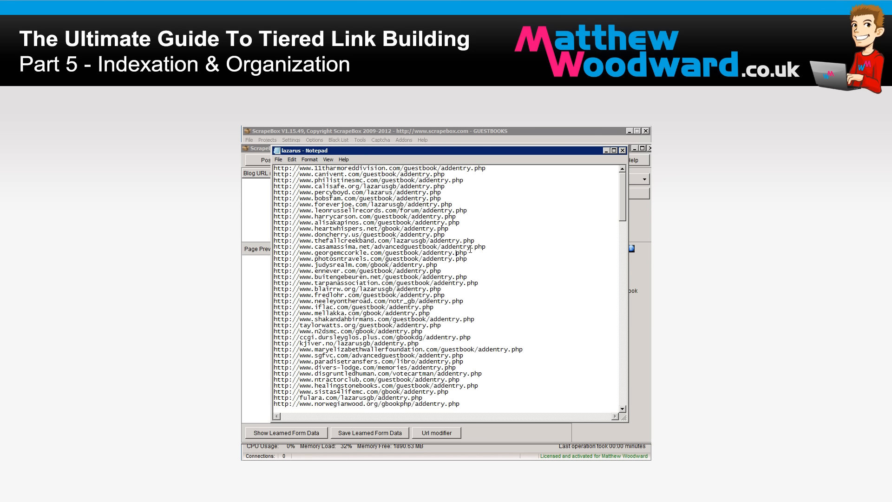
pyautogui.scroll(-9, 470, 250)
pyautogui.moveTo(620, 225); pyautogui.dragTo(619, 166)
pyautogui.click(605, 150)
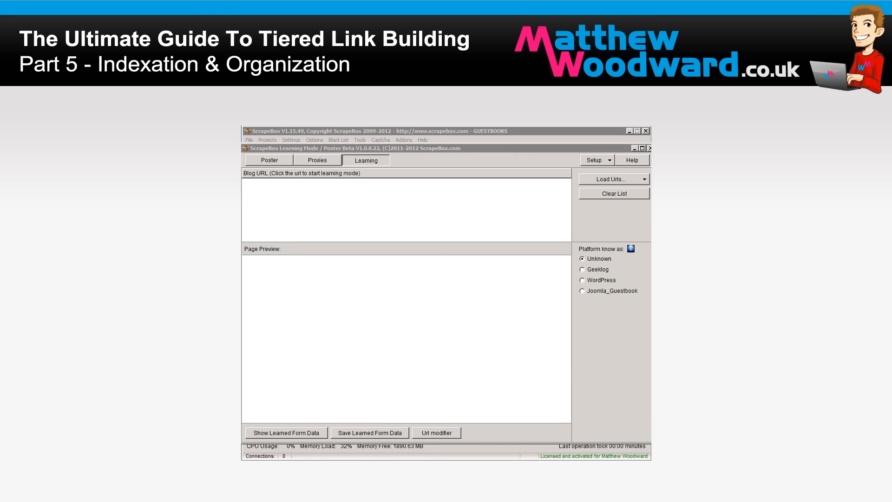
pyautogui.click(605, 179)
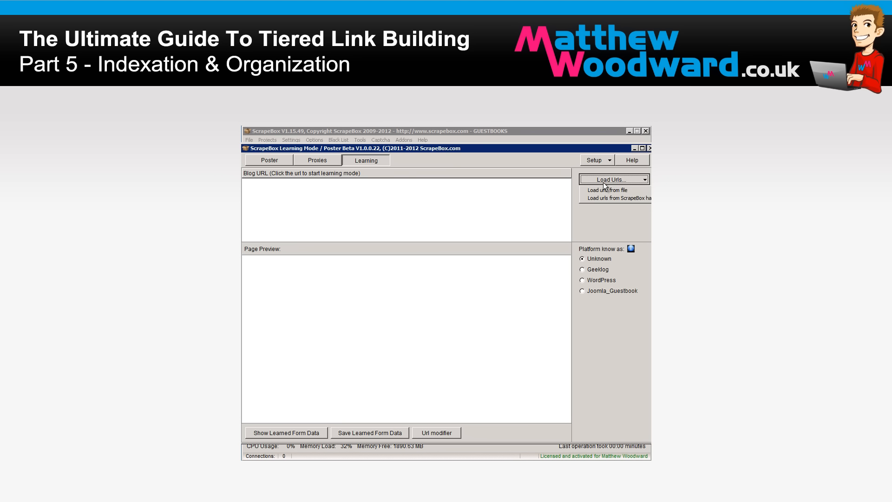
pyautogui.click(603, 190)
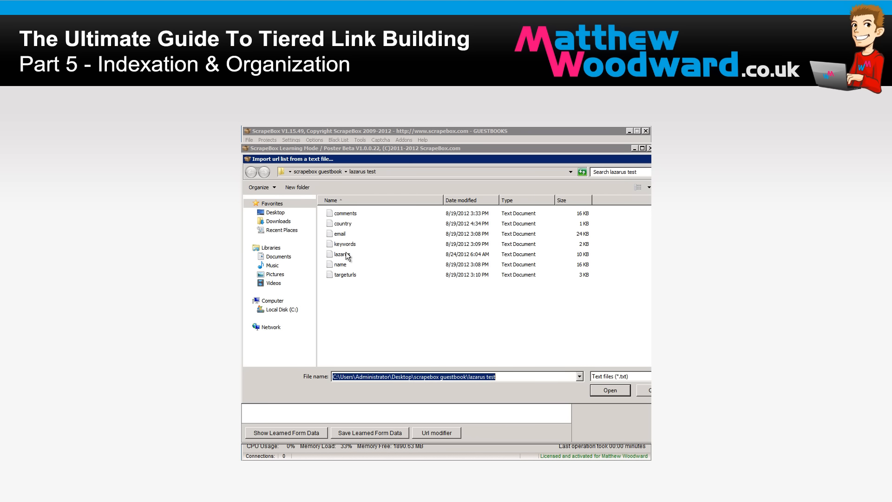
pyautogui.doubleClick(346, 254)
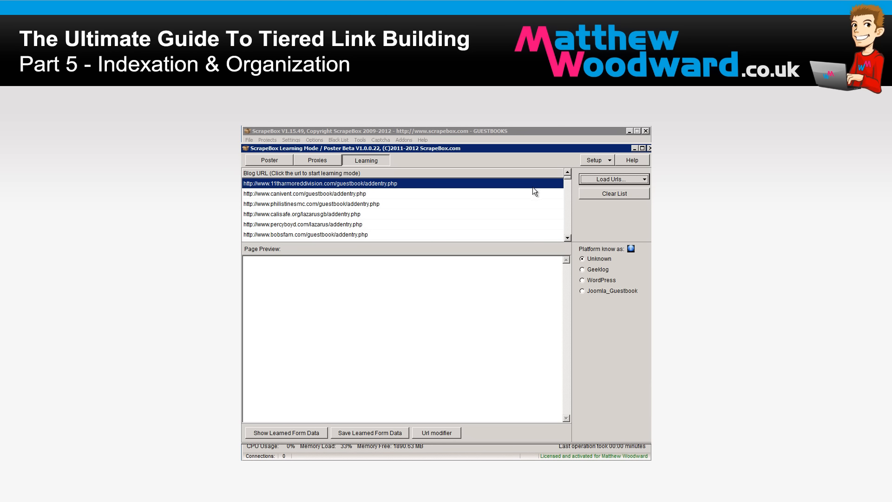
# Step: Start learning mode on the first guestbook URL and use its detected form NAME=book
pyautogui.click(344, 183)
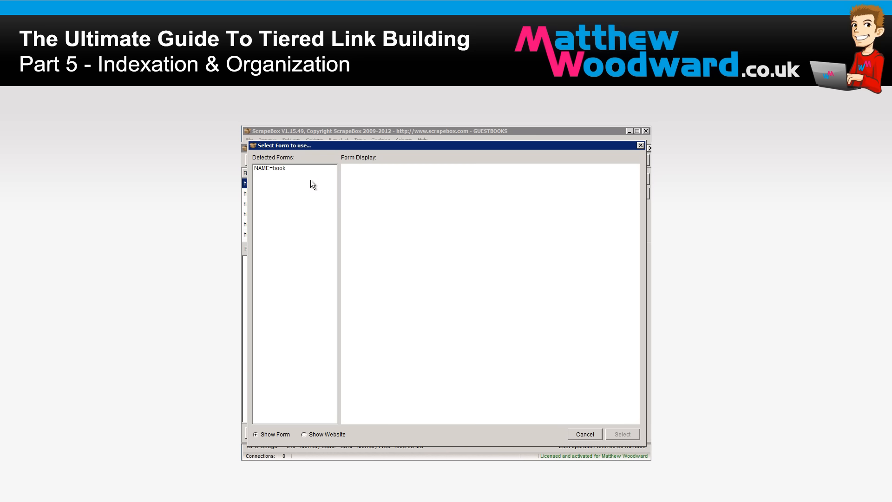
pyautogui.click(273, 167)
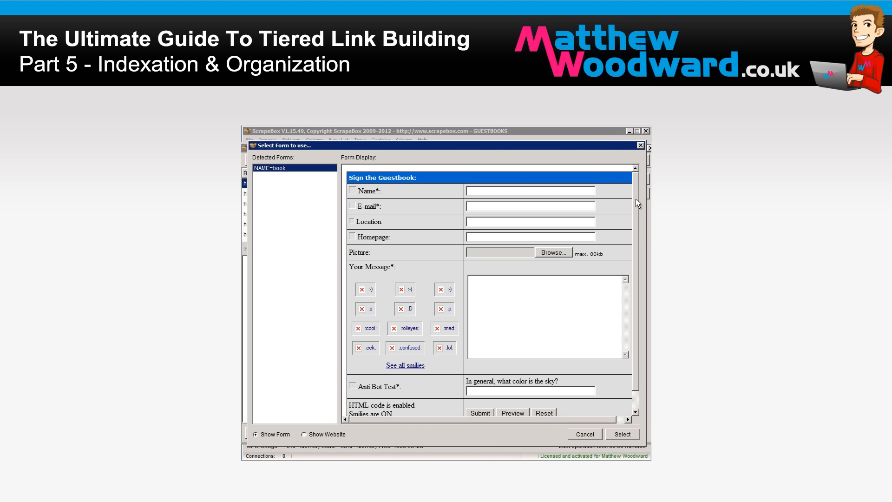
pyautogui.moveTo(636, 200); pyautogui.dragTo(643, 152)
pyautogui.click(623, 434)
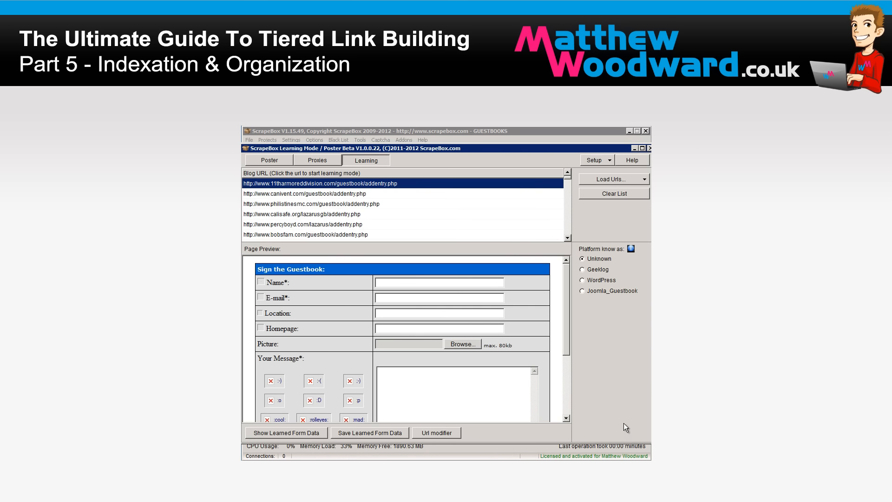
# Step: Assign $username to the guestbook form's Name field and $useremail to its E-mail field
pyautogui.click(390, 284)
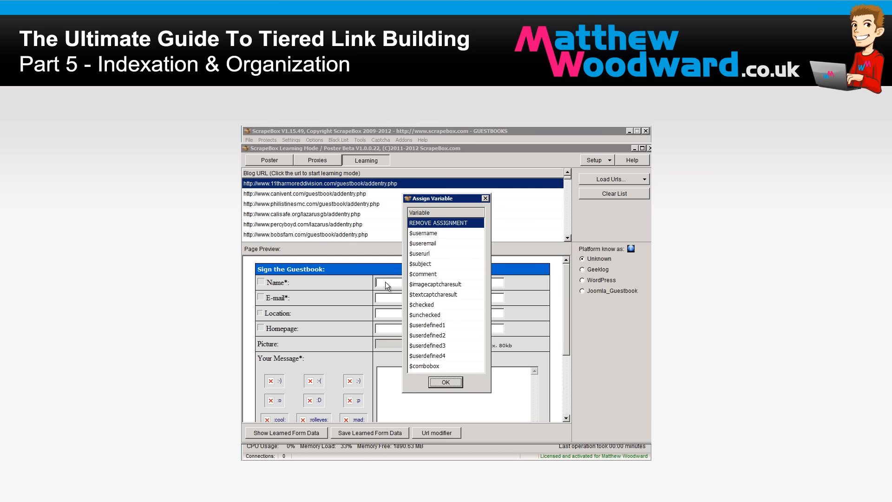
pyautogui.click(425, 233)
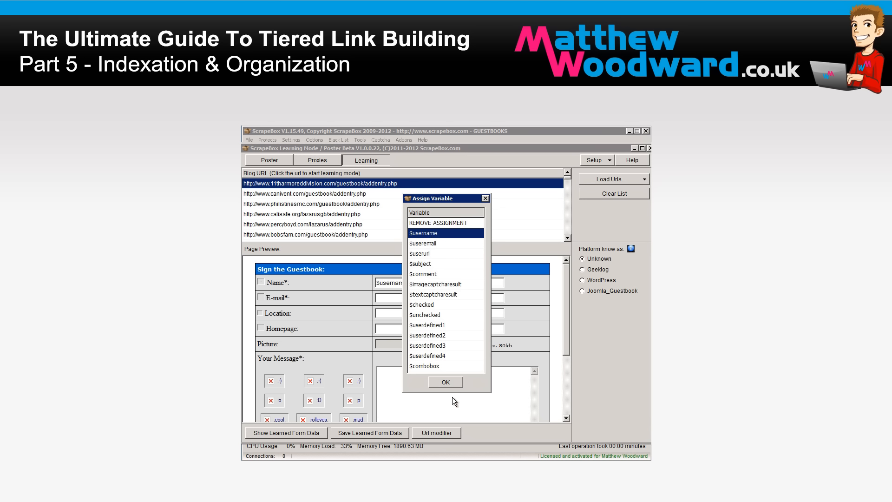
pyautogui.click(446, 382)
pyautogui.click(394, 299)
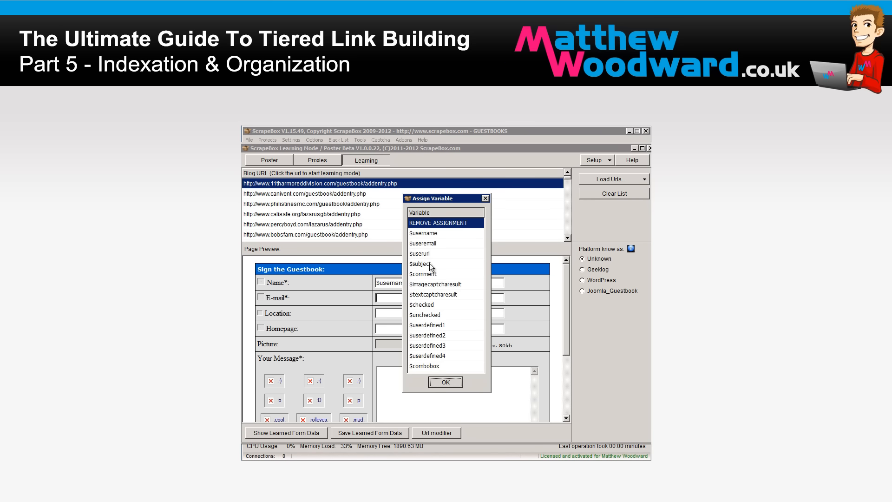
pyautogui.click(434, 242)
pyautogui.click(445, 383)
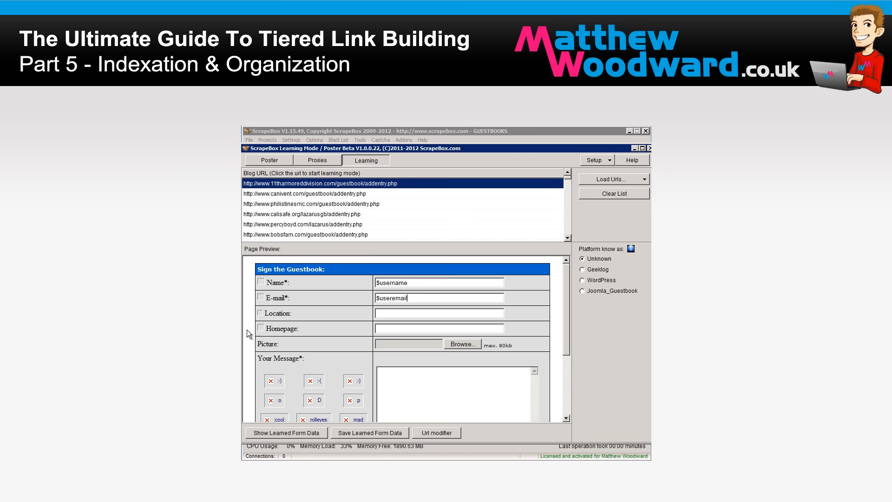
# Step: Assign $userurl to the guestbook form's Homepage field and $comment to its Your Message field
pyautogui.click(400, 328)
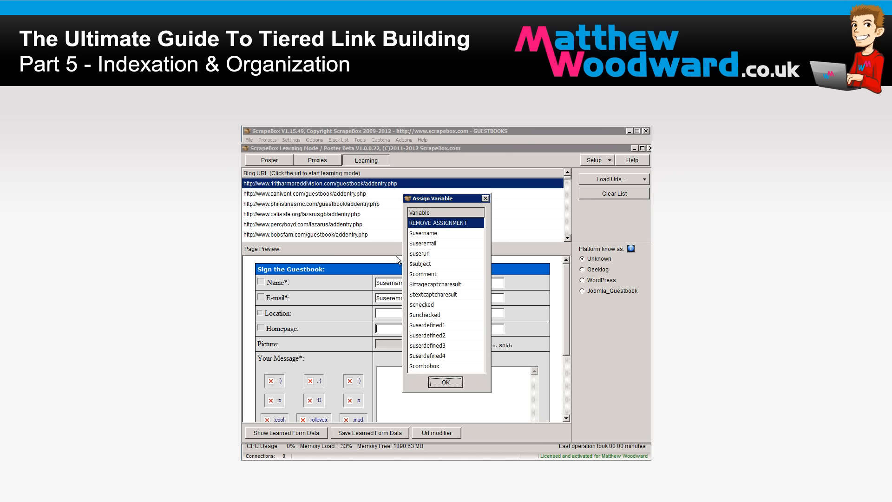
pyautogui.click(424, 255)
pyautogui.click(440, 382)
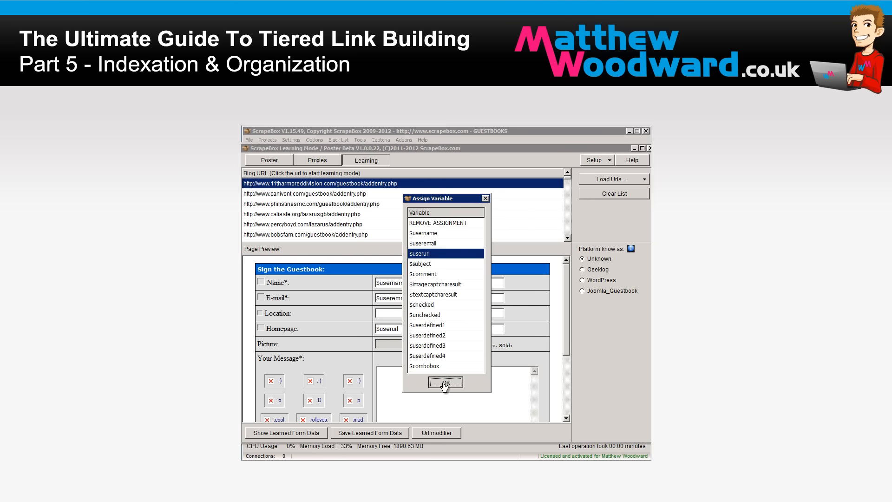
pyautogui.click(567, 377)
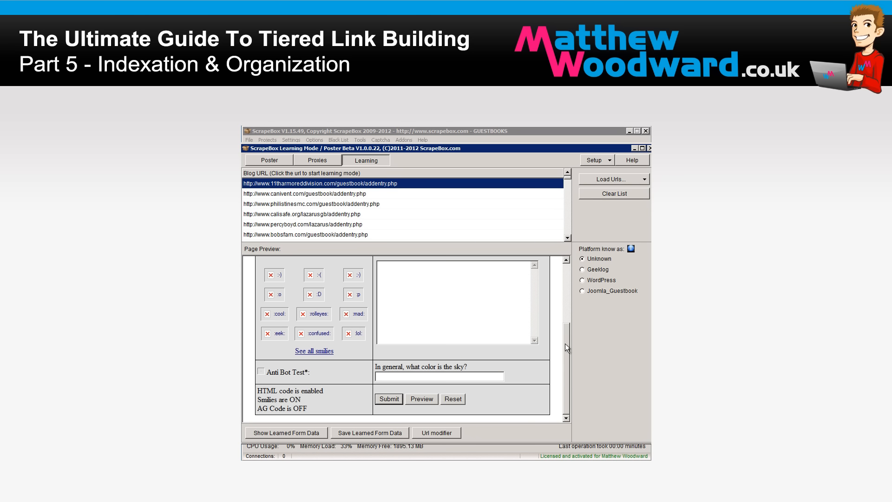
pyautogui.click(452, 297)
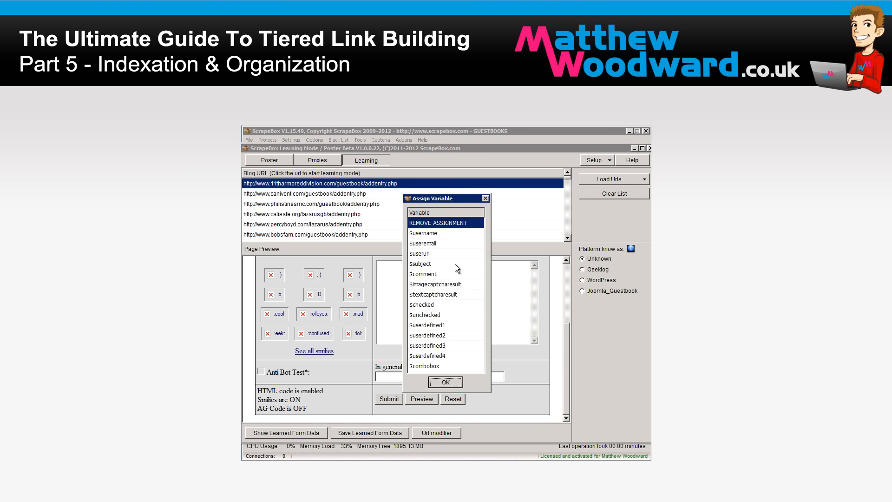
pyautogui.click(422, 274)
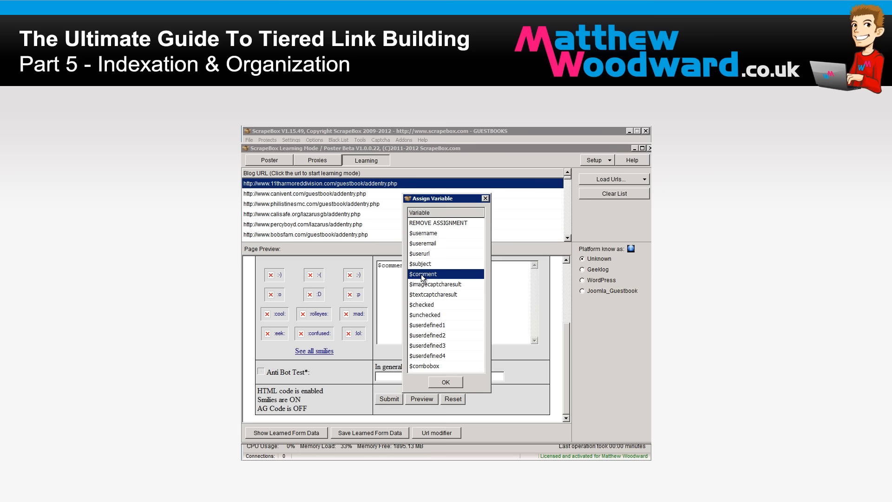
pyautogui.click(444, 382)
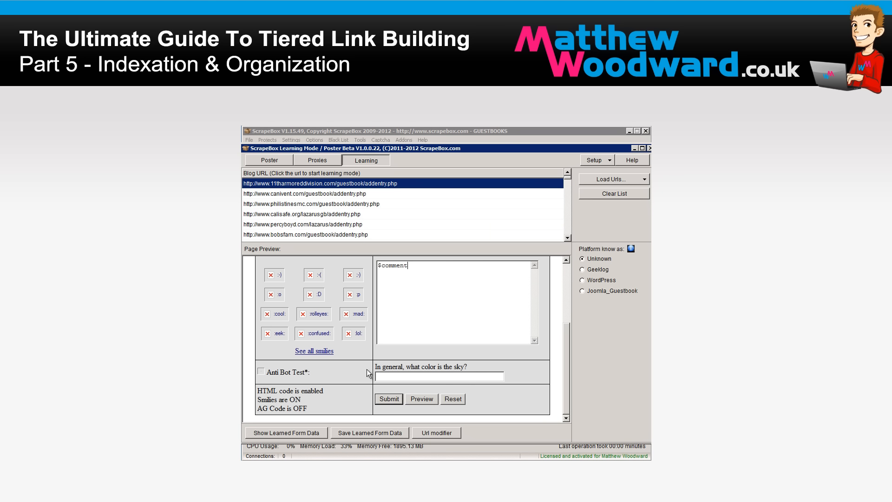
# Step: Define the code before and after the Anti Bot Test question as text captcha identifiers and assign $textcaptcharesult to its answer field
pyautogui.click(420, 367)
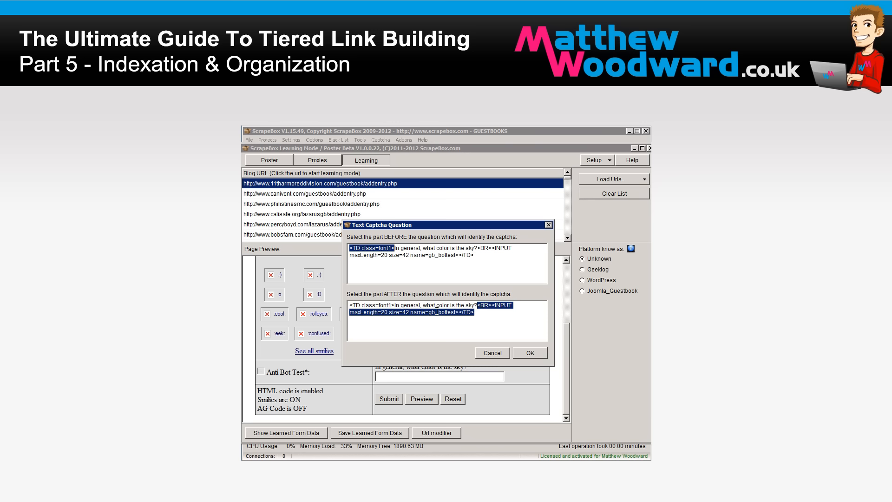
pyautogui.click(530, 353)
pyautogui.click(397, 376)
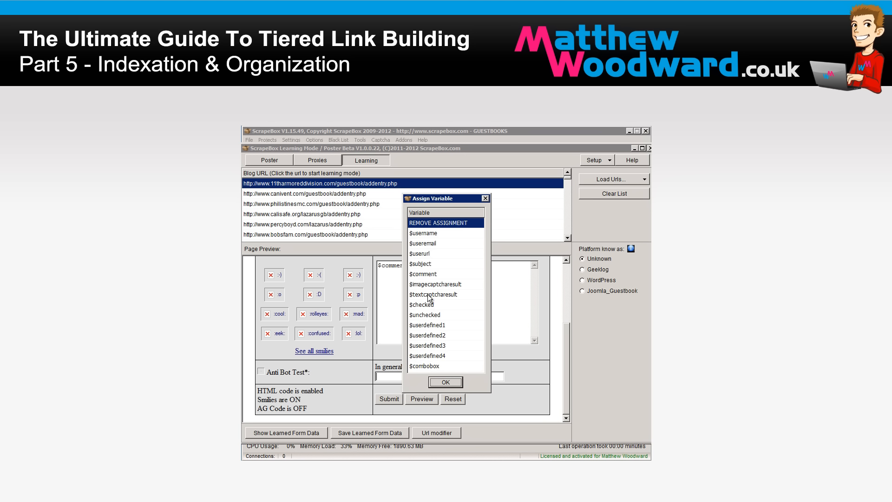
pyautogui.click(416, 294)
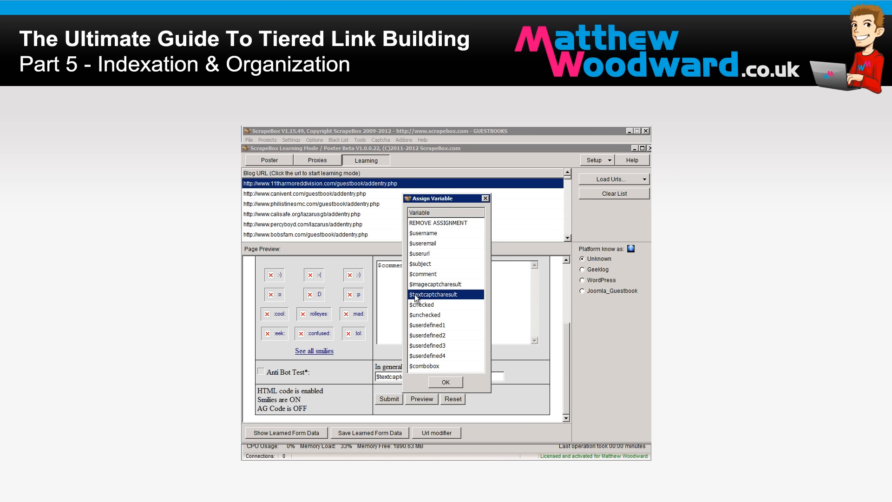
pyautogui.click(444, 382)
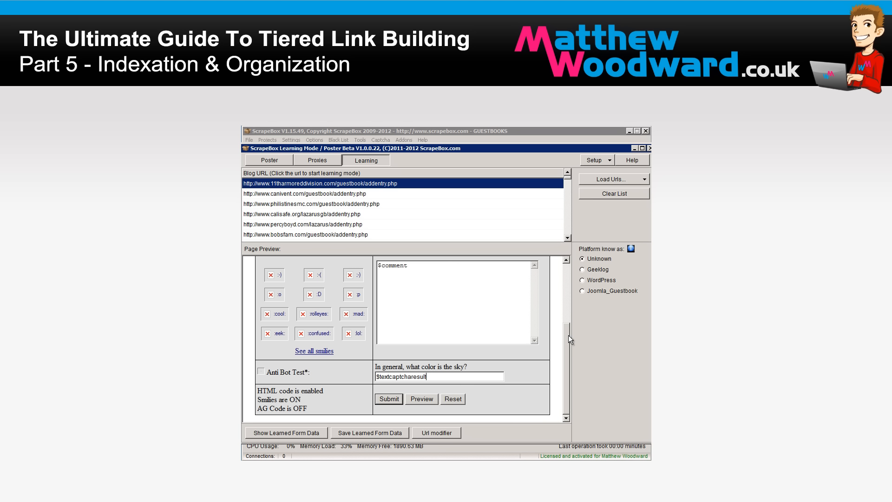
pyautogui.moveTo(568, 336); pyautogui.dragTo(563, 373)
# Step: Start learning mode on the canivent.com guestbook, use its NAME=book form, and check the variables assigned to all its fields
pyautogui.click(307, 194)
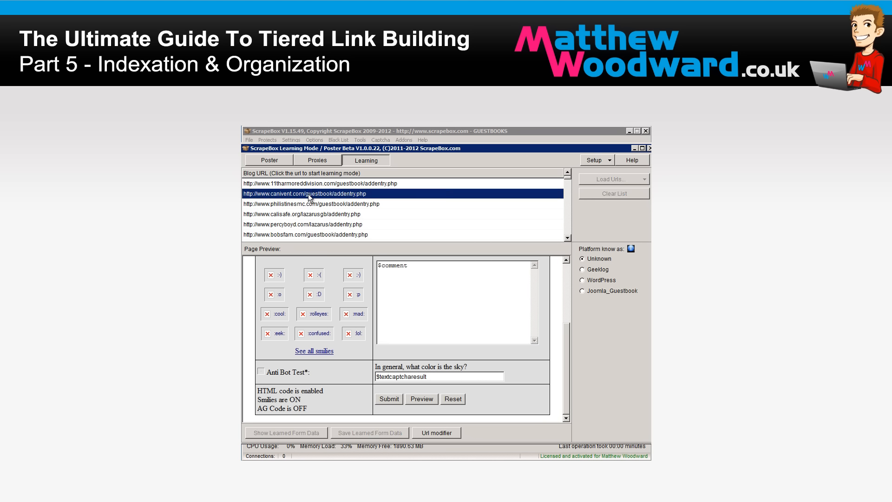
pyautogui.click(271, 169)
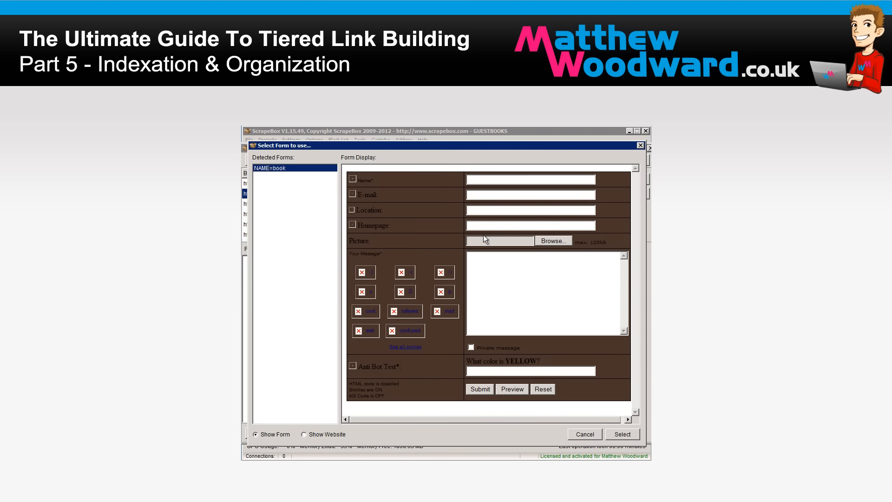
pyautogui.click(622, 433)
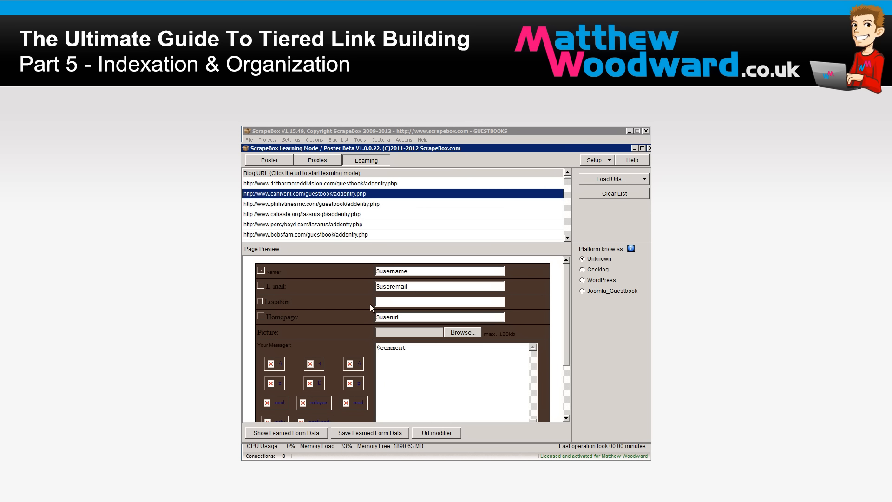
pyautogui.moveTo(566, 322); pyautogui.dragTo(567, 372)
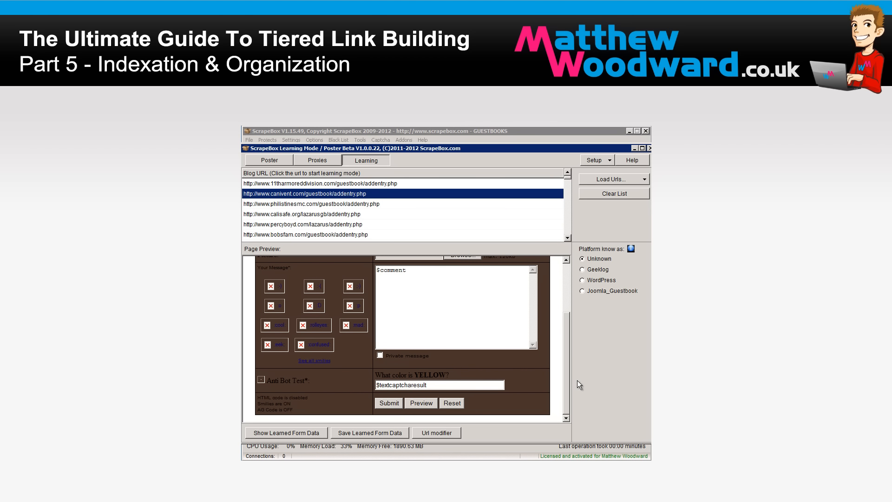
pyautogui.moveTo(567, 358); pyautogui.dragTo(567, 310)
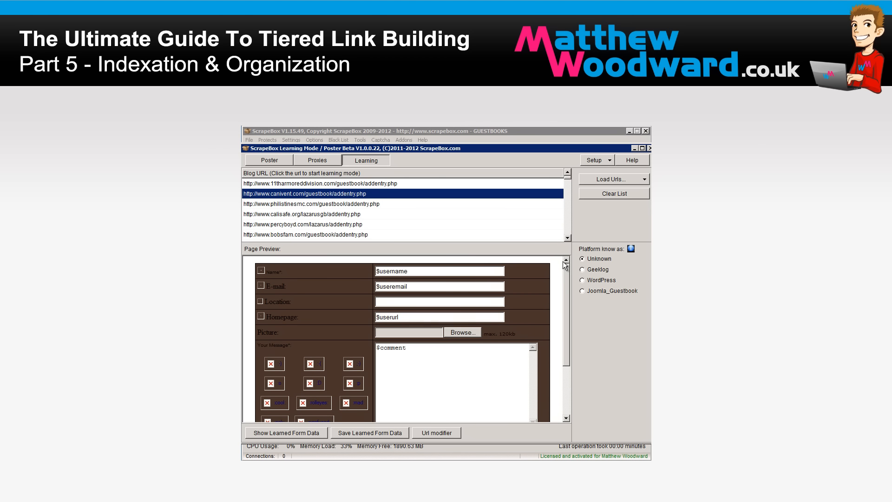
# Step: Preview the NAME=book forms of the philistinesmc.com and calisafe.org guestbooks, closing each without selecting it
pyautogui.click(340, 209)
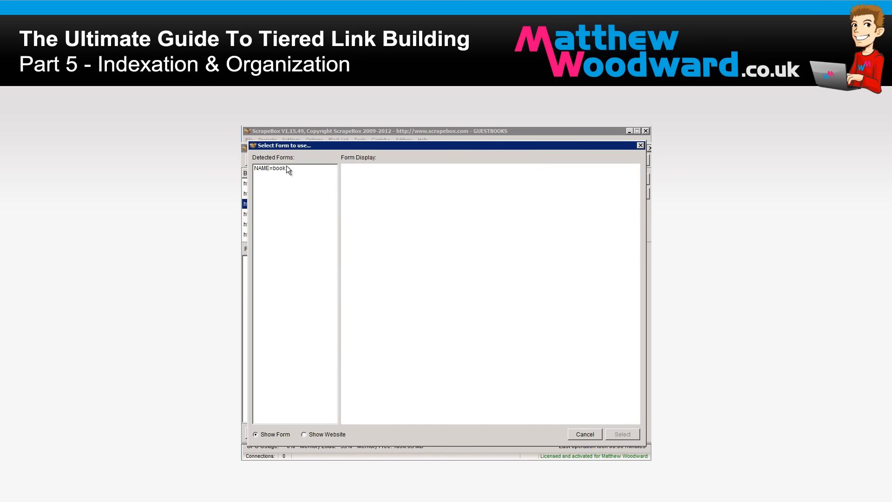
pyautogui.click(284, 167)
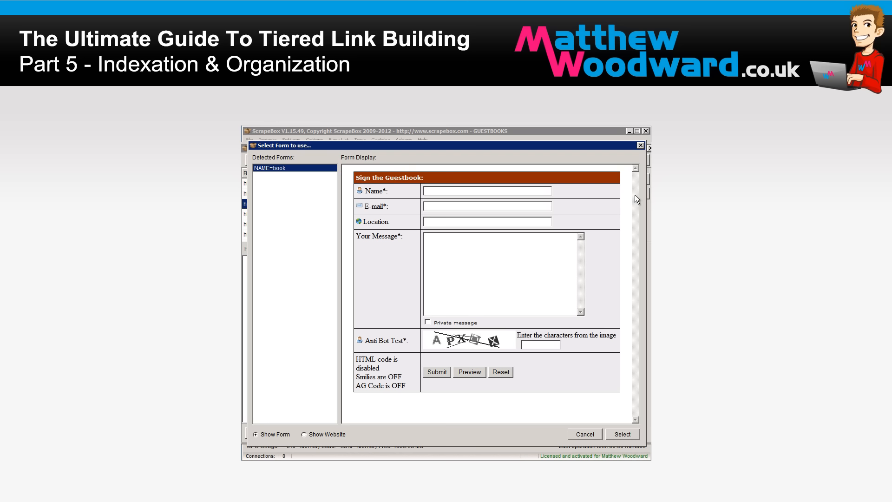
pyautogui.click(639, 146)
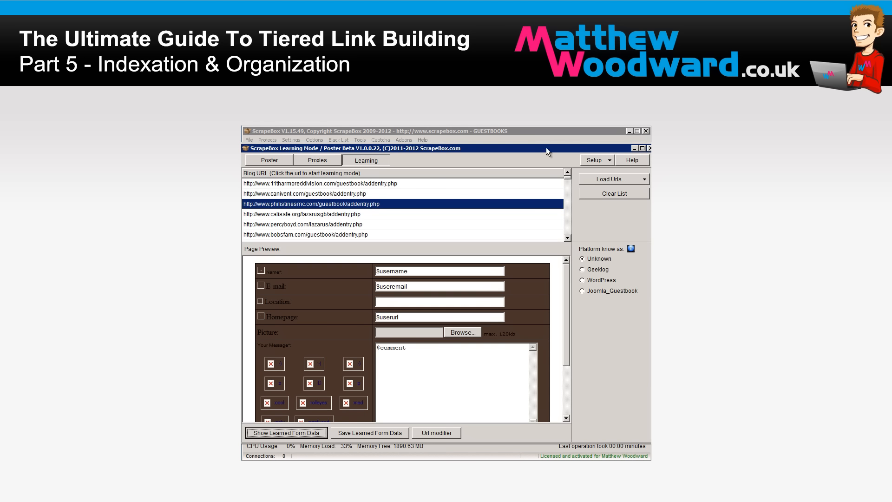
pyautogui.click(317, 215)
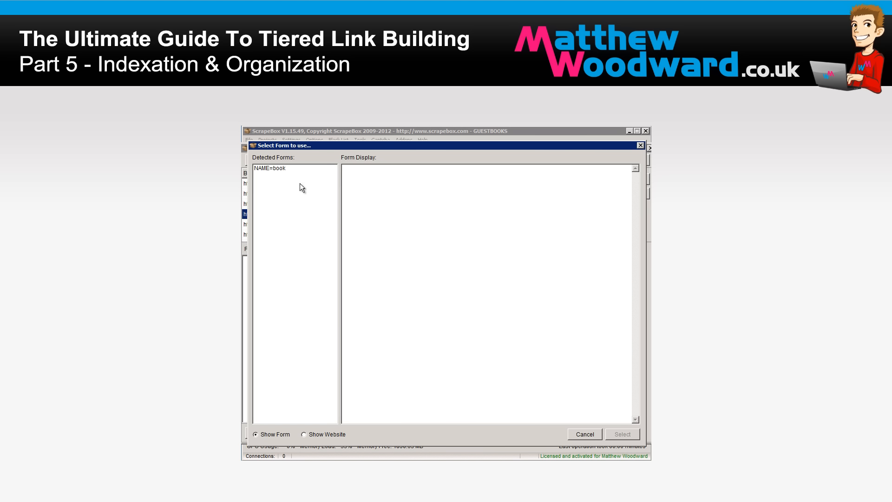
pyautogui.click(278, 168)
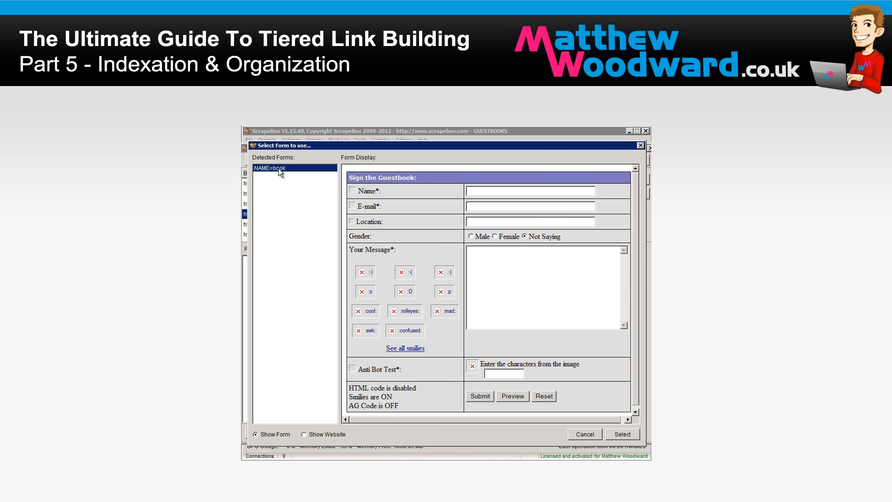
pyautogui.click(639, 145)
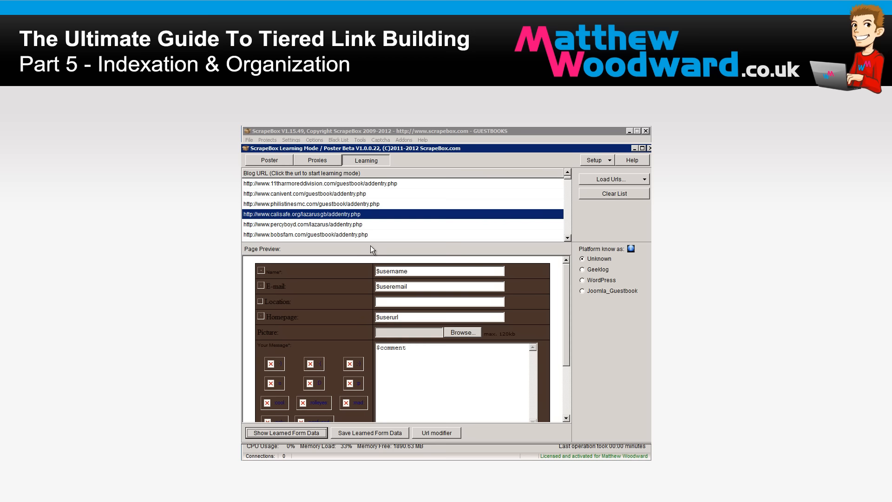
# Step: Start learning mode on the fifth guestbook URL, use its NAME=book form, and check the variables assigned through the Anti Bot Test
pyautogui.click(319, 224)
pyautogui.click(284, 168)
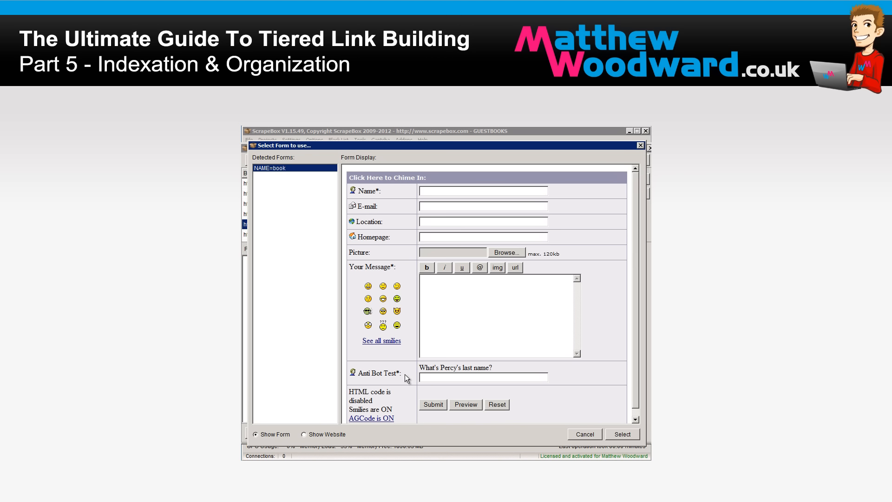
pyautogui.click(620, 433)
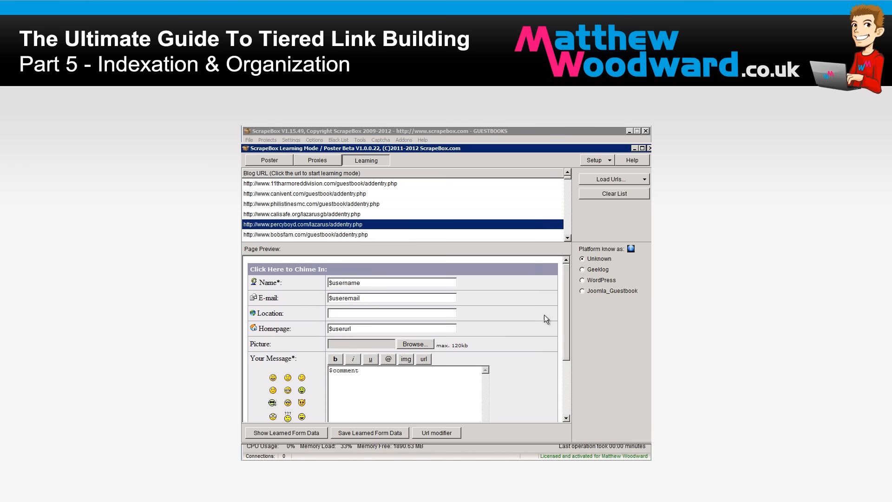
pyautogui.moveTo(565, 294); pyautogui.dragTo(568, 356)
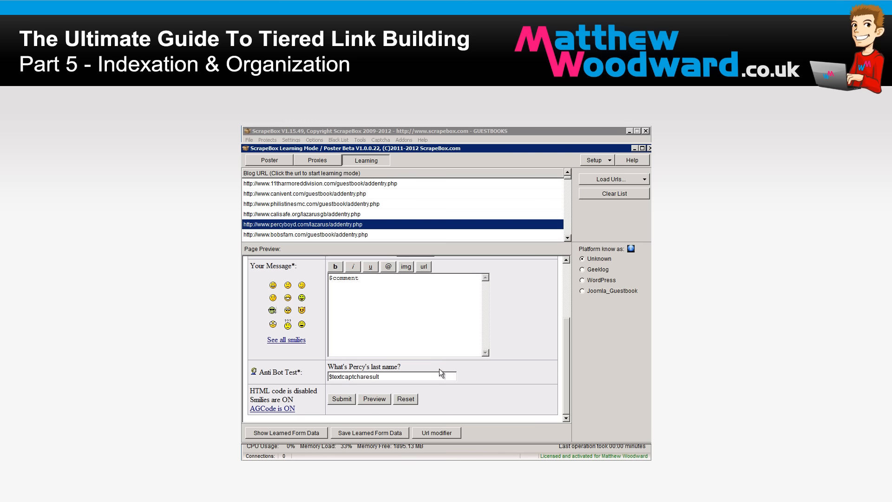
pyautogui.moveTo(565, 338); pyautogui.dragTo(566, 264)
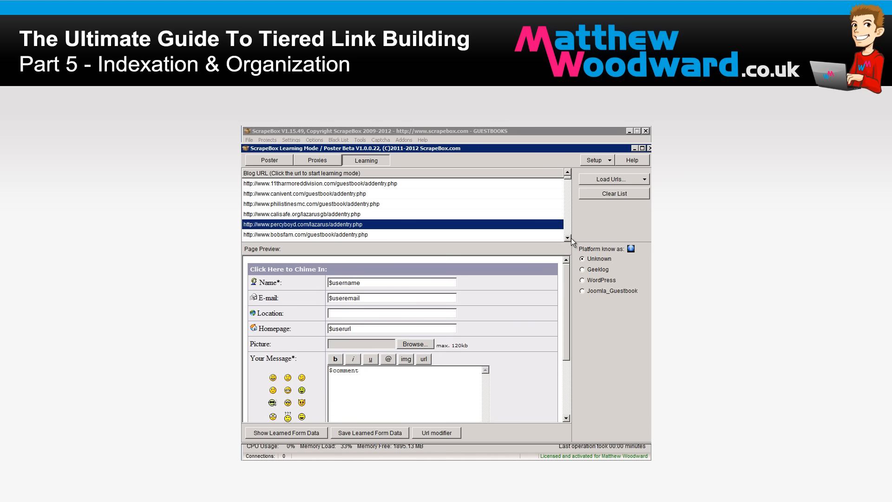
# Step: Start learning mode on the bobsfam.com guestbook, use its NAME=book form, and check the variables assigned to its fields
pyautogui.click(567, 237)
pyautogui.click(568, 238)
pyautogui.click(340, 215)
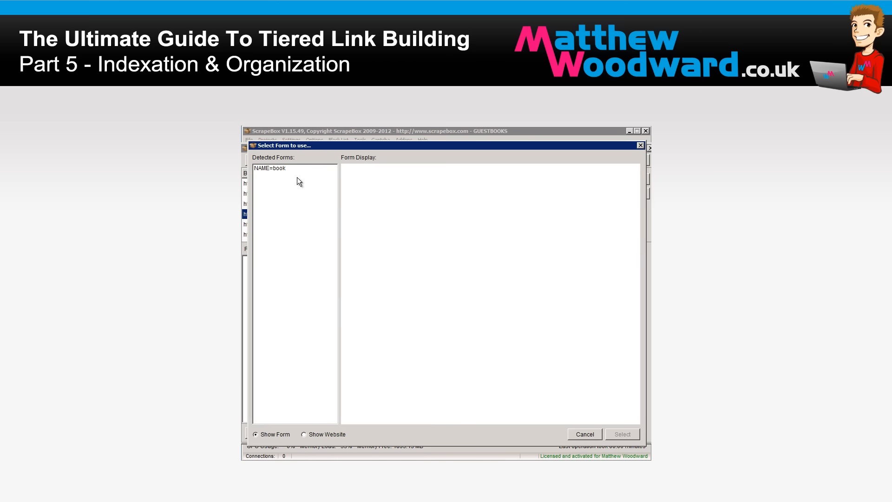
pyautogui.click(277, 168)
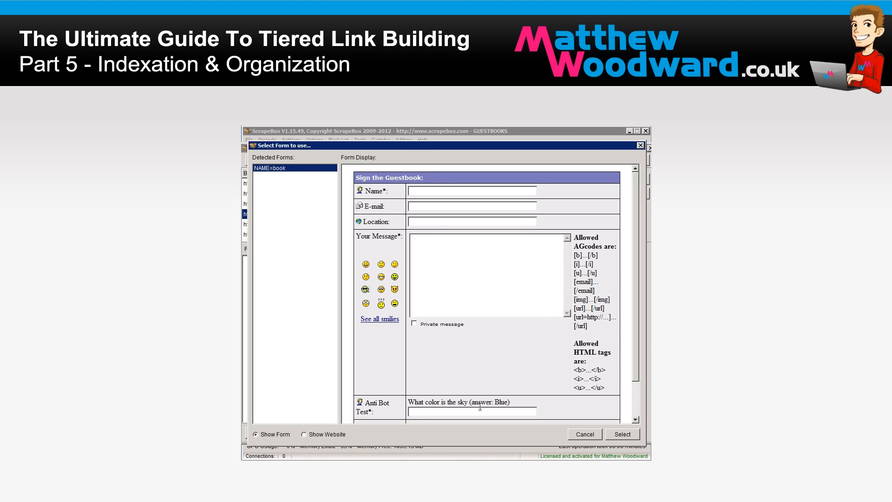
pyautogui.click(622, 434)
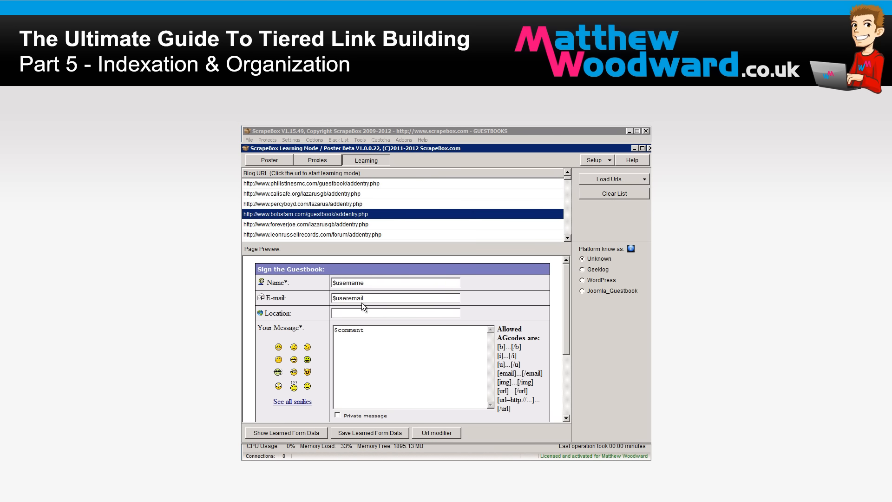
pyautogui.moveTo(563, 339); pyautogui.dragTo(567, 260)
# Step: Save the learned form data in the lazarus test folder as a text file named lazarous posting config
pyautogui.click(385, 433)
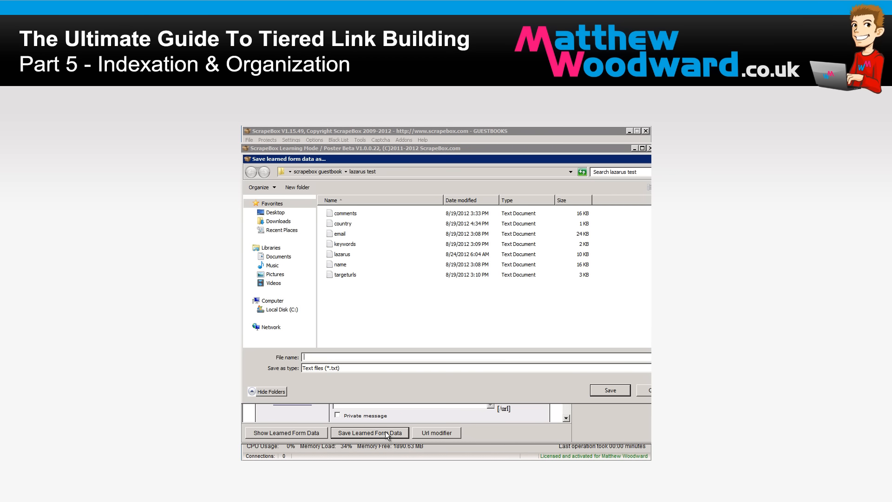
pyautogui.write('la')
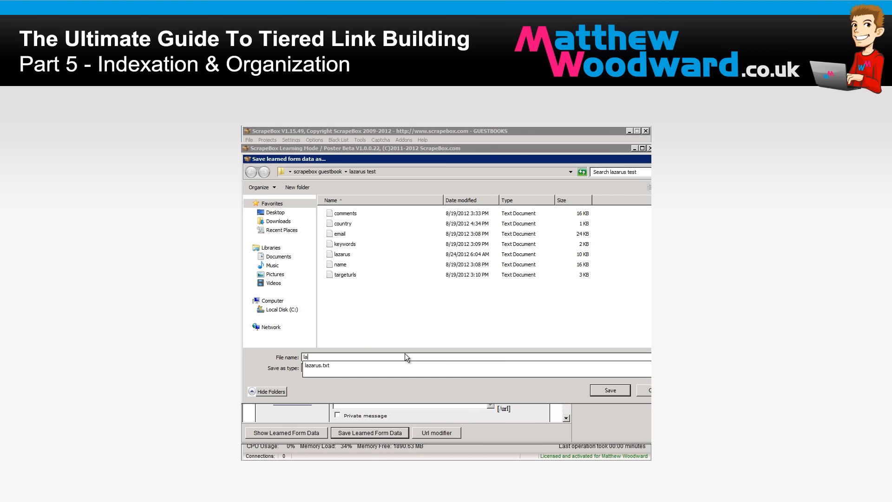
pyautogui.write('zarous posting config')
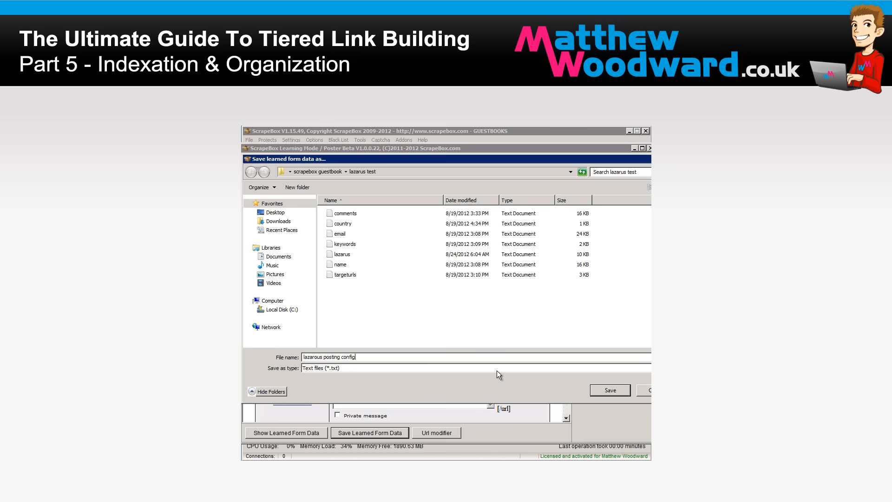
pyautogui.click(600, 389)
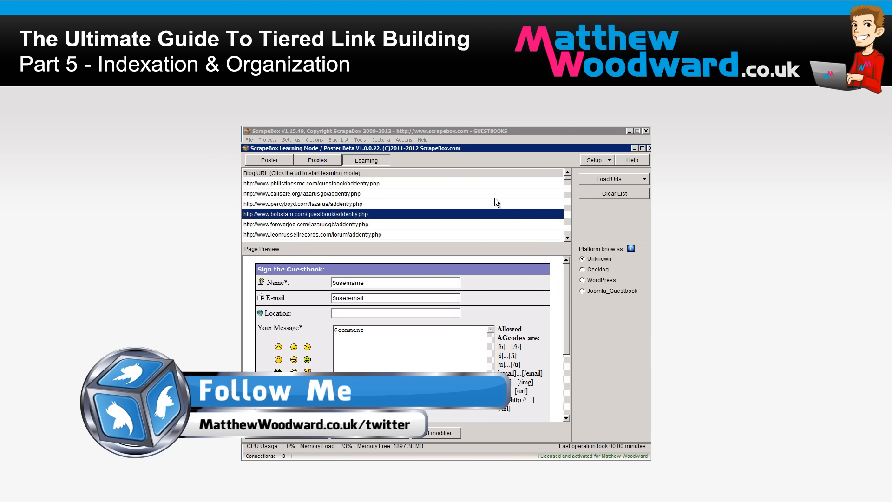
# Step: Load the lazarous posting config file from the lazarus test folder as the poster's definition file
pyautogui.click(275, 162)
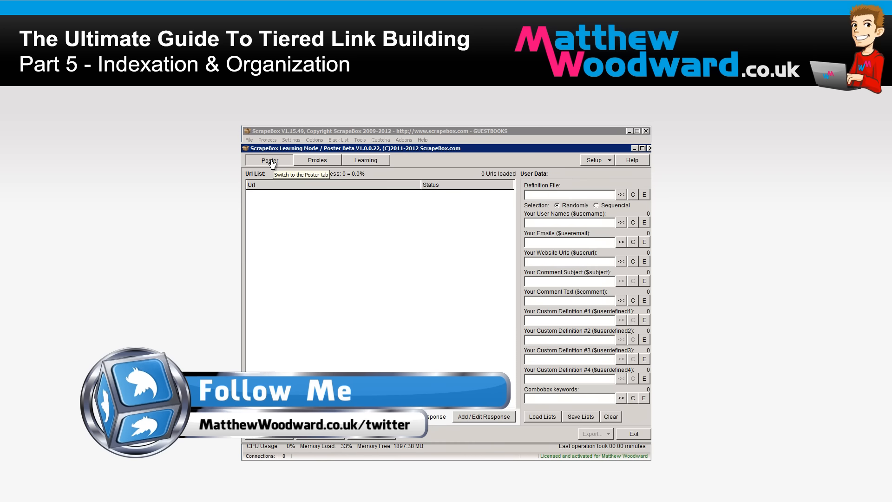
pyautogui.click(621, 194)
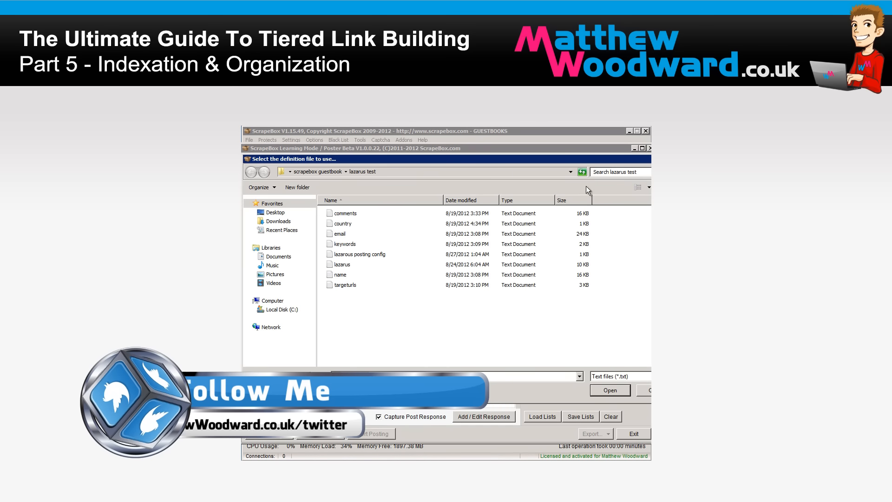
pyautogui.click(356, 257)
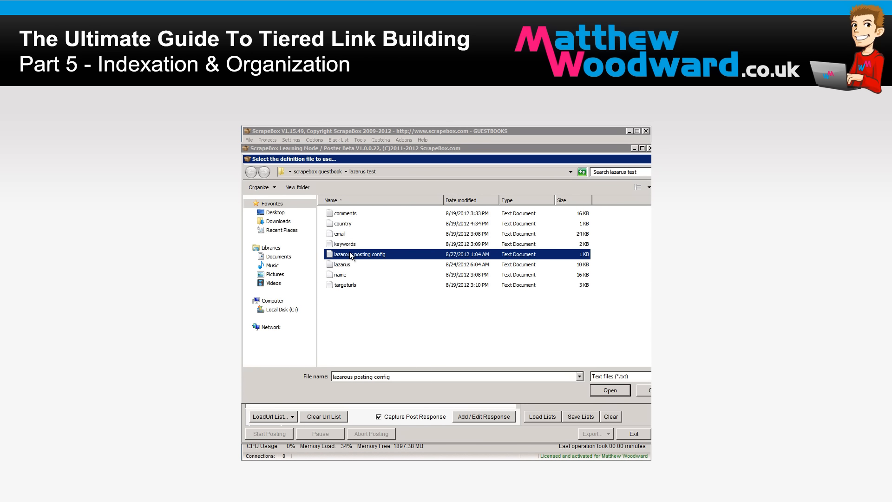
pyautogui.click(606, 389)
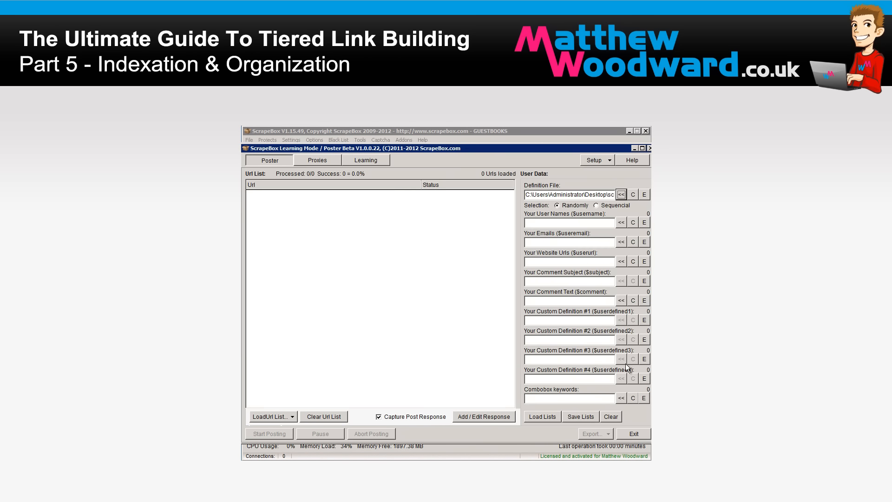
# Step: Load the name, email and comments text files as the poster's user names, emails and comment text
pyautogui.click(618, 223)
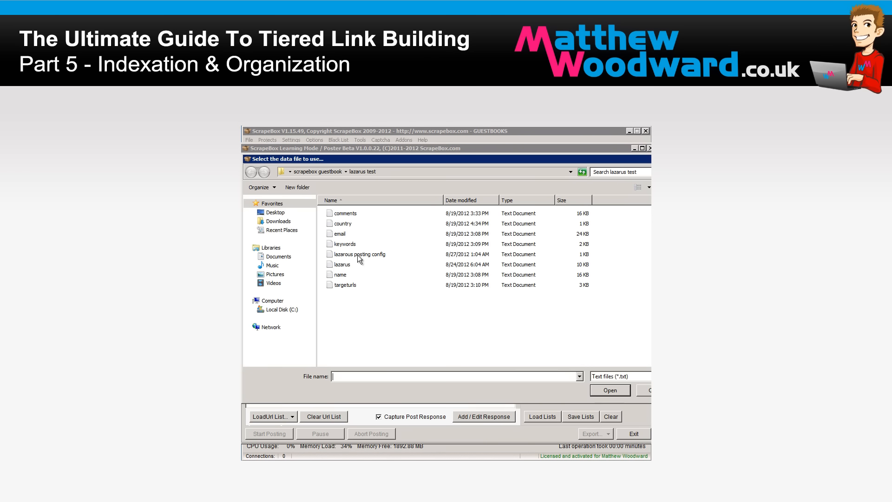
pyautogui.doubleClick(340, 276)
pyautogui.doubleClick(340, 234)
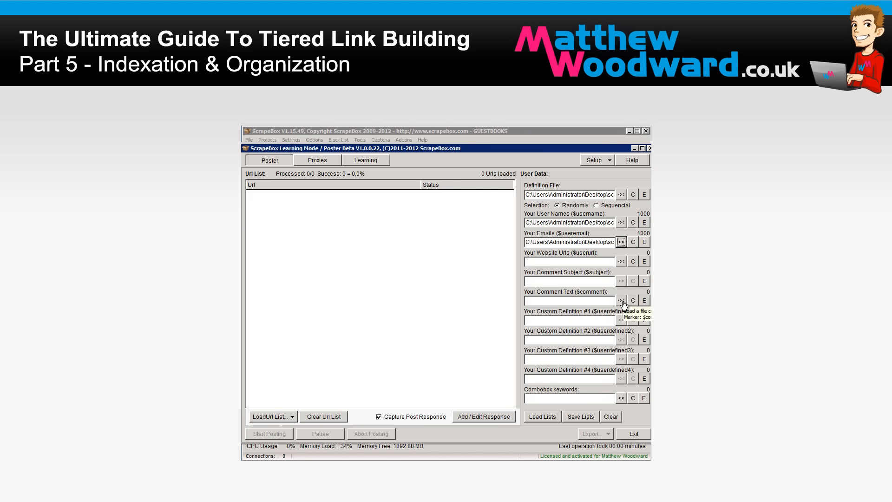
pyautogui.click(622, 300)
pyautogui.doubleClick(348, 215)
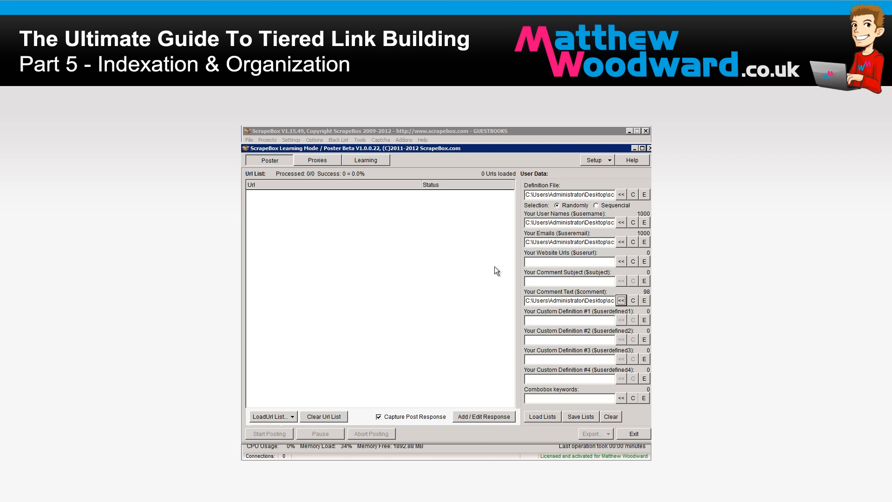
# Step: Load the lazarus text file as the poster's URL list and look through its entries
pyautogui.click(272, 417)
pyautogui.click(266, 426)
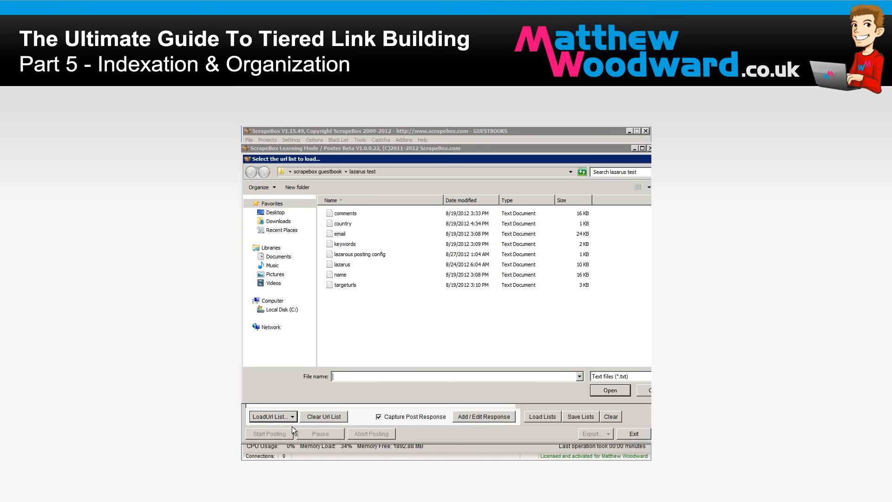
pyautogui.doubleClick(342, 264)
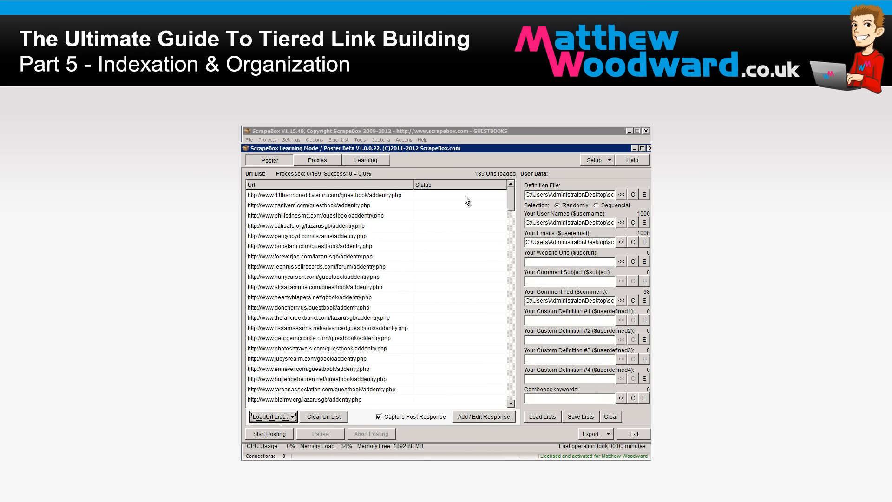
pyautogui.moveTo(509, 199); pyautogui.dragTo(517, 161)
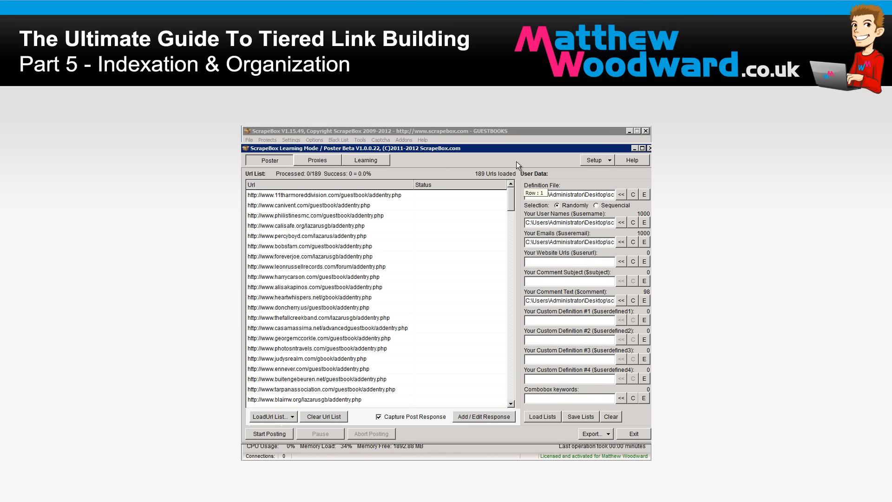
# Step: Review the learned bobsfam.com guestbook form, then return to the poster's loaded URL list
pyautogui.click(374, 162)
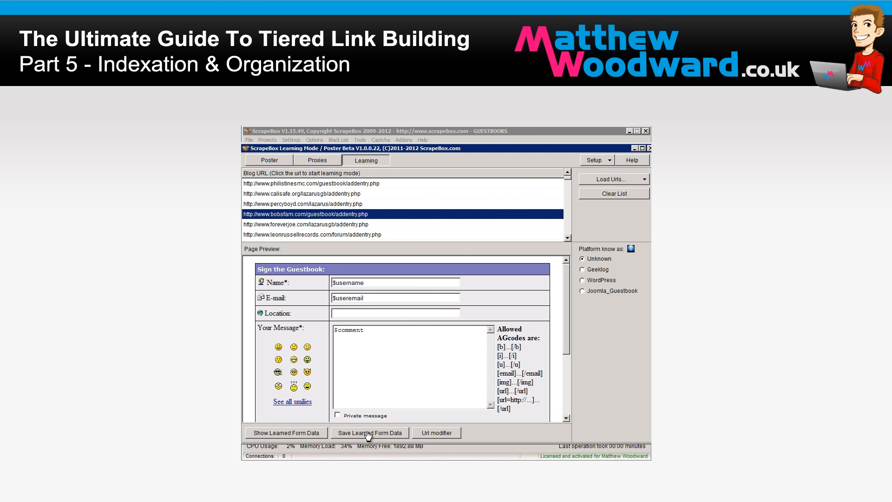
pyautogui.click(281, 160)
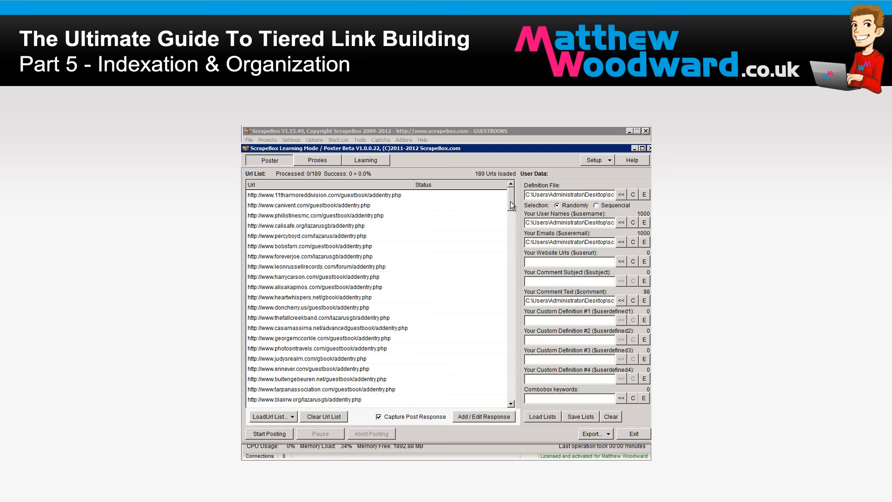
pyautogui.moveTo(510, 205)
pyautogui.mouseDown()
pyautogui.moveTo(511, 385)
pyautogui.moveTo(513, 192)
pyautogui.mouseUp()
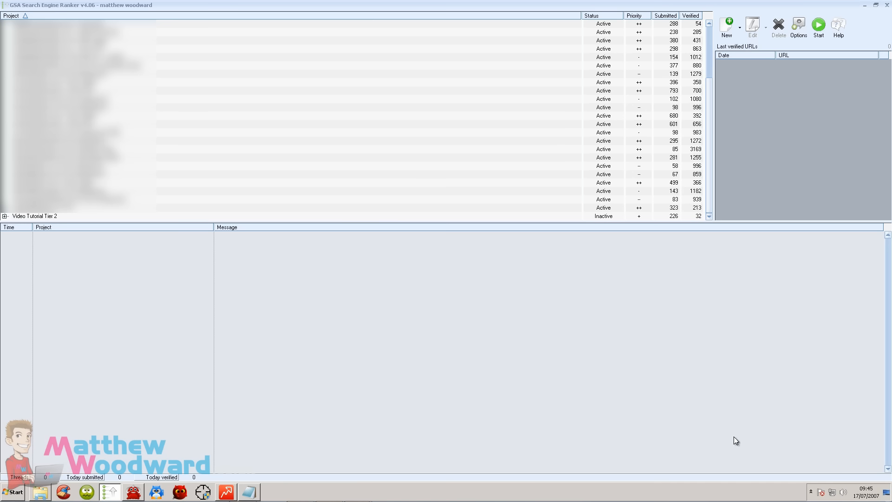
# Step: Switch to GSA Search Engine Ranker and create a new project that submits only to Guestbook sites
pyautogui.click(740, 26)
pyautogui.click(733, 54)
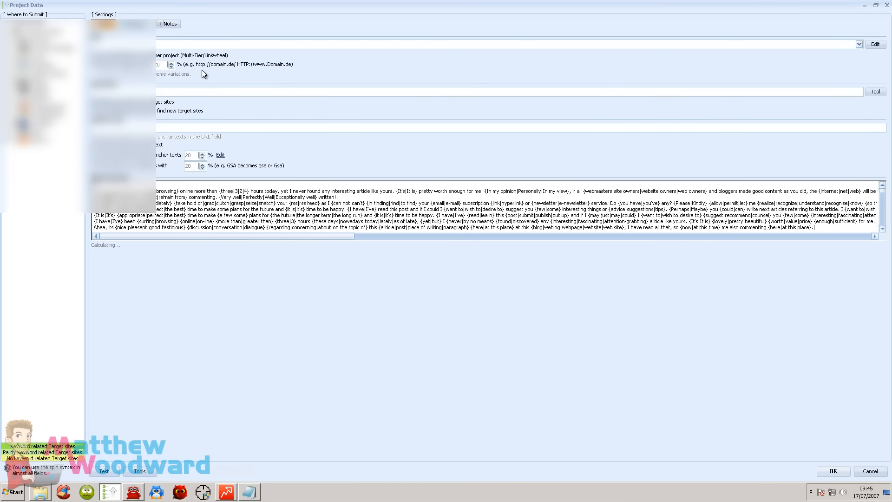
pyautogui.click(16, 31)
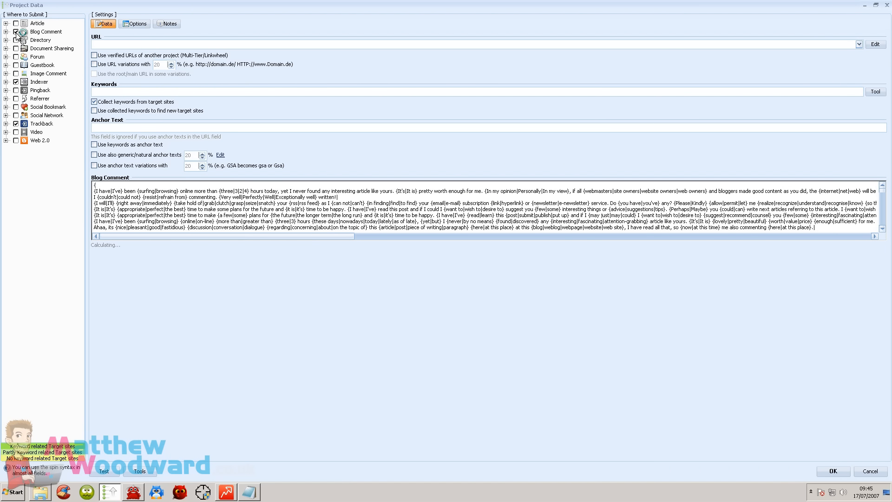
pyautogui.click(16, 31)
pyautogui.click(16, 82)
pyautogui.click(16, 124)
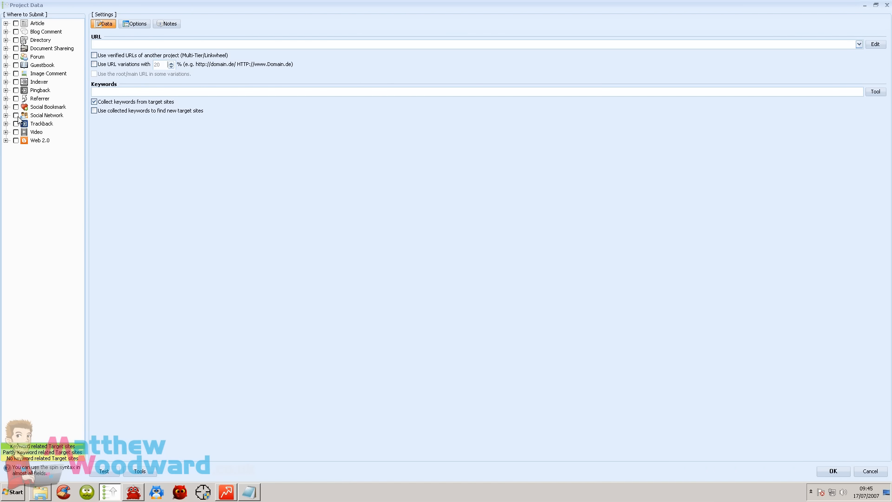
pyautogui.click(16, 65)
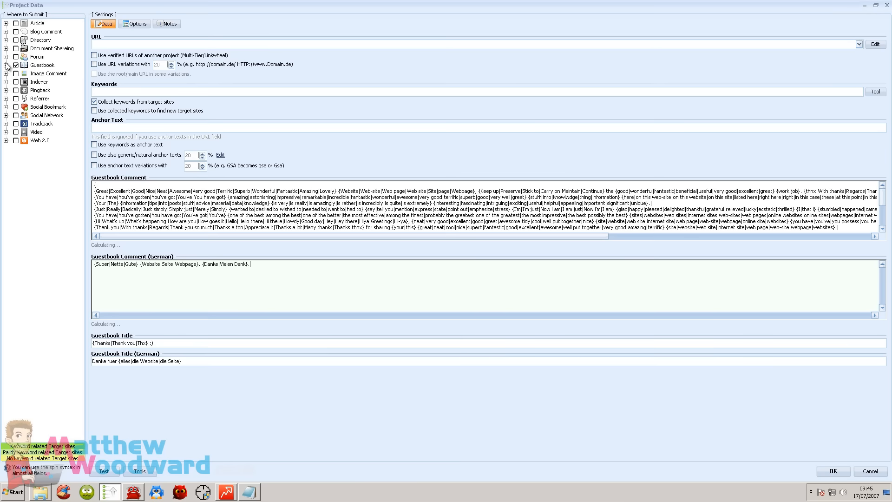
# Step: Examine the individual guestbook platforms included in the Guestbook category, then collapse the list
pyautogui.click(6, 65)
pyautogui.moveTo(79, 63); pyautogui.dragTo(89, 21)
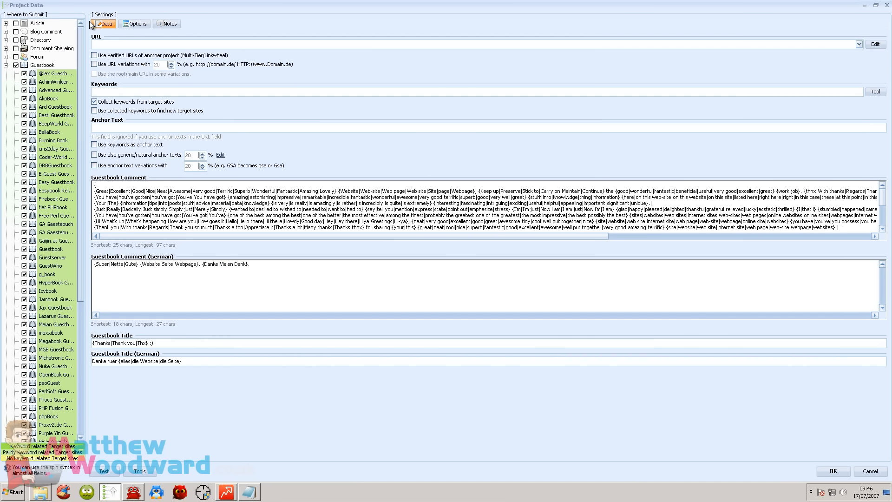
pyautogui.click(6, 65)
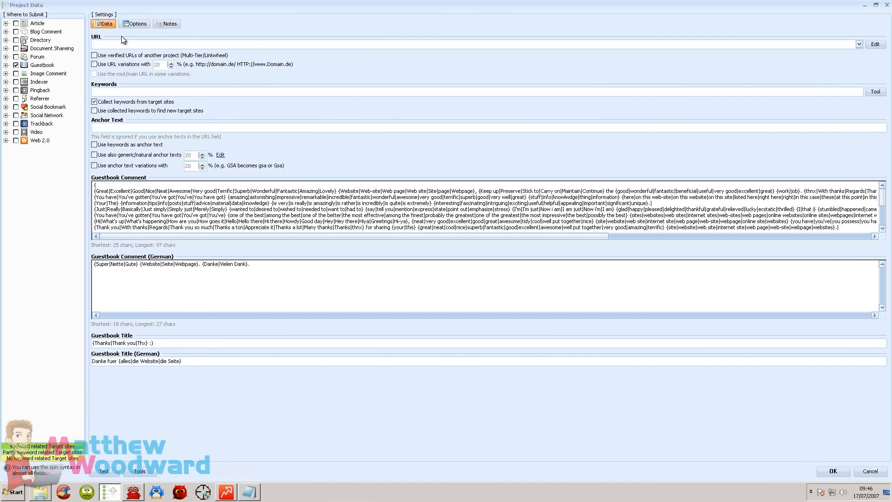
# Step: Import the project URLs from a text file in the video documents folder, adding those already in the box anyway
pyautogui.click(876, 45)
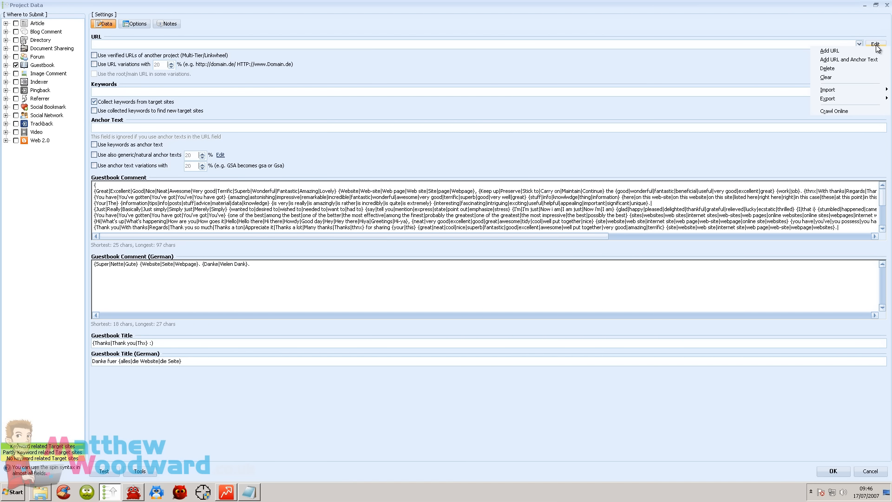
pyautogui.moveTo(838, 90)
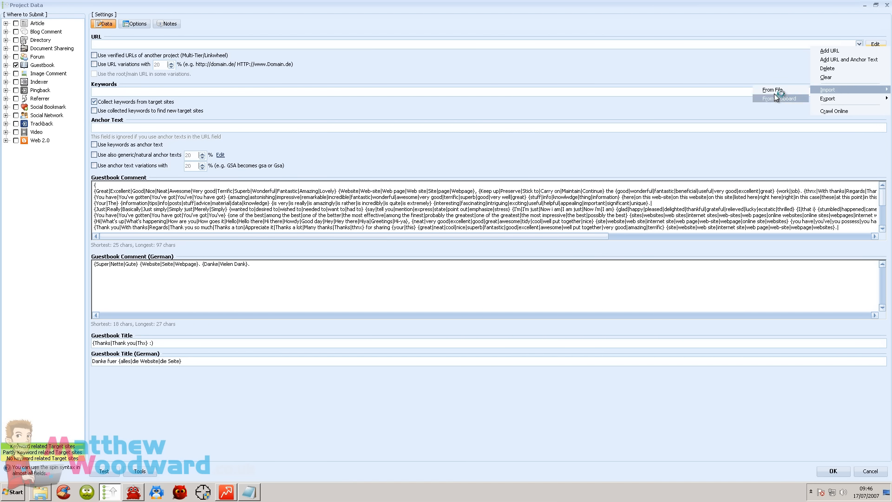
pyautogui.click(771, 90)
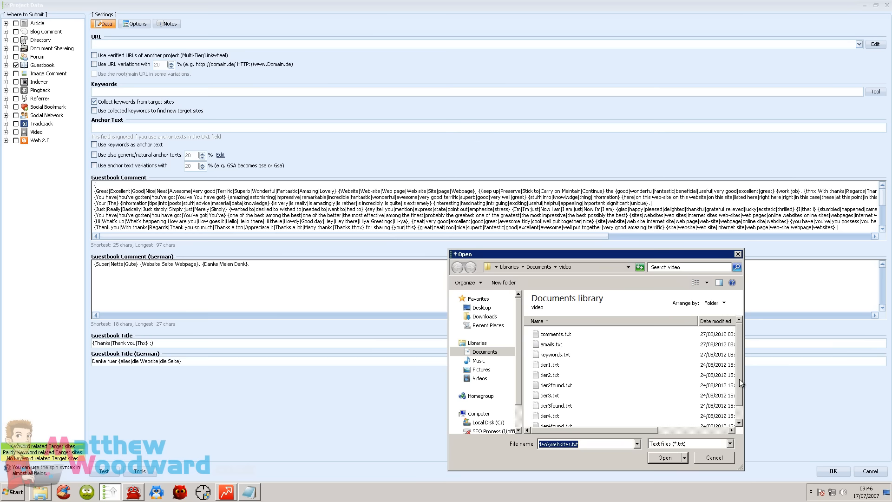
pyautogui.scroll(-1, 740, 378)
pyautogui.doubleClick(556, 422)
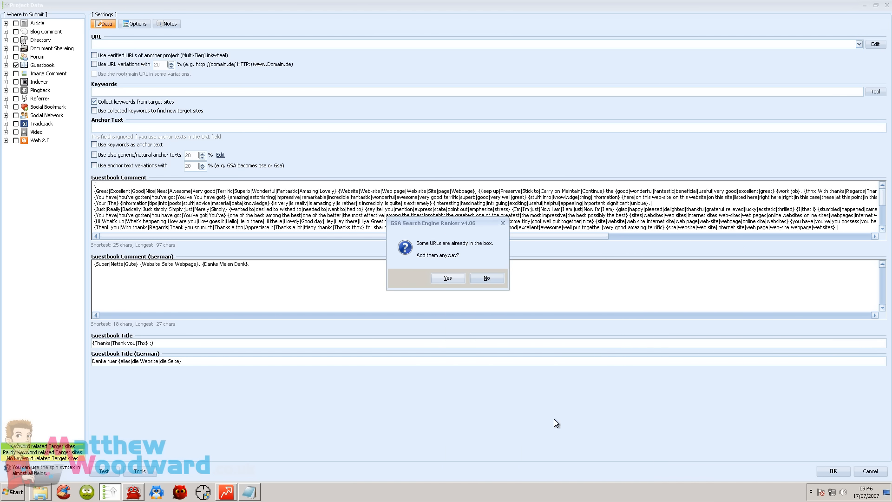
pyautogui.click(452, 280)
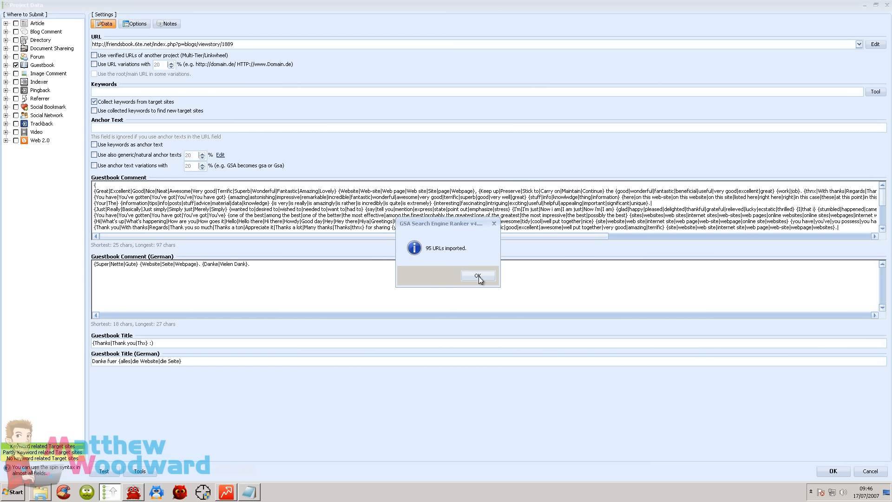
pyautogui.click(477, 275)
# Step: Paste the comma-separated payday loan keyword list into Keywords and its pipe-separated spin version into Anchor Text
pyautogui.click(209, 91)
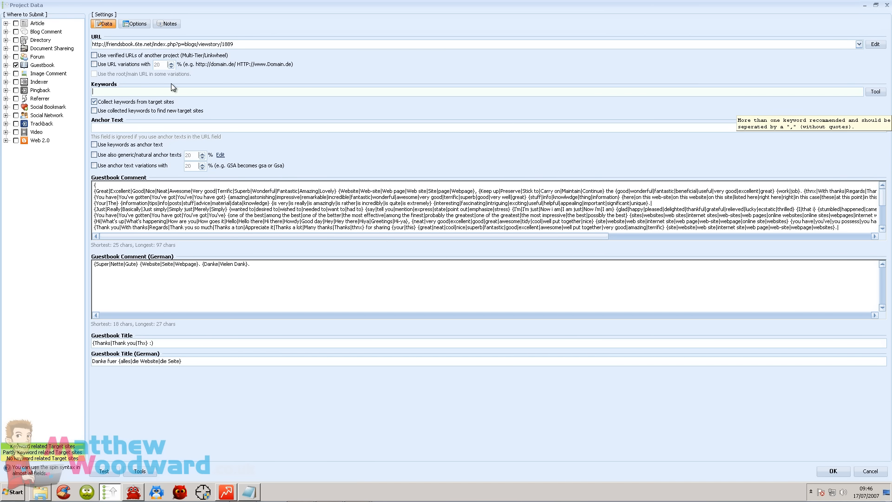
pyautogui.hotkey('ctrl', 'v')
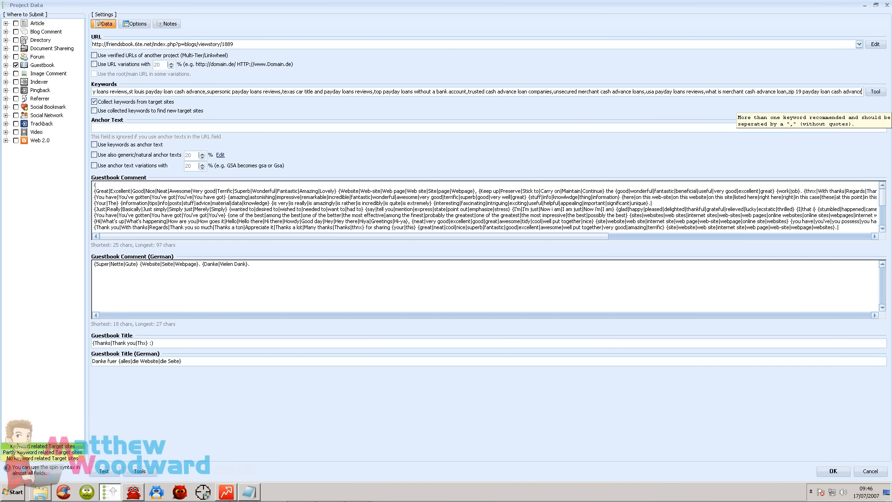
pyautogui.click(163, 126)
pyautogui.hotkey('ctrl', 'v')
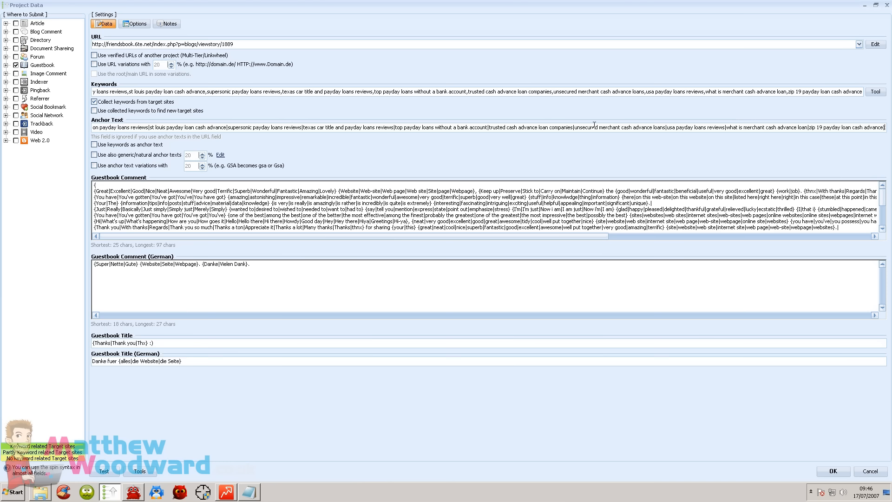
# Step: Enable keywords as anchor text, generic/natural anchor texts at 20 % and anchor text variations at 20 %
pyautogui.click(95, 144)
pyautogui.click(94, 155)
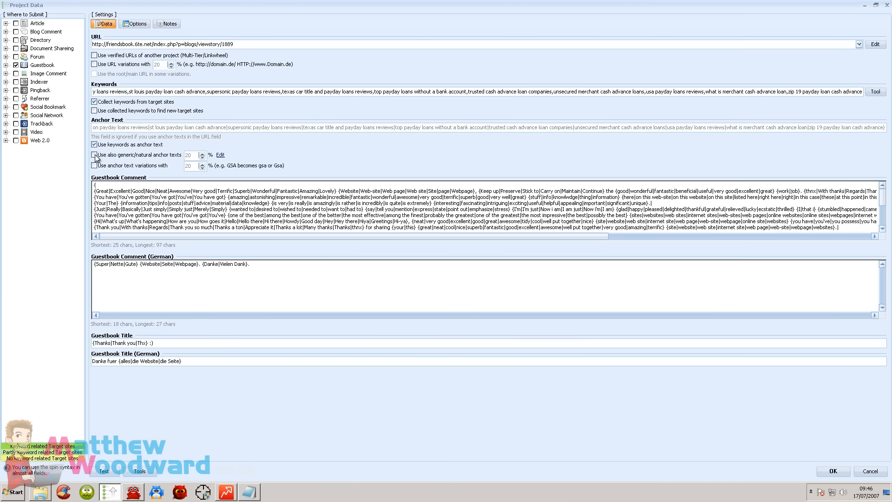
pyautogui.click(94, 165)
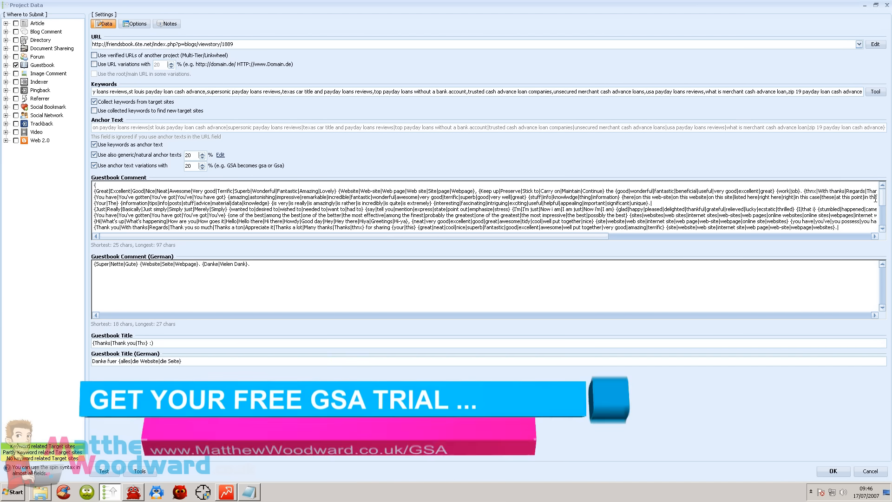
# Step: Replace both the Guestbook Comment and the German Guestbook Comment with the prepared spin-syntax comments
pyautogui.moveTo(882, 200)
pyautogui.mouseDown()
pyautogui.moveTo(882, 229)
pyautogui.moveTo(881, 190)
pyautogui.mouseUp()
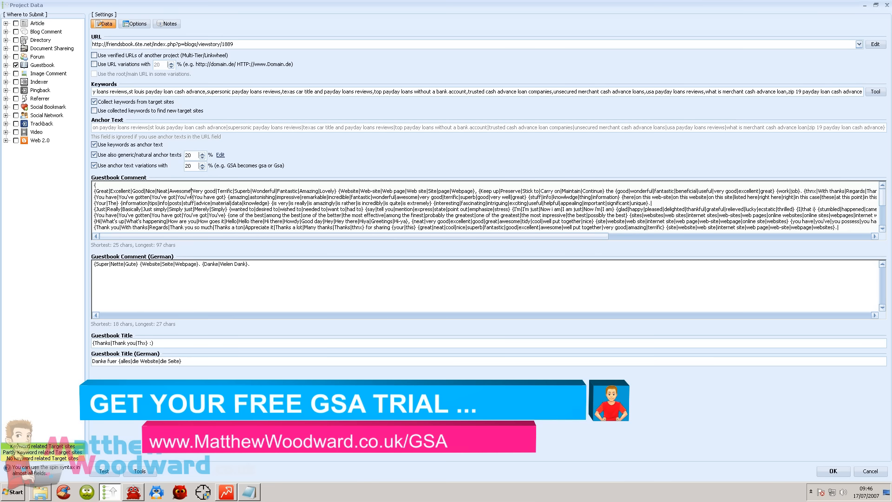
pyautogui.click(250, 492)
pyautogui.click(282, 215)
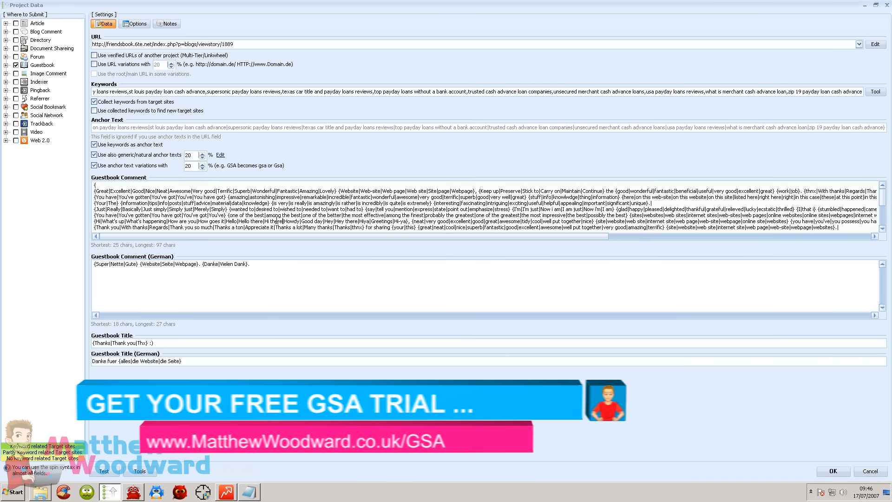
pyautogui.hotkey('ctrl', 'a')
pyautogui.hotkey('ctrl', 'v')
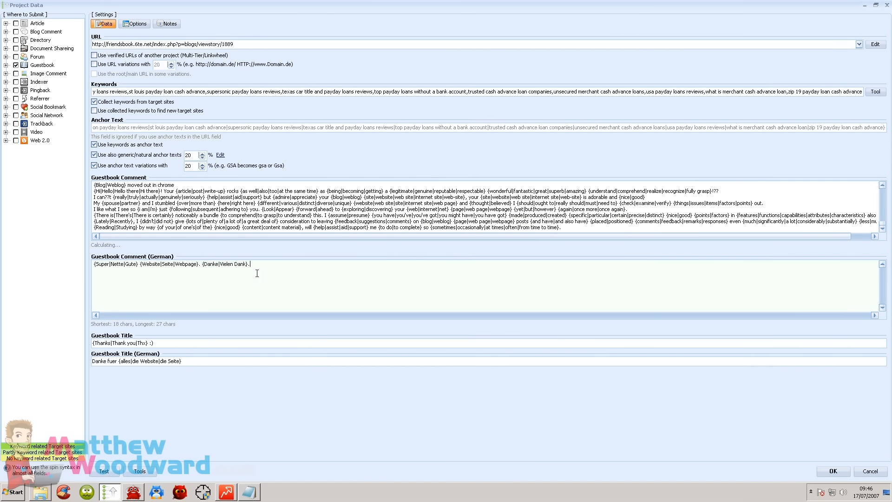
pyautogui.click(272, 276)
pyautogui.hotkey('ctrl', 'a')
pyautogui.hotkey('ctrl', 'v')
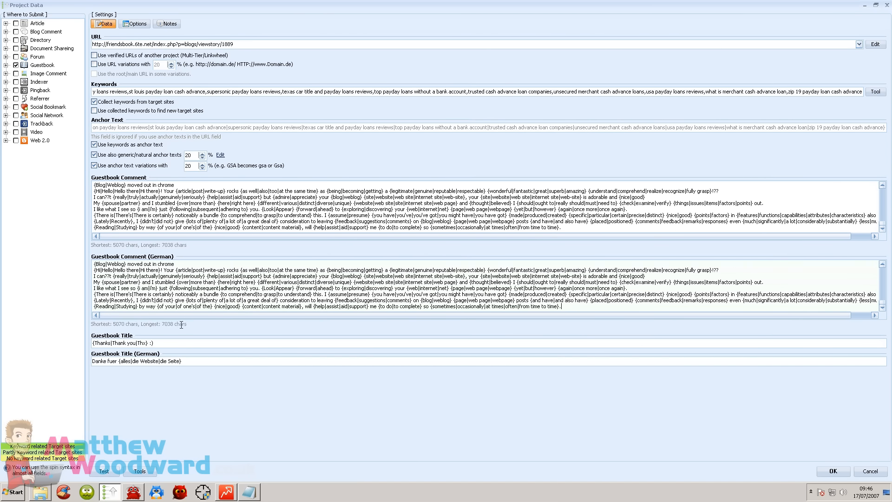
# Step: In the project options, turn off analysing and posting to competitors' backlinks
pyautogui.click(131, 23)
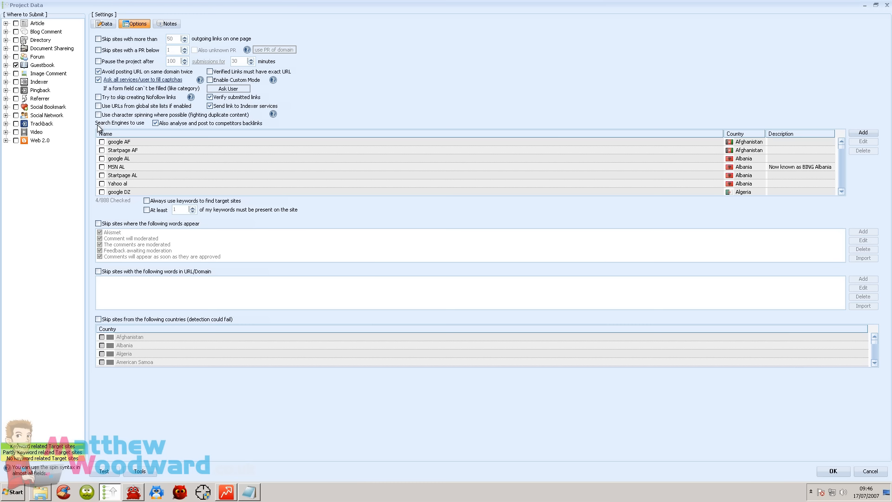
pyautogui.click(157, 124)
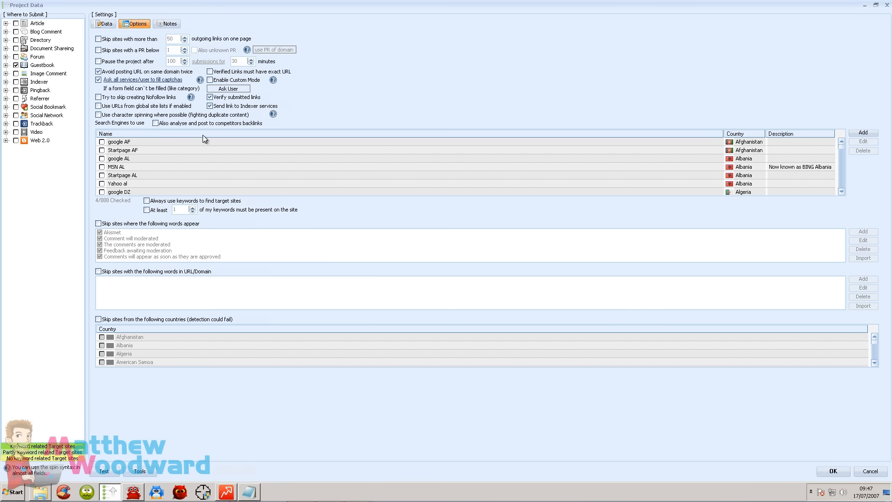
# Step: Select all English-language search engines for the project and save it under the name "Video Tutorial Guestbook Spam"
pyautogui.rightClick(243, 154)
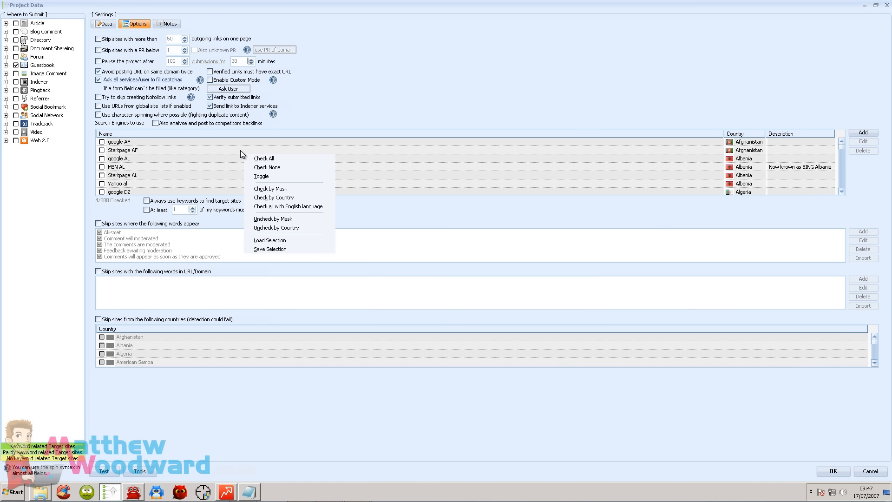
pyautogui.click(272, 206)
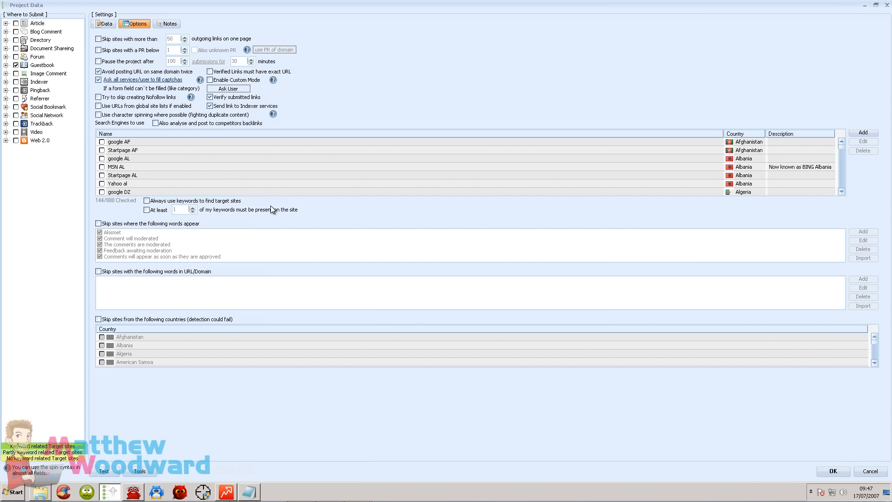
pyautogui.click(835, 472)
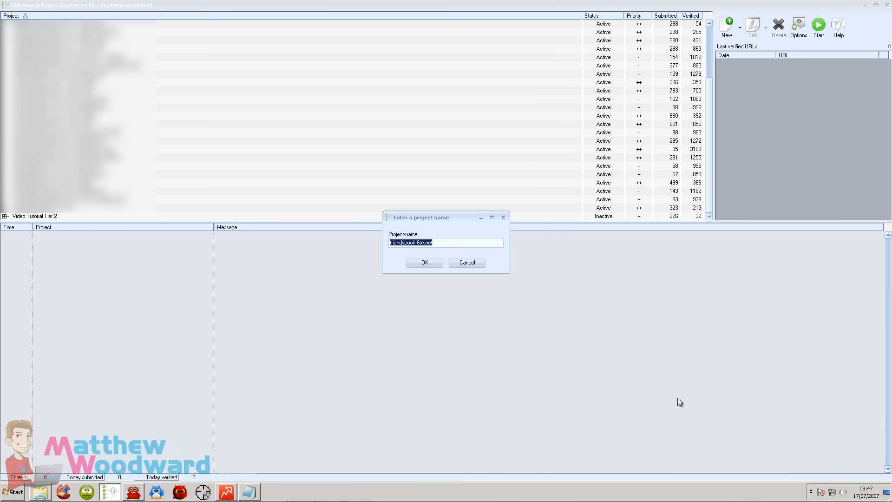
pyautogui.write('Video Tutorial Guestbook Spam')
pyautogui.click(429, 265)
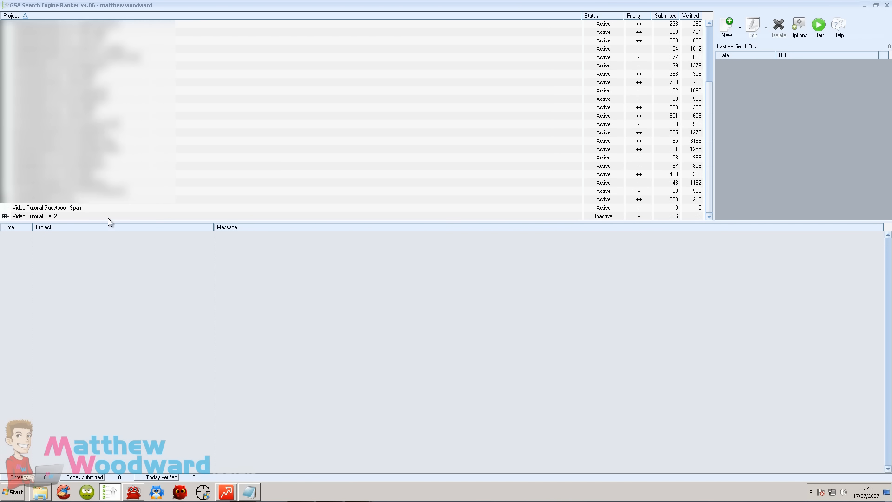
# Step: Bring up the target URL import choices for the Video Tutorial Guestbook Spam project
pyautogui.click(73, 211)
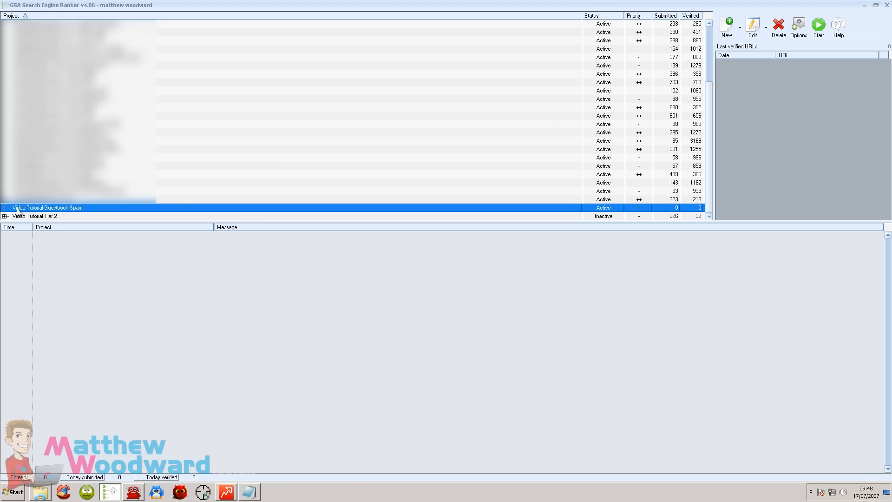
pyautogui.rightClick(80, 208)
pyautogui.moveTo(102, 269)
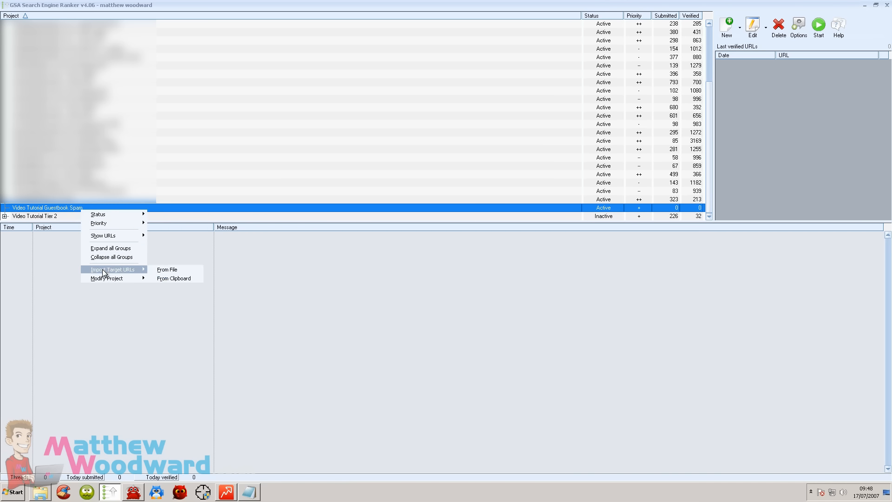